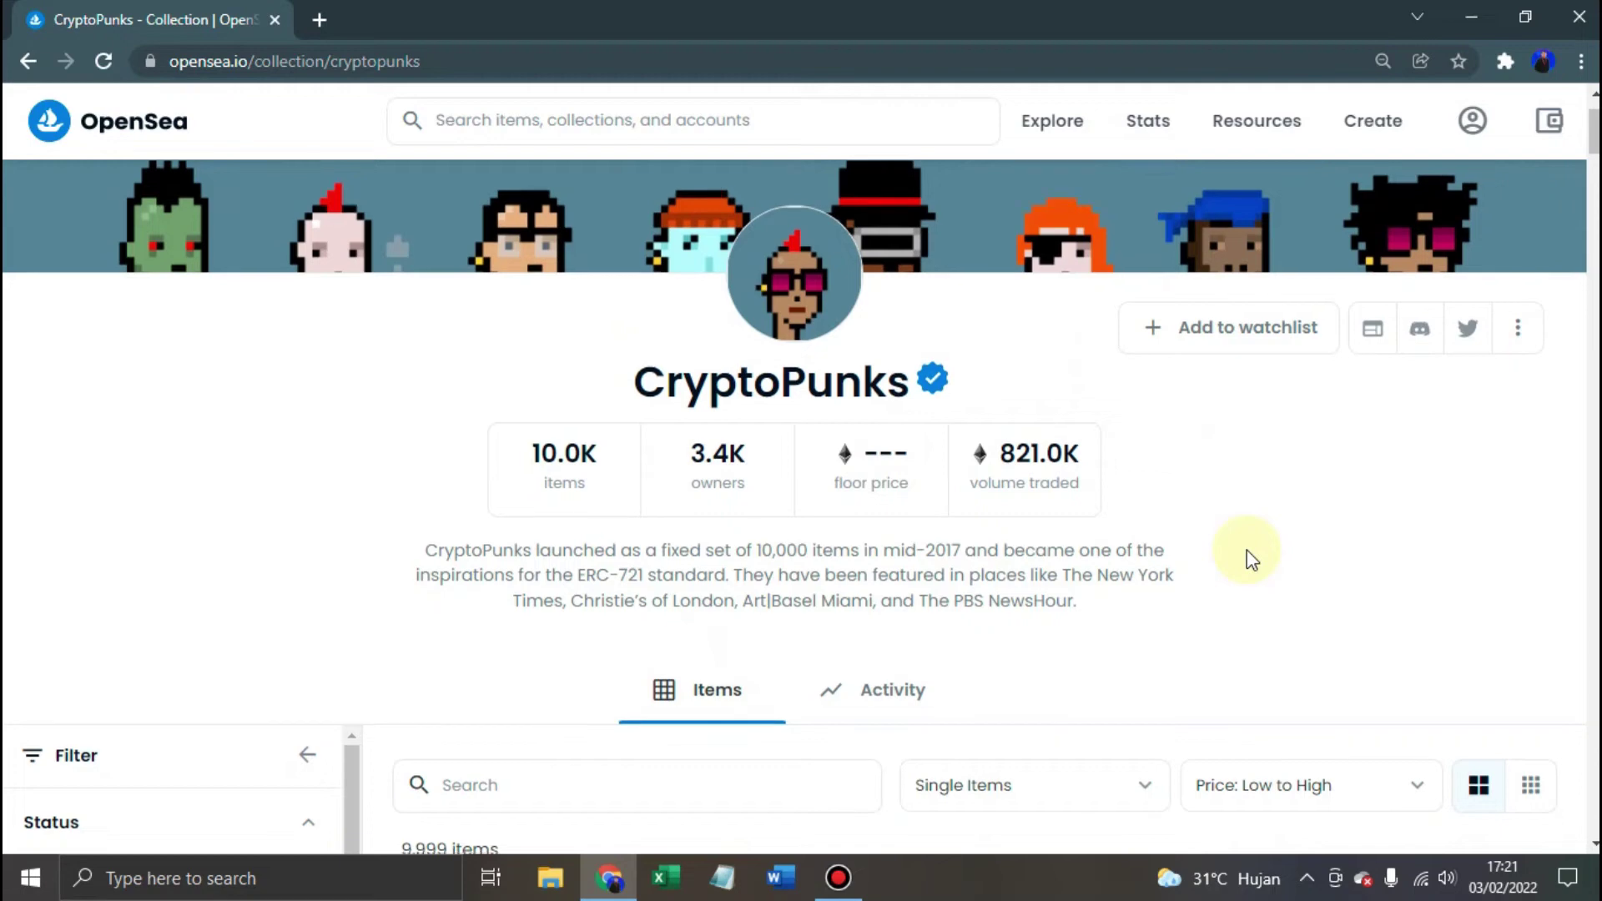
Scroll down through the CryptoPunks item cards on OpenSea to study the reference punk characters.
scroll(1247, 558, "down", 5)
scroll(1246, 557, "down", 2)
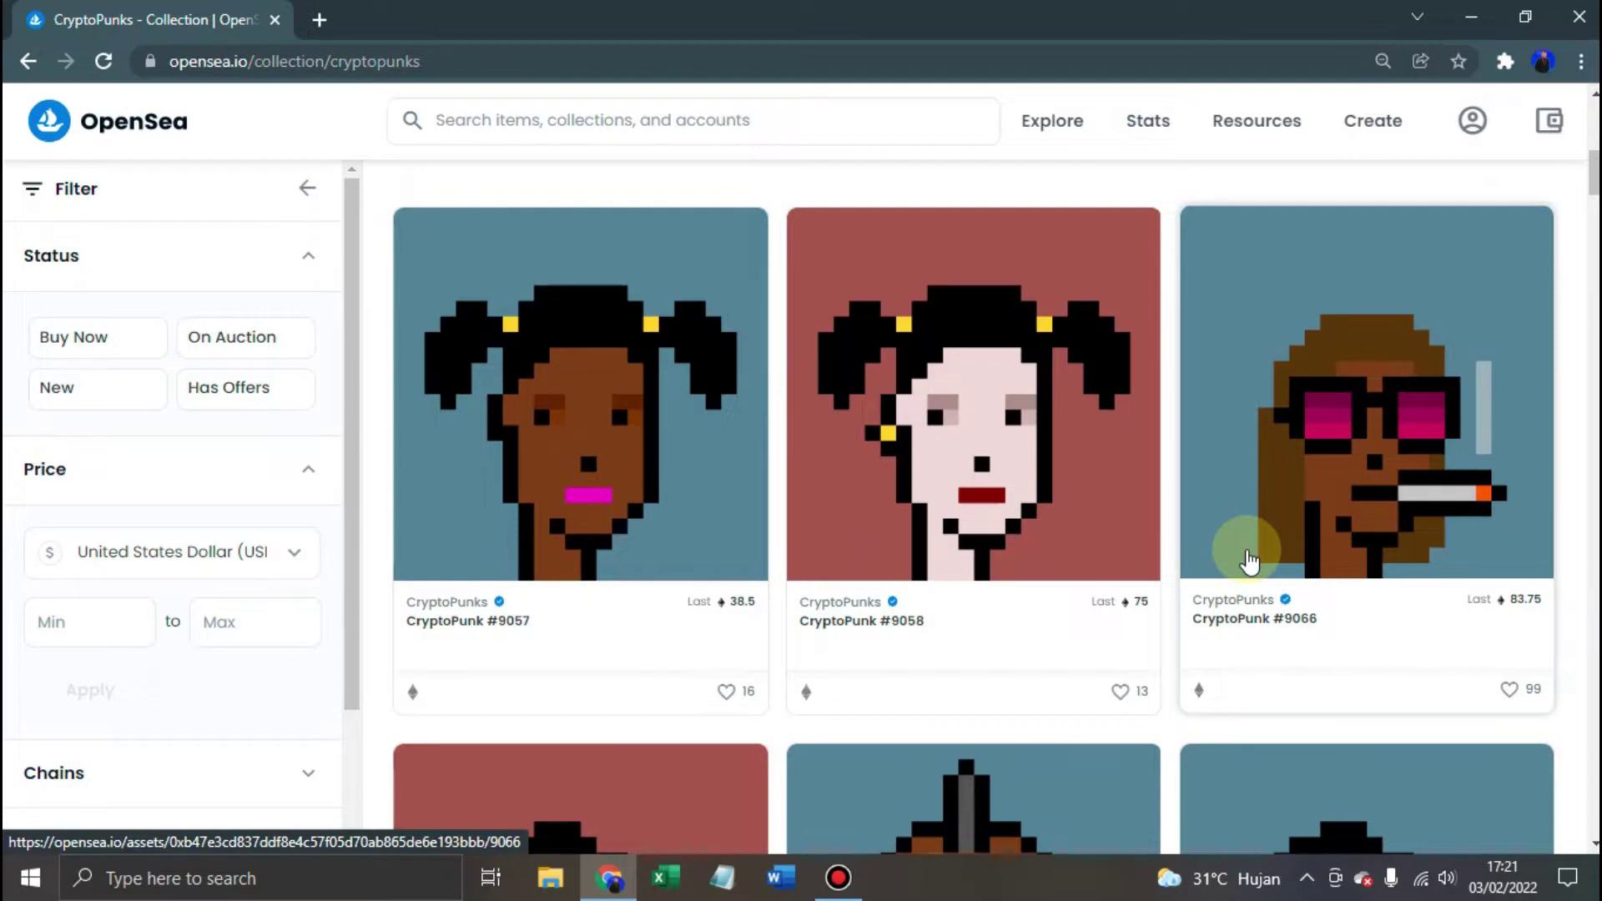
scroll(1411, 553, "down", 5)
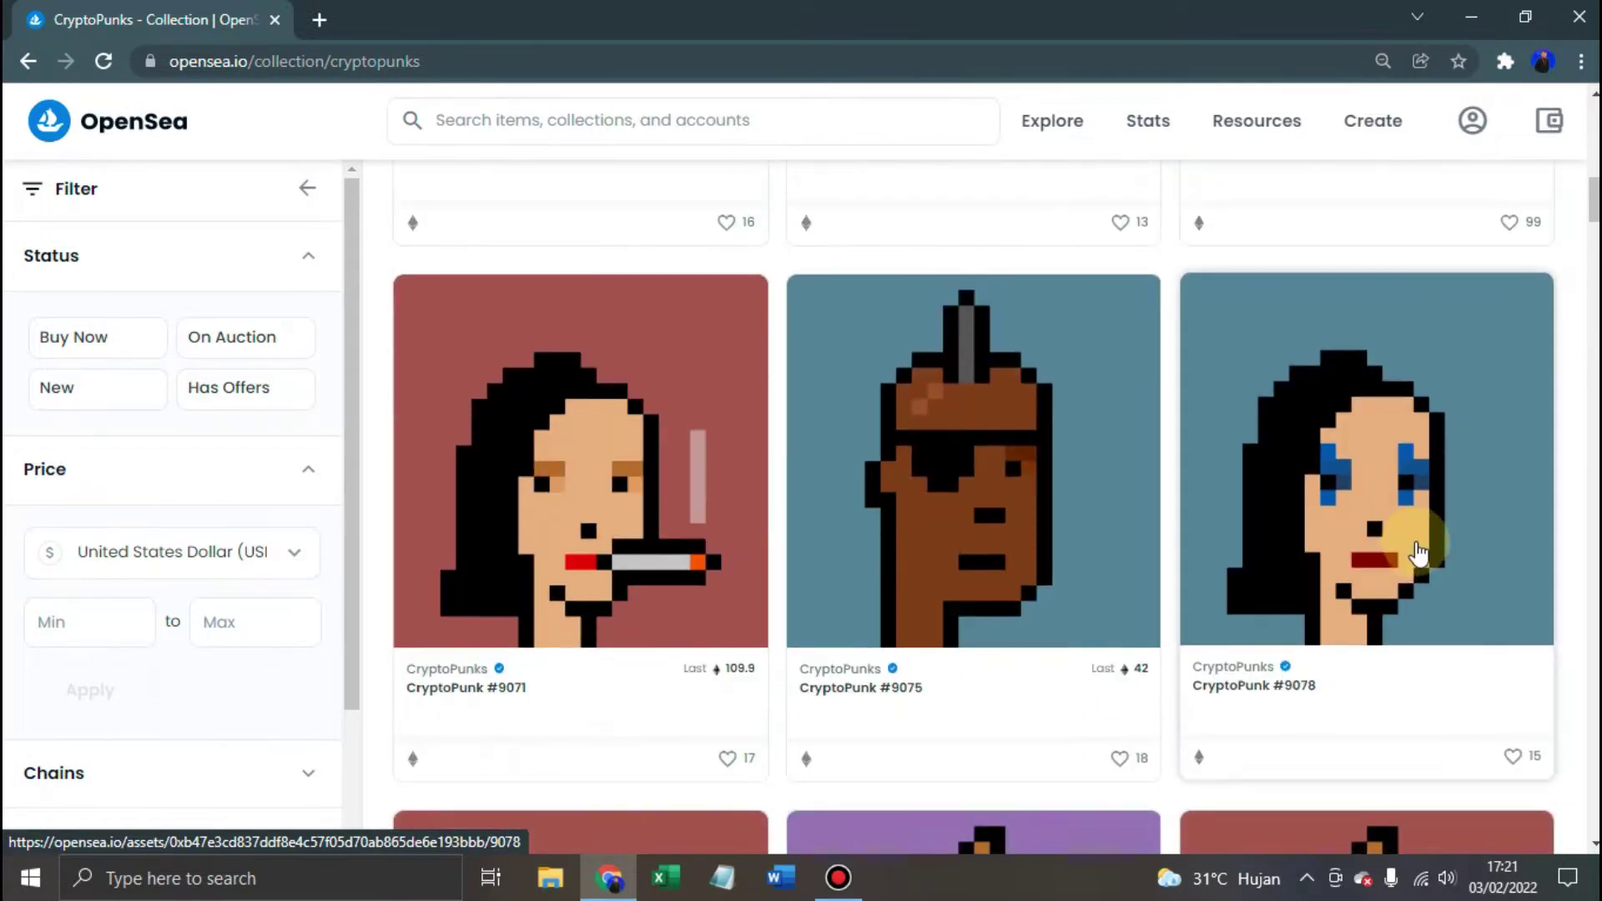
scroll(1421, 551, "down", 4)
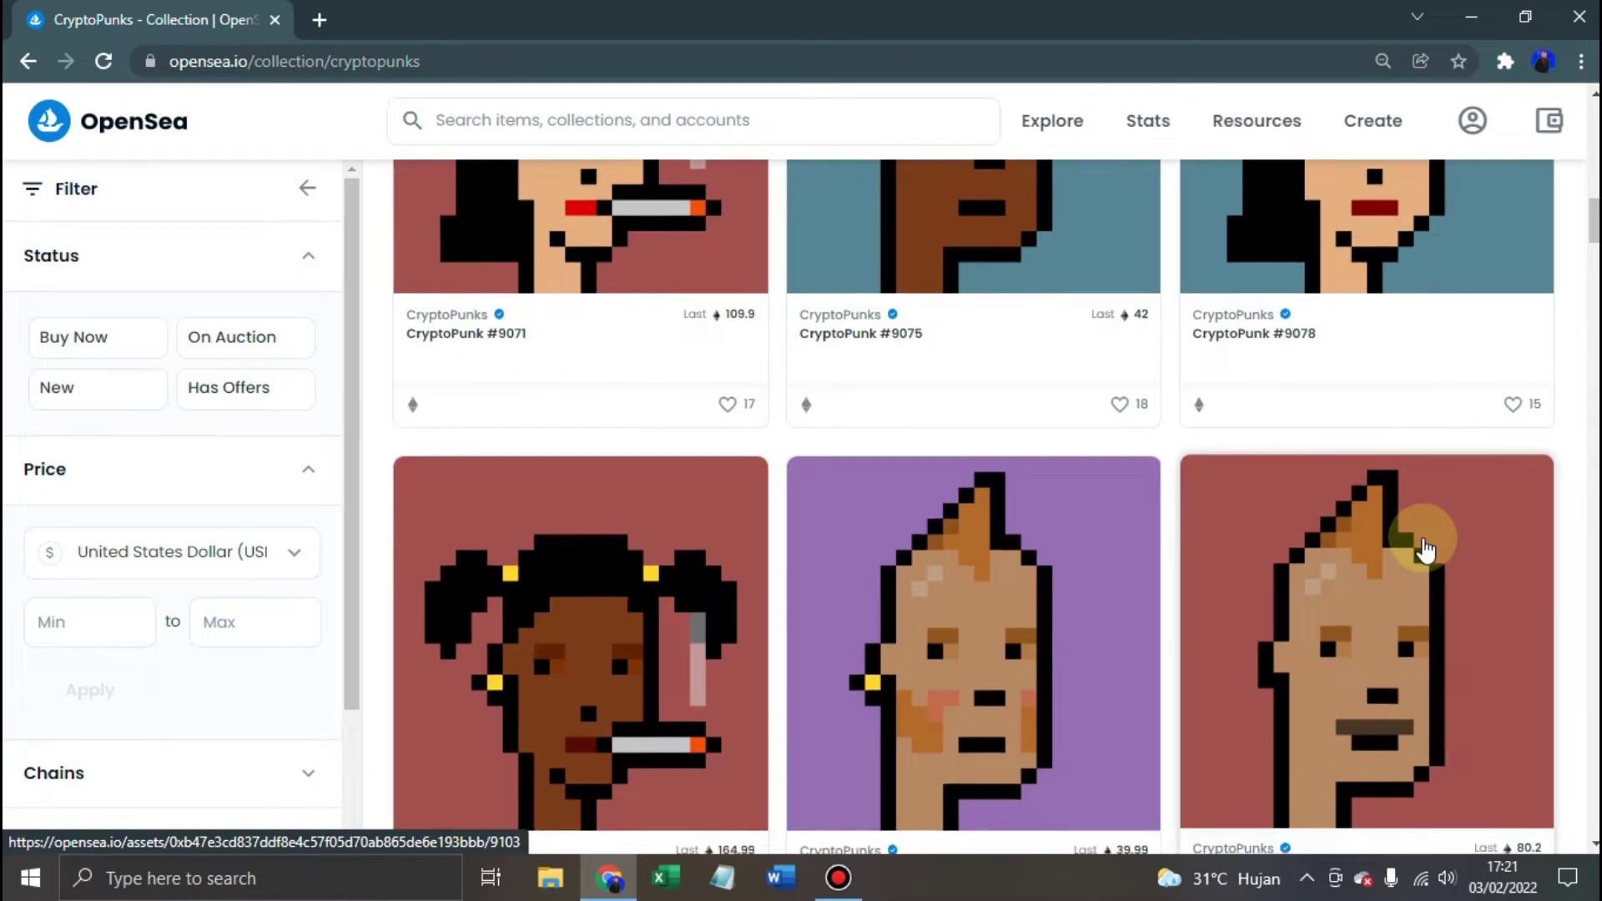
scroll(1426, 551, "down", 4)
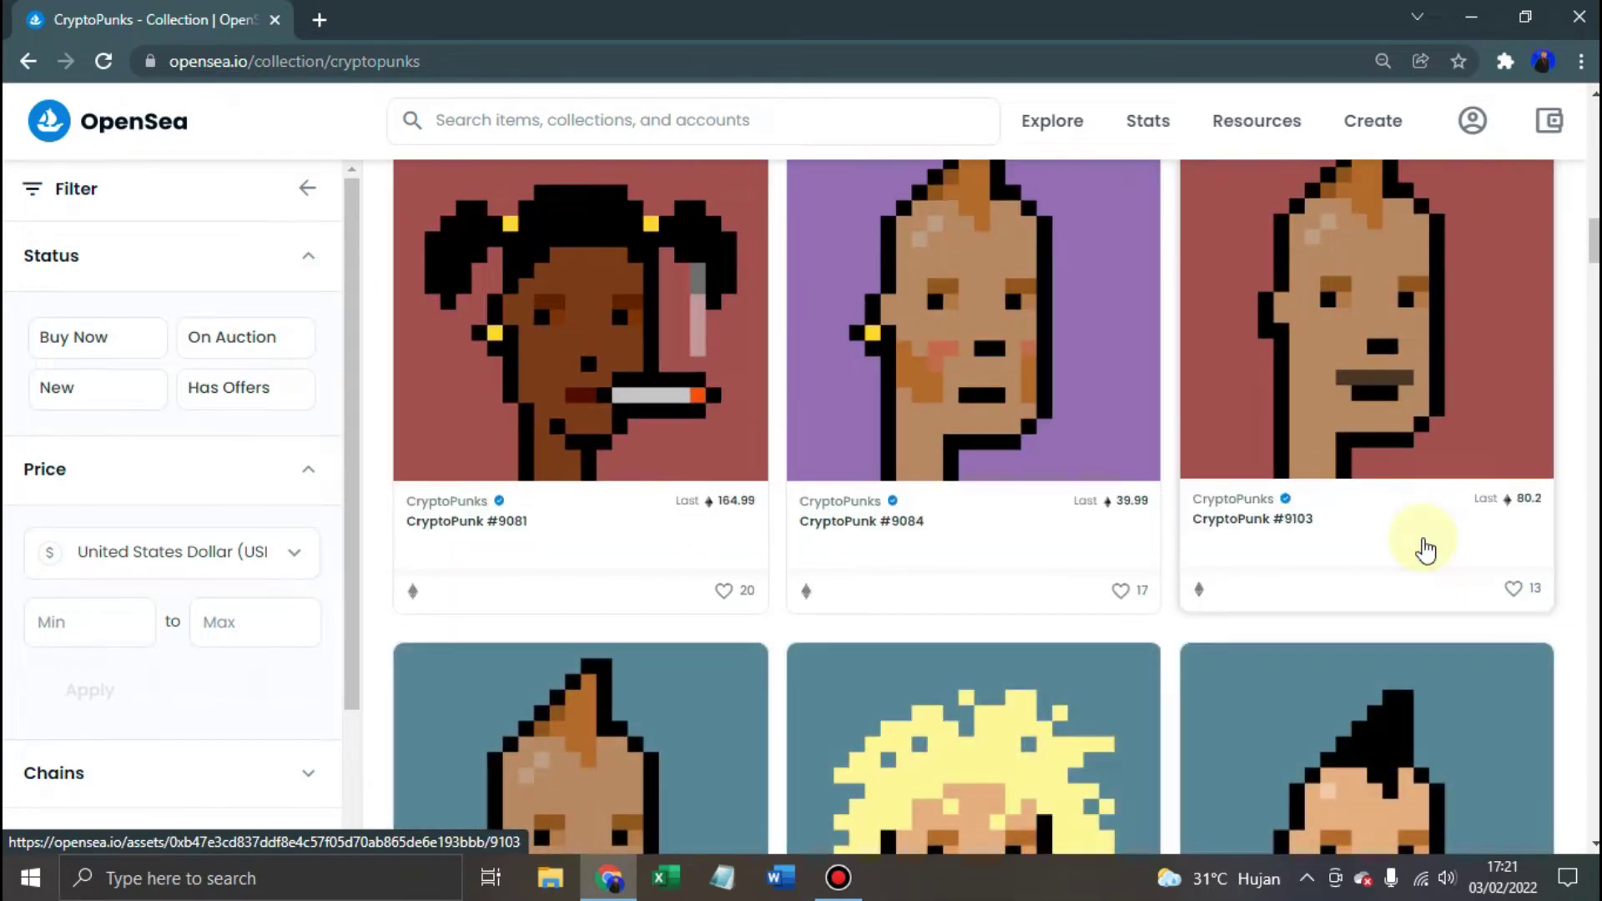
scroll(1425, 551, "down", 5)
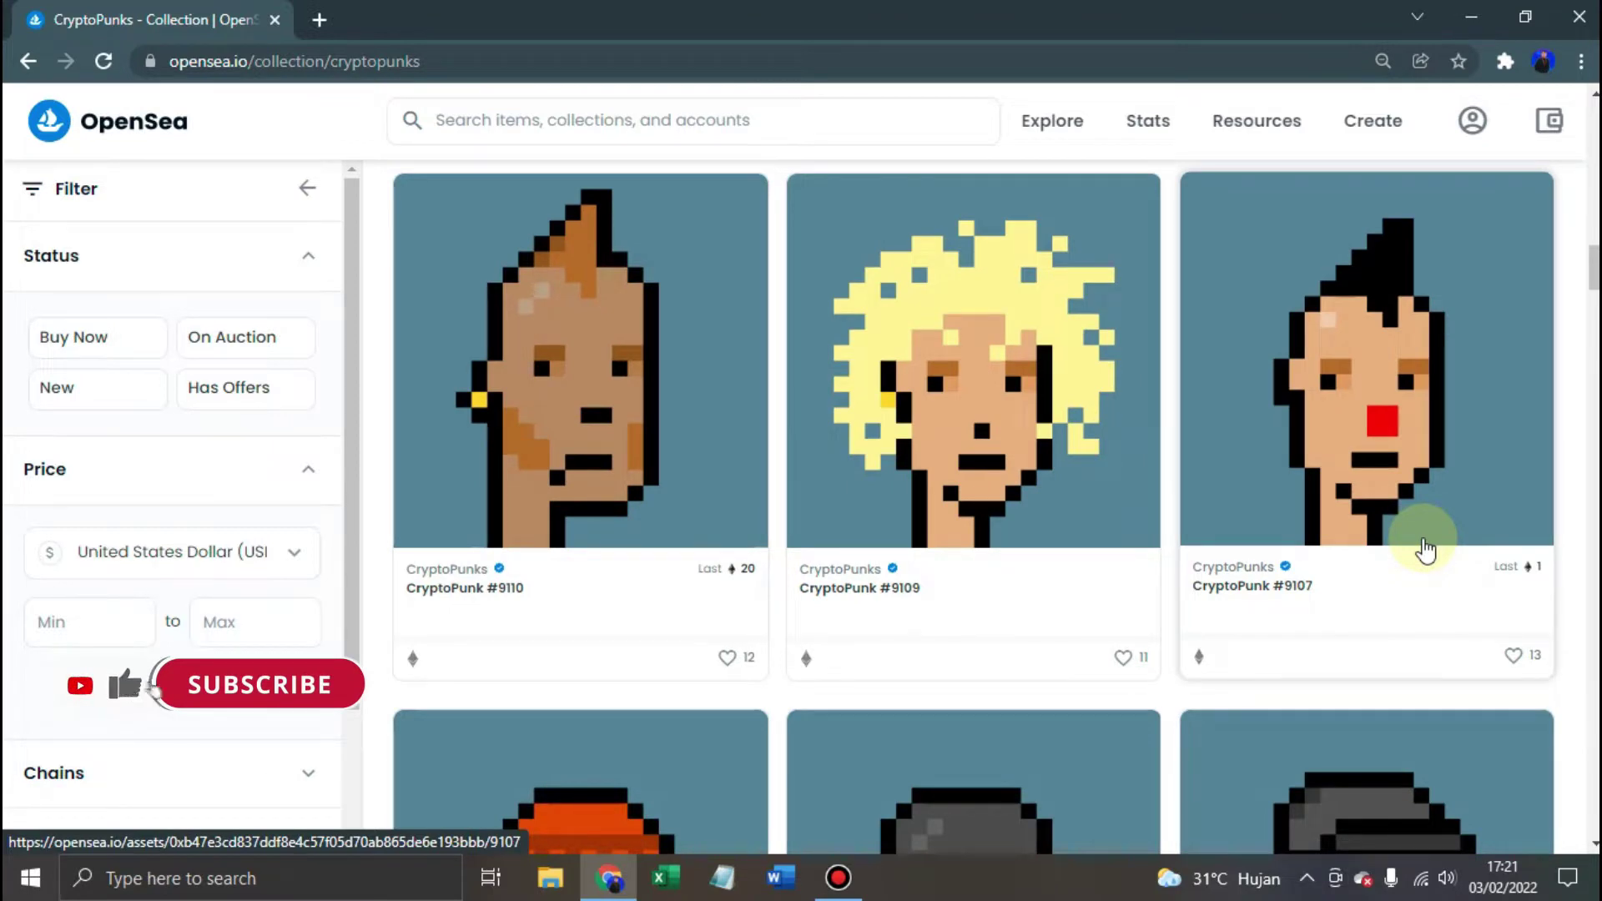
scroll(1425, 550, "down", 1)
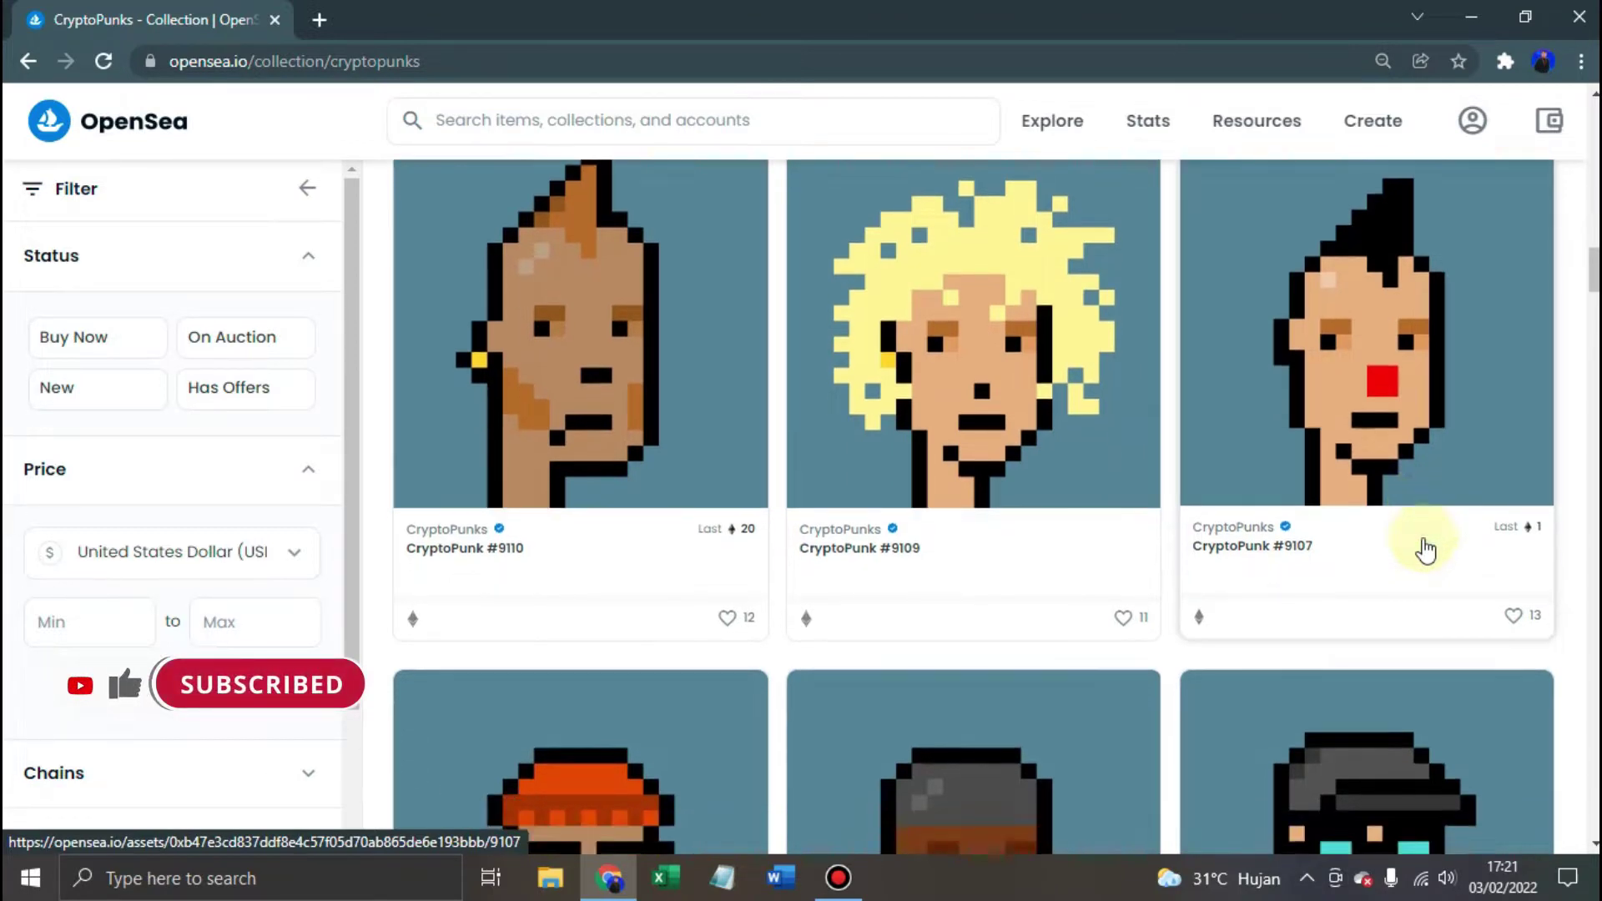
scroll(1425, 551, "down", 3)
scroll(1425, 551, "down", 3)
scroll(1425, 551, "down", 3)
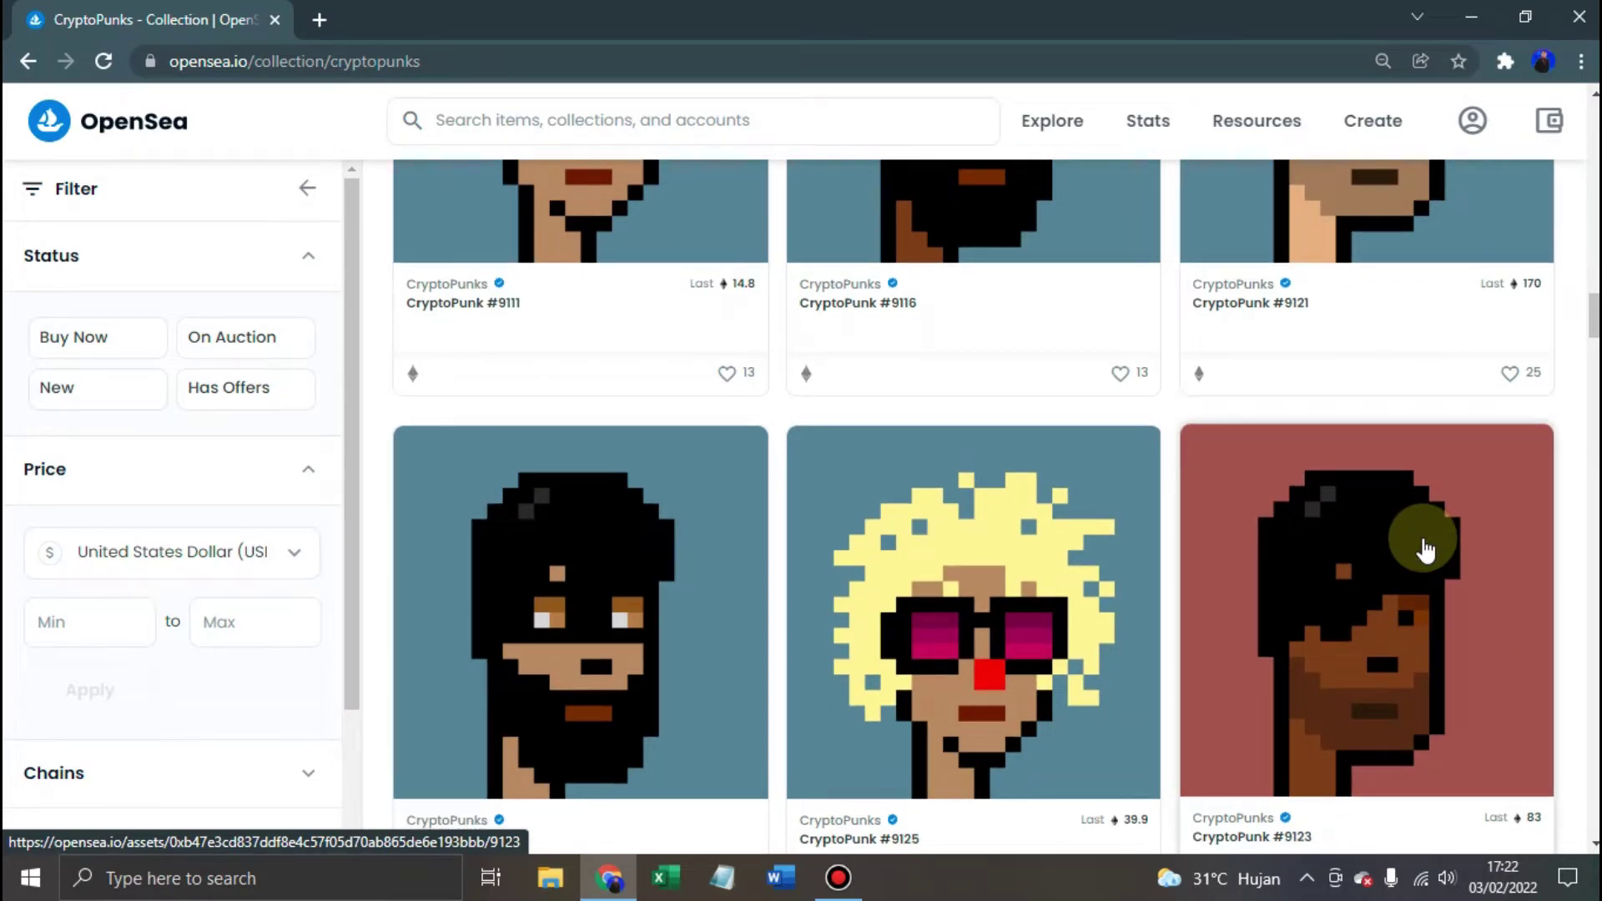
scroll(1426, 551, "down", 4)
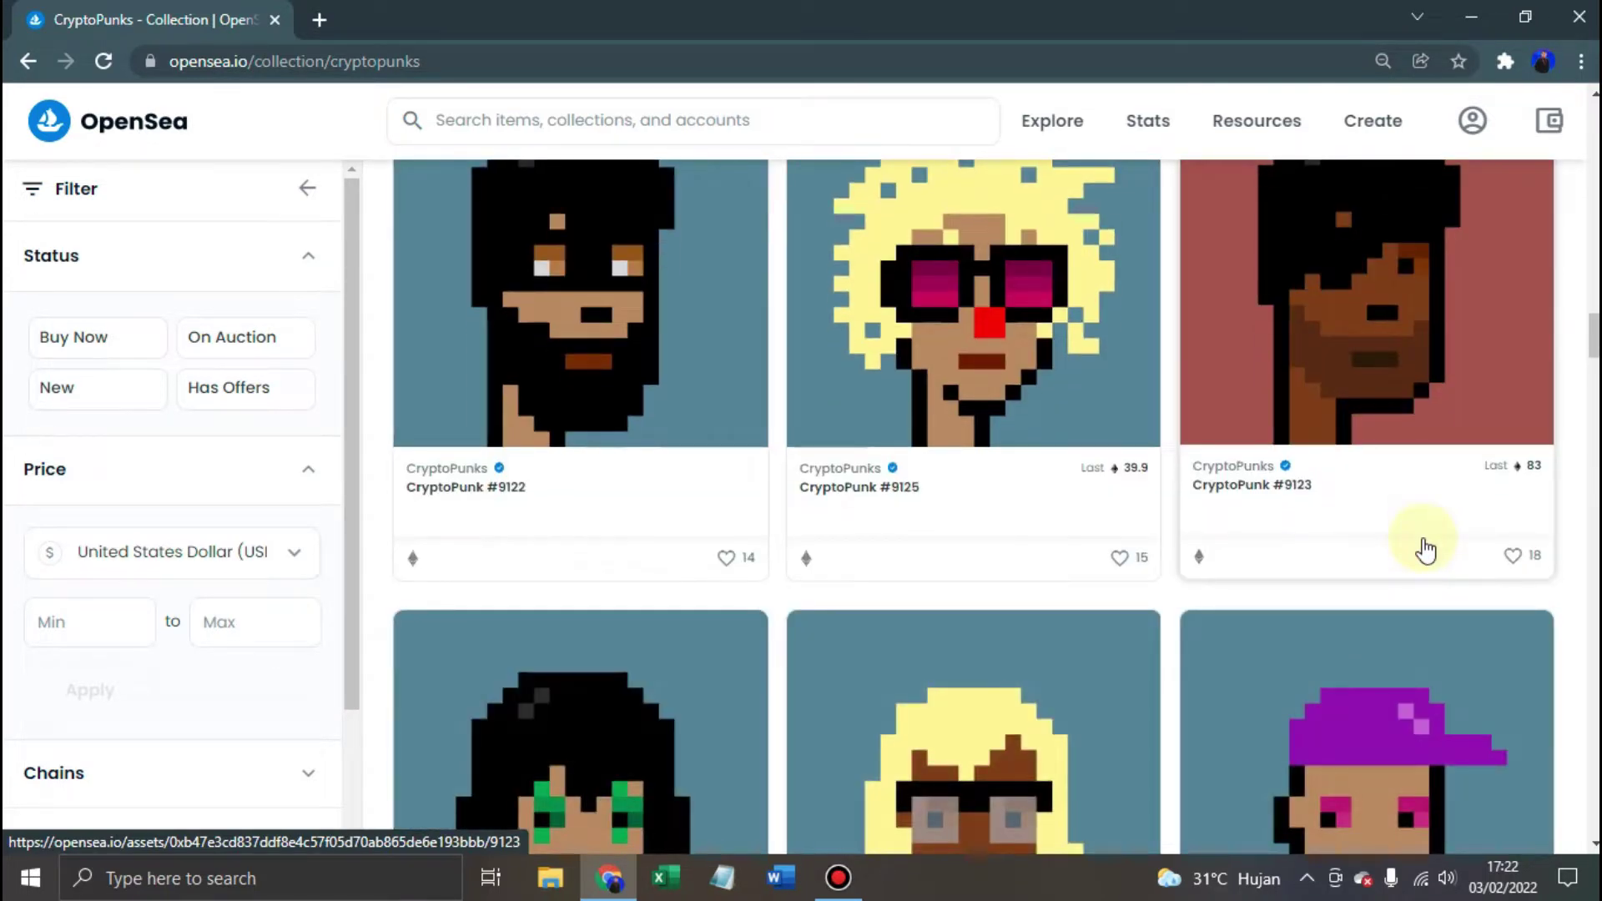
scroll(1425, 550, "down", 1)
scroll(1425, 551, "down", 3)
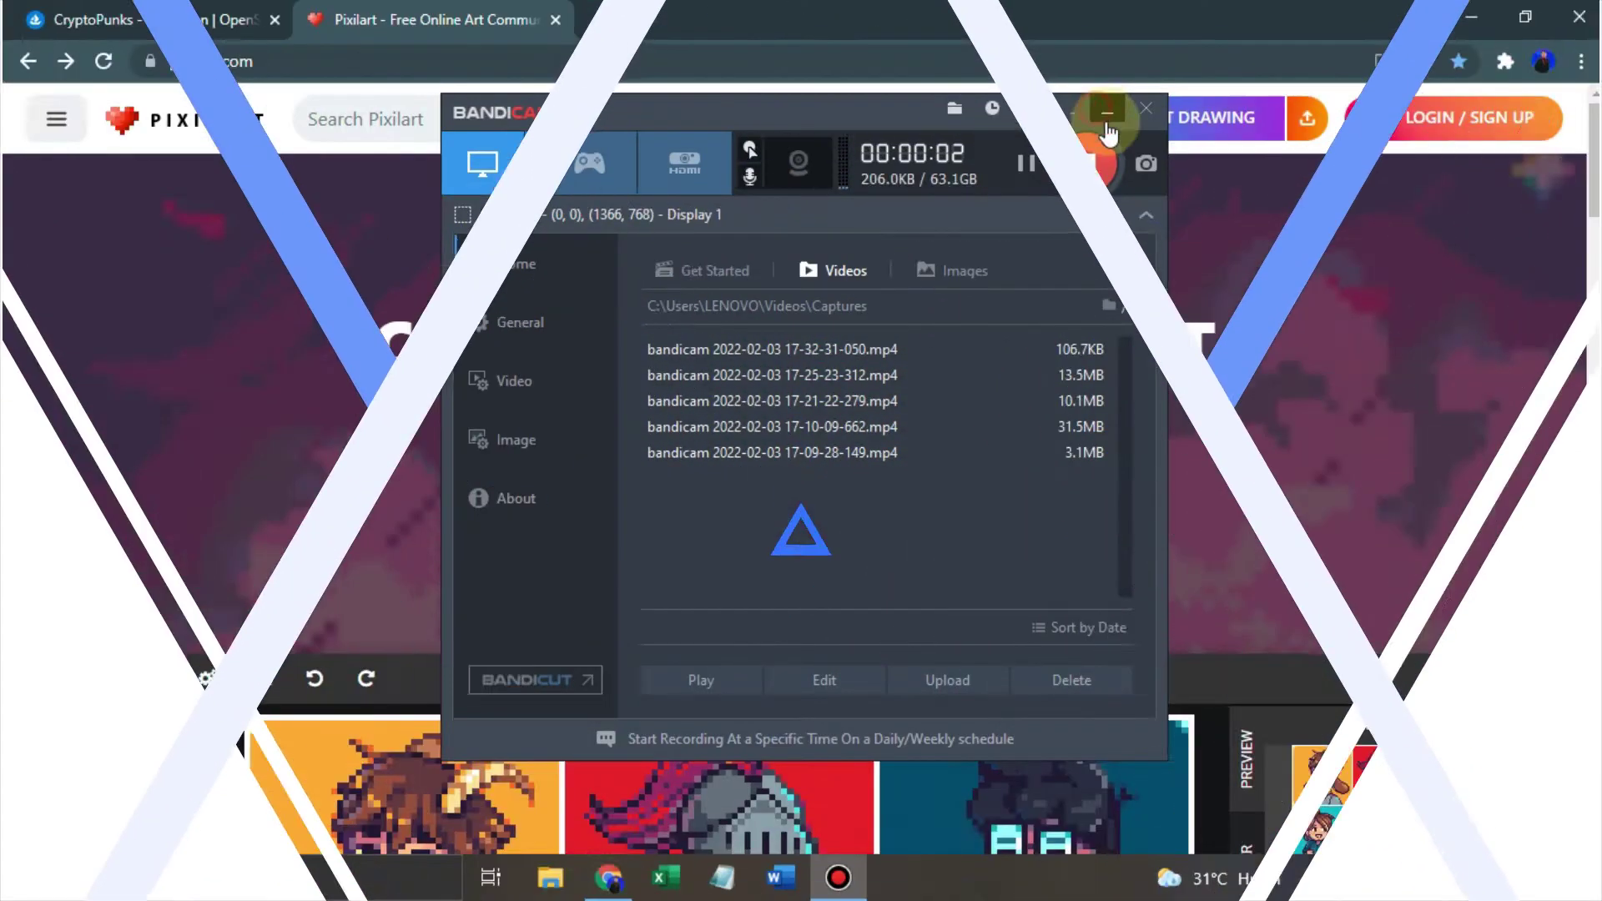
left_click(1106, 117)
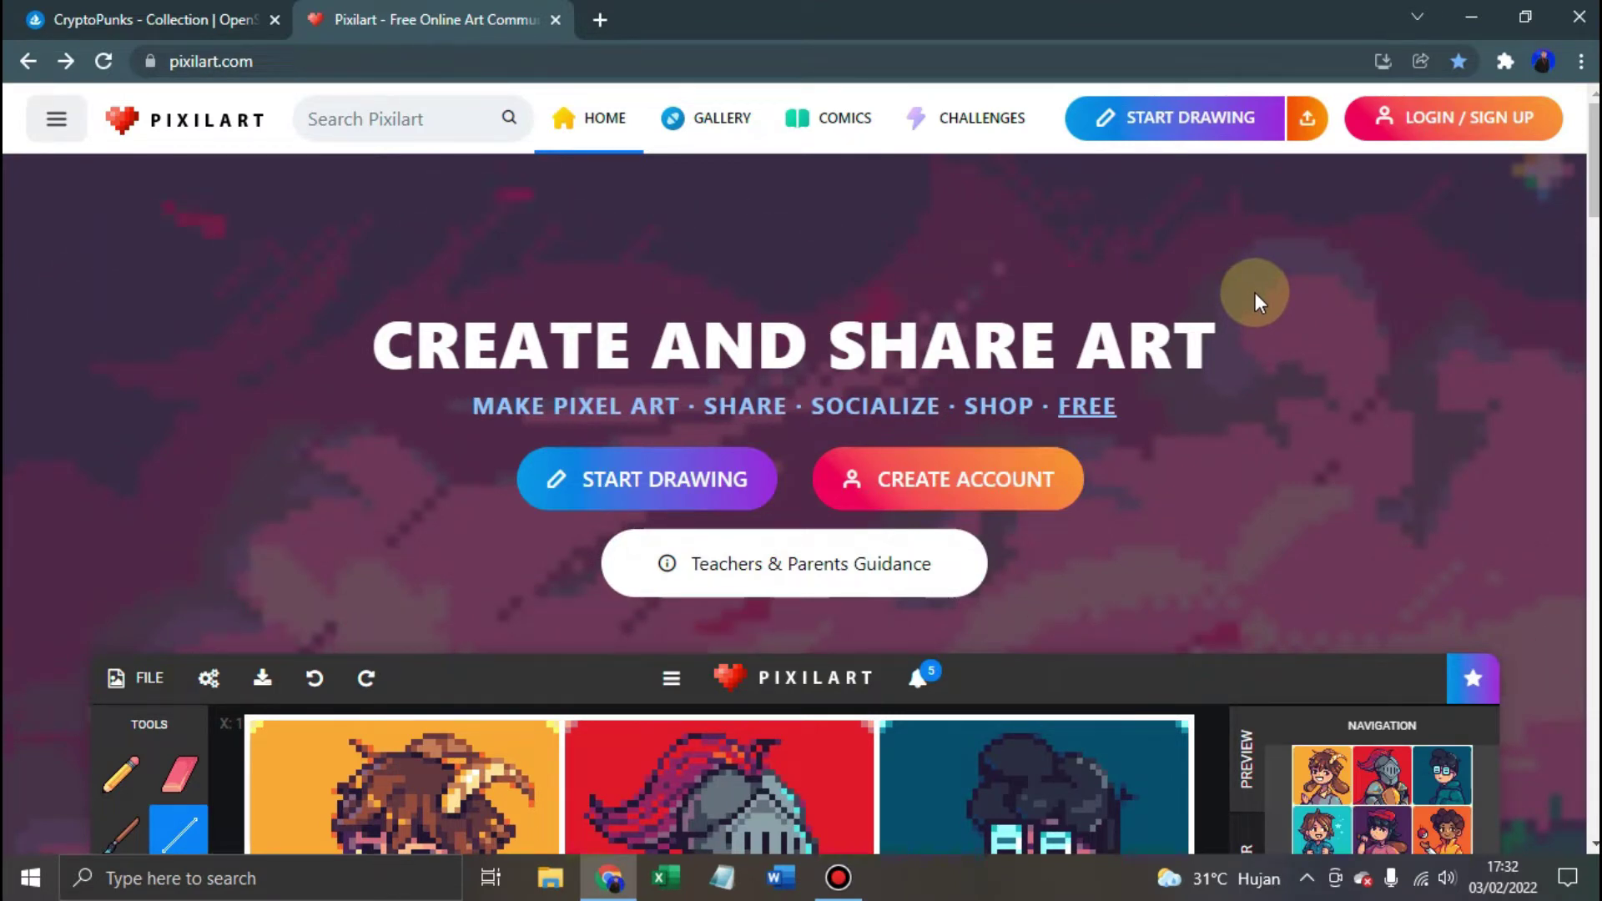
scroll(1253, 292, "down", 4)
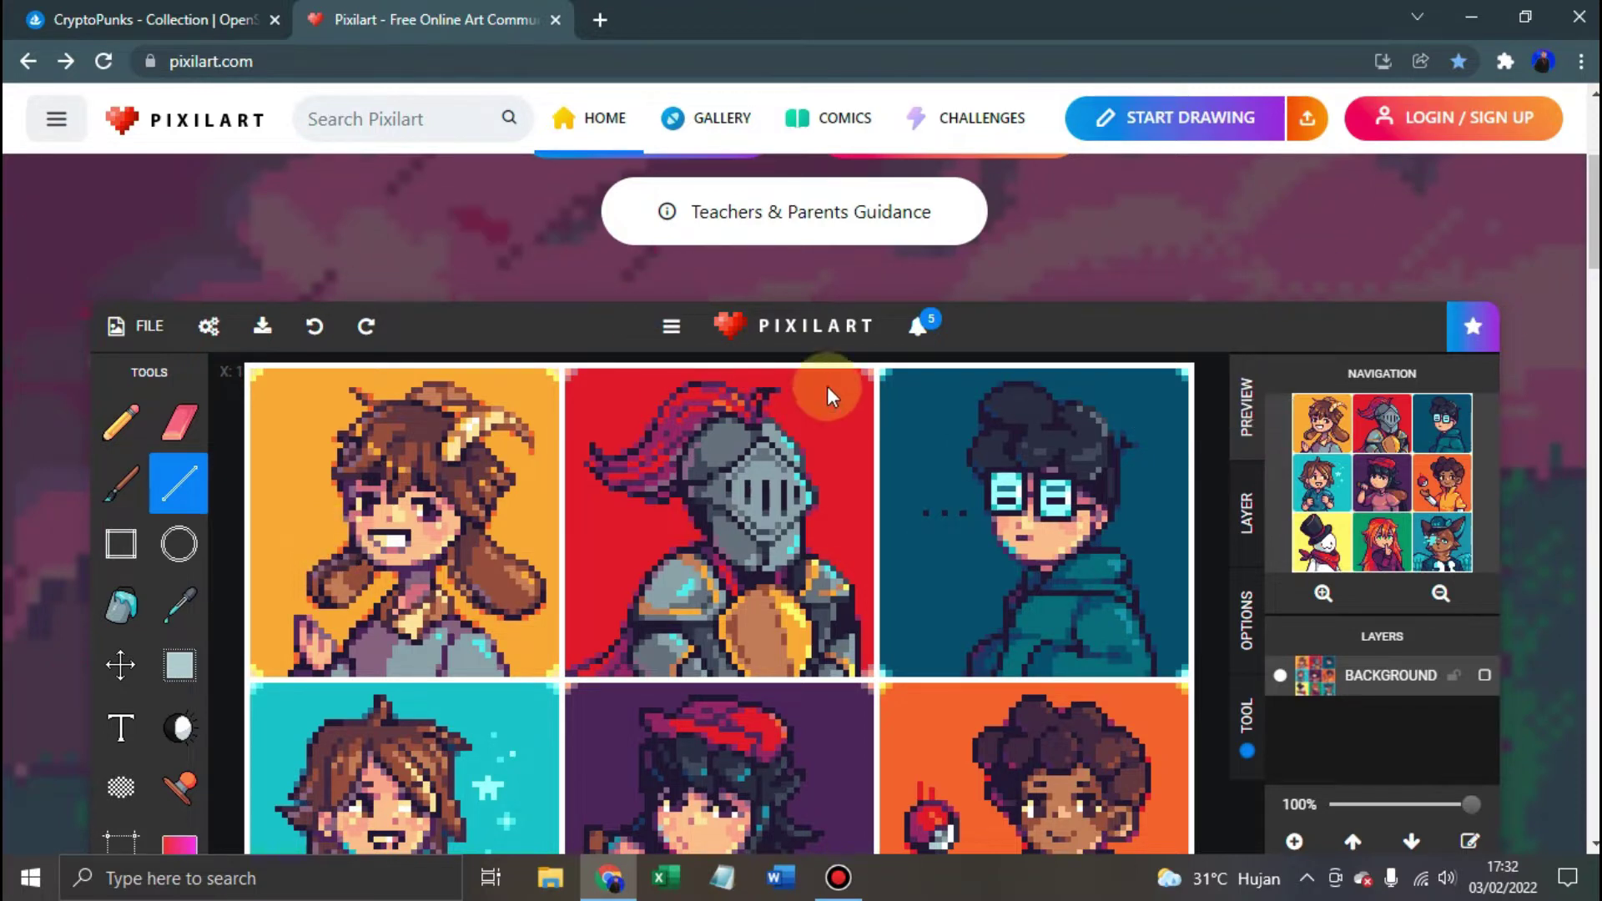
scroll(774, 398, "up", 3)
scroll(793, 374, "up", 1)
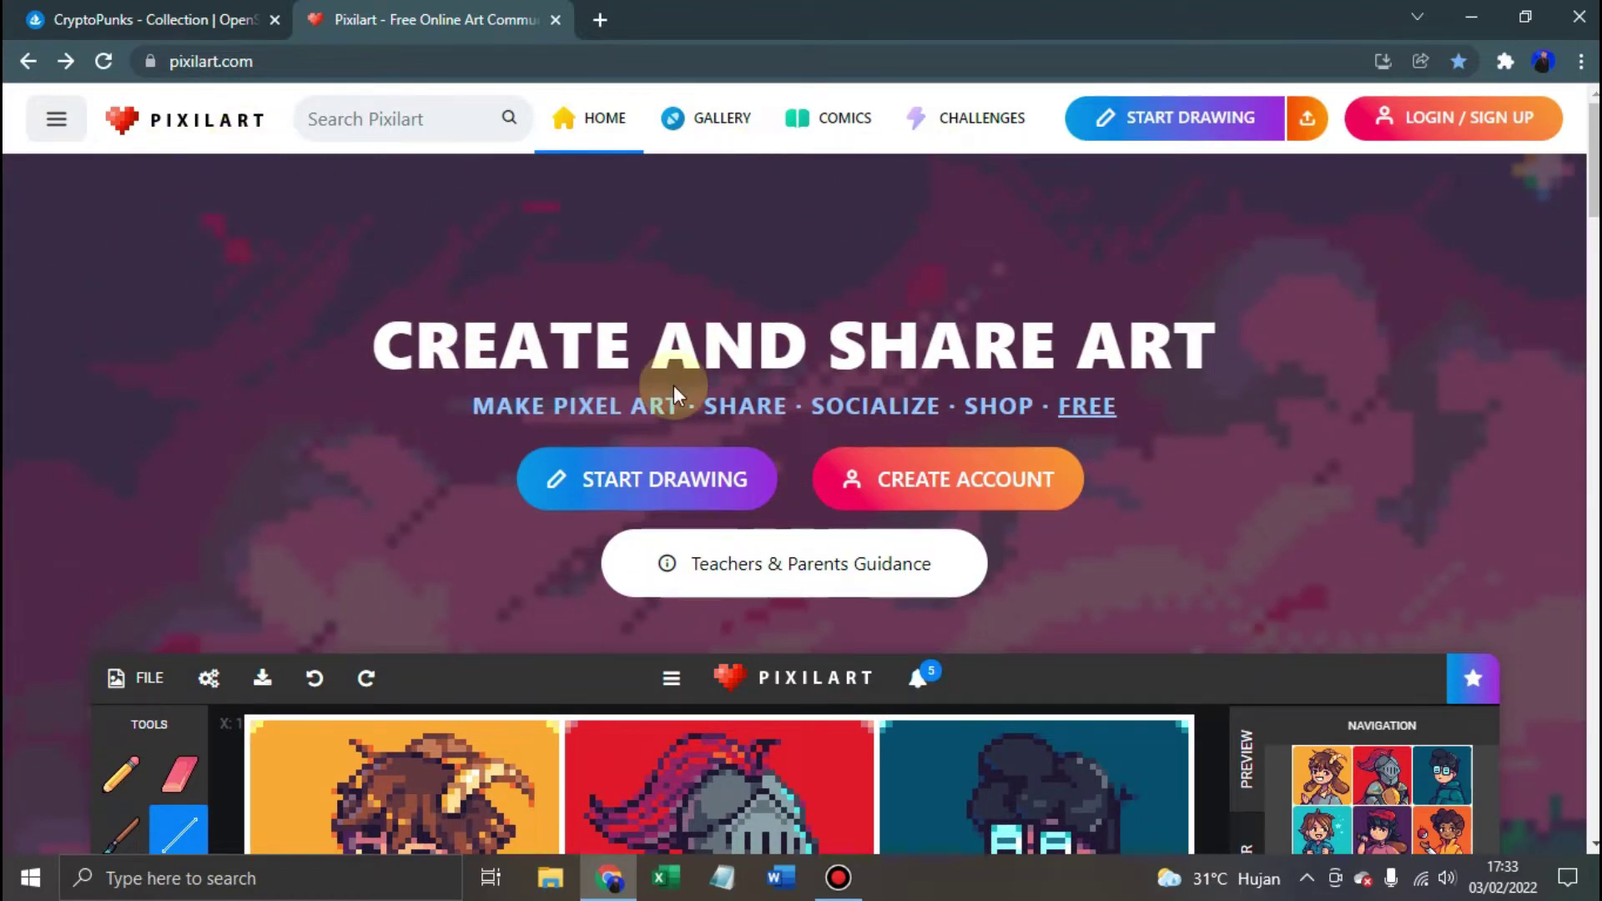
Start a Pixilart account via Google sign-up and choose the Google account to use.
left_click(985, 482)
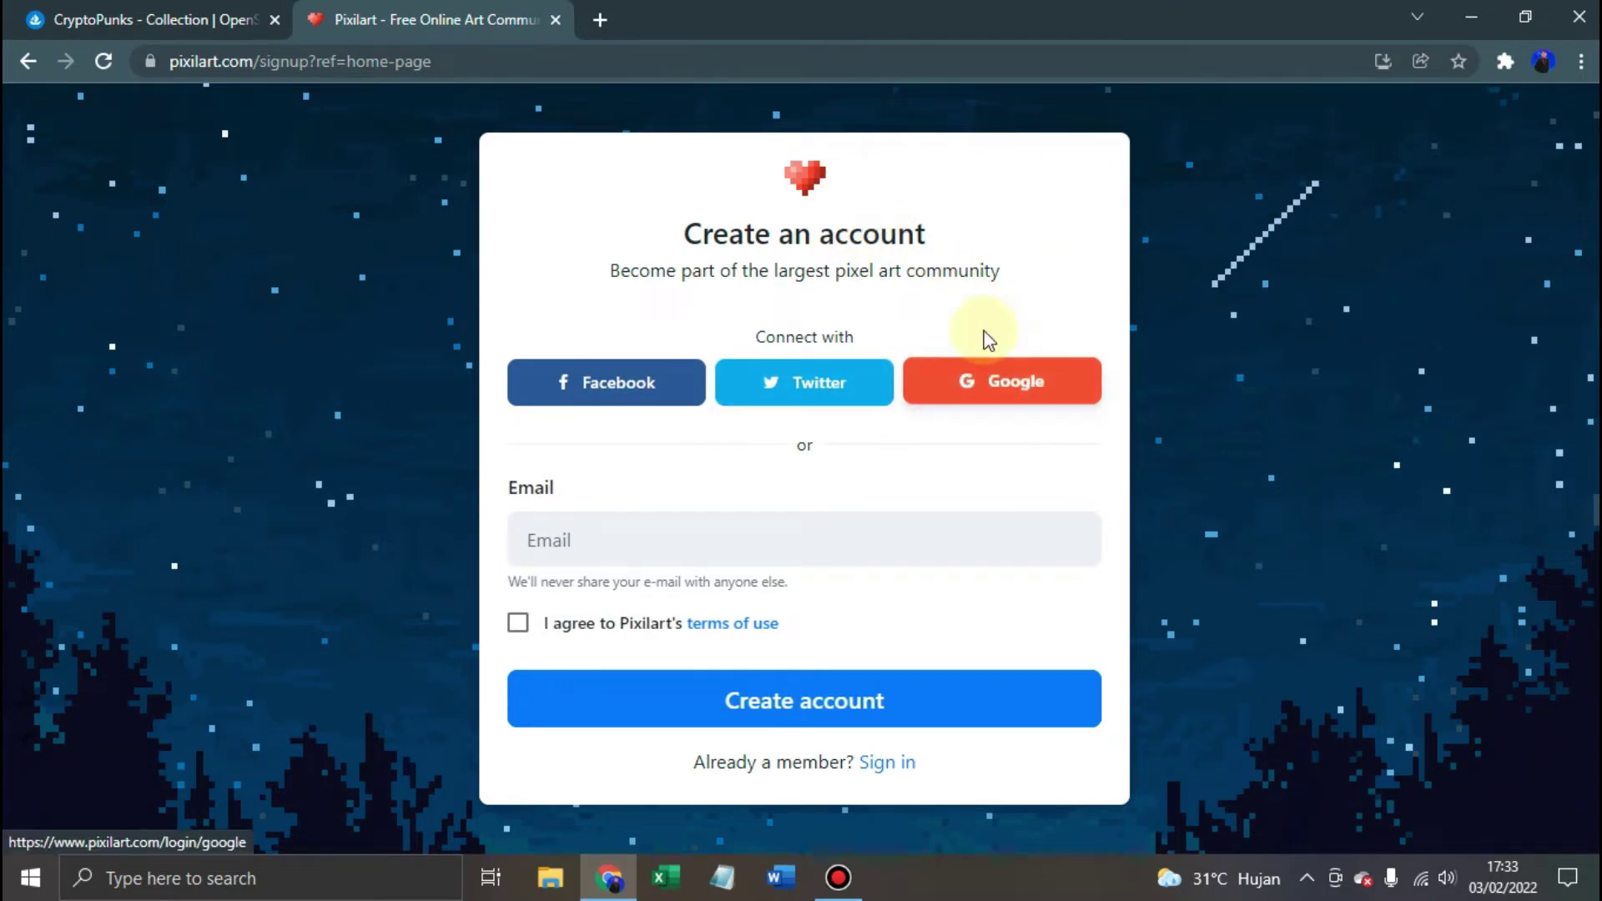
left_click(1002, 386)
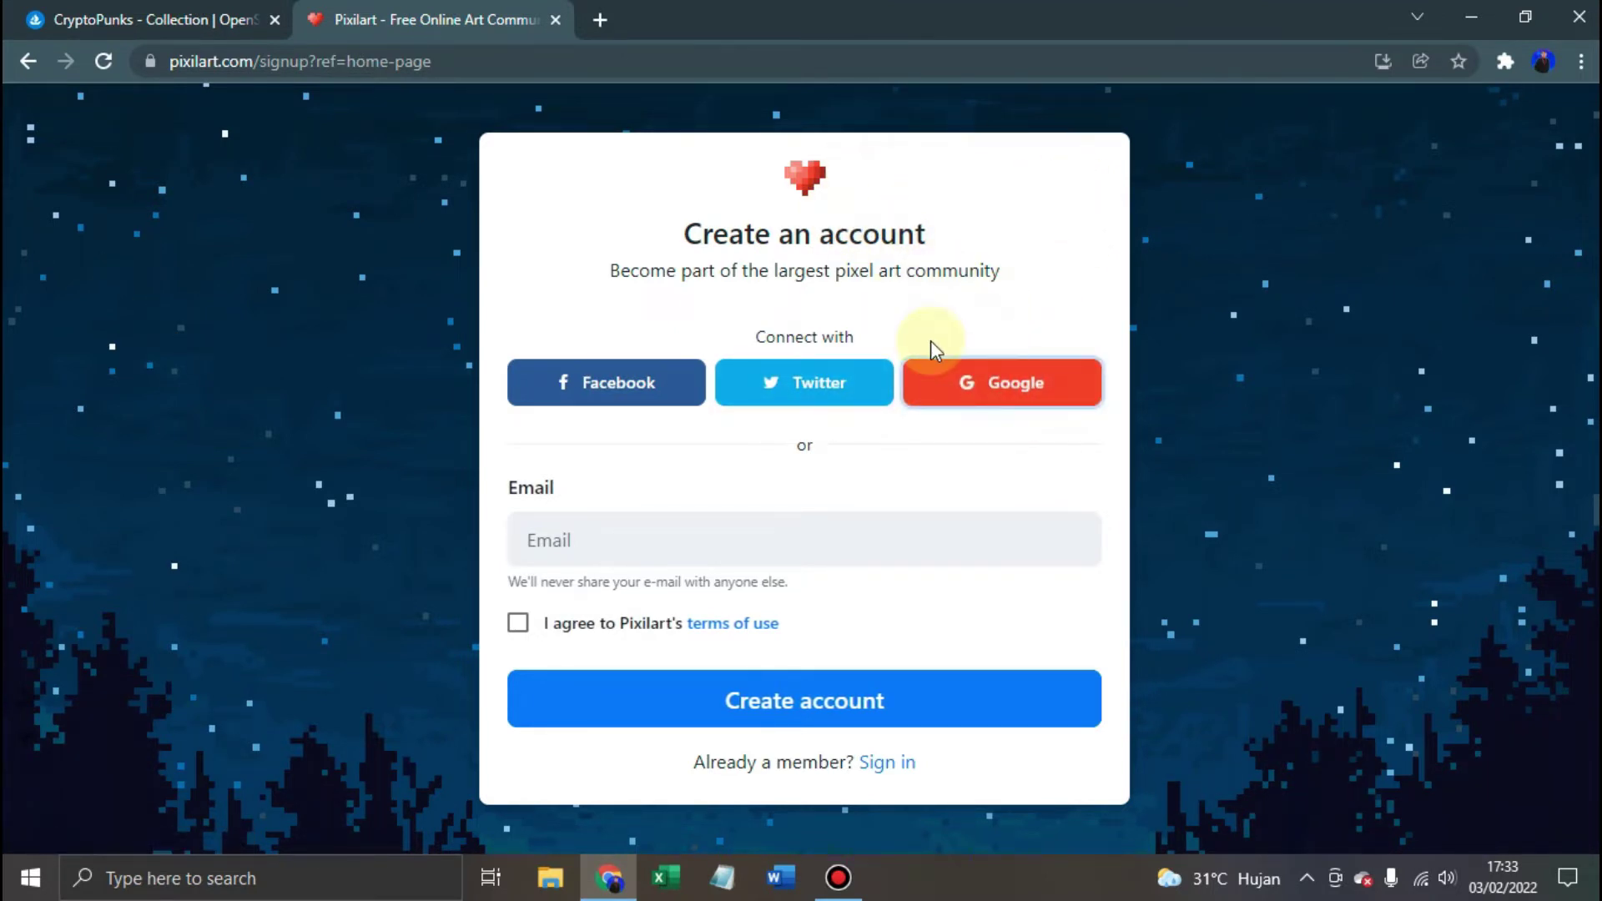
left_click(998, 389)
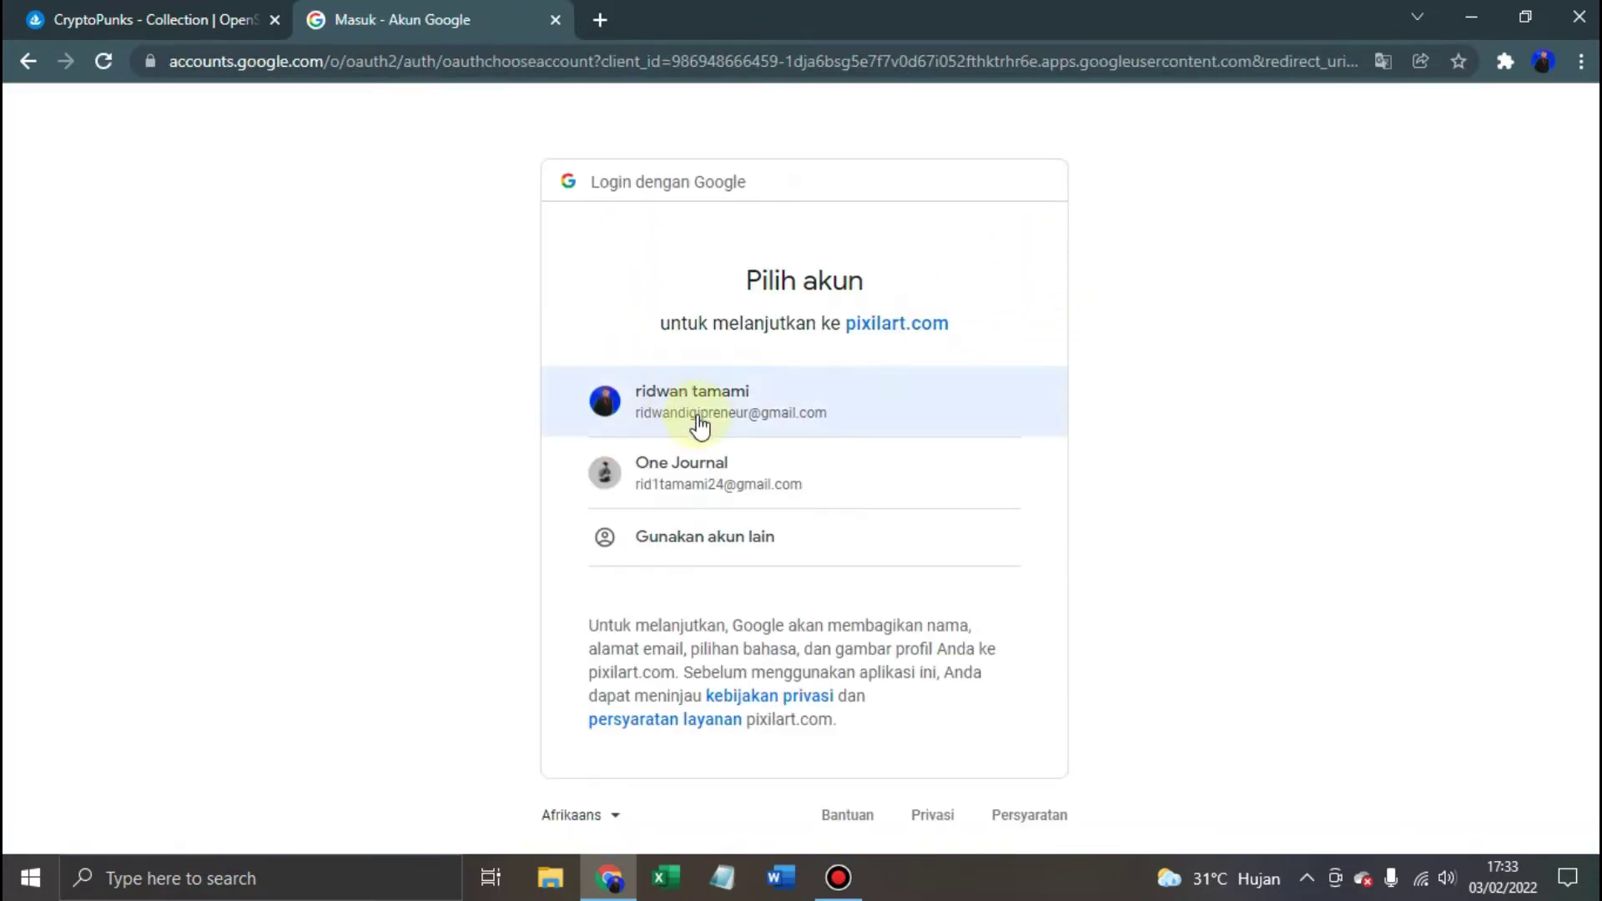
left_click(751, 403)
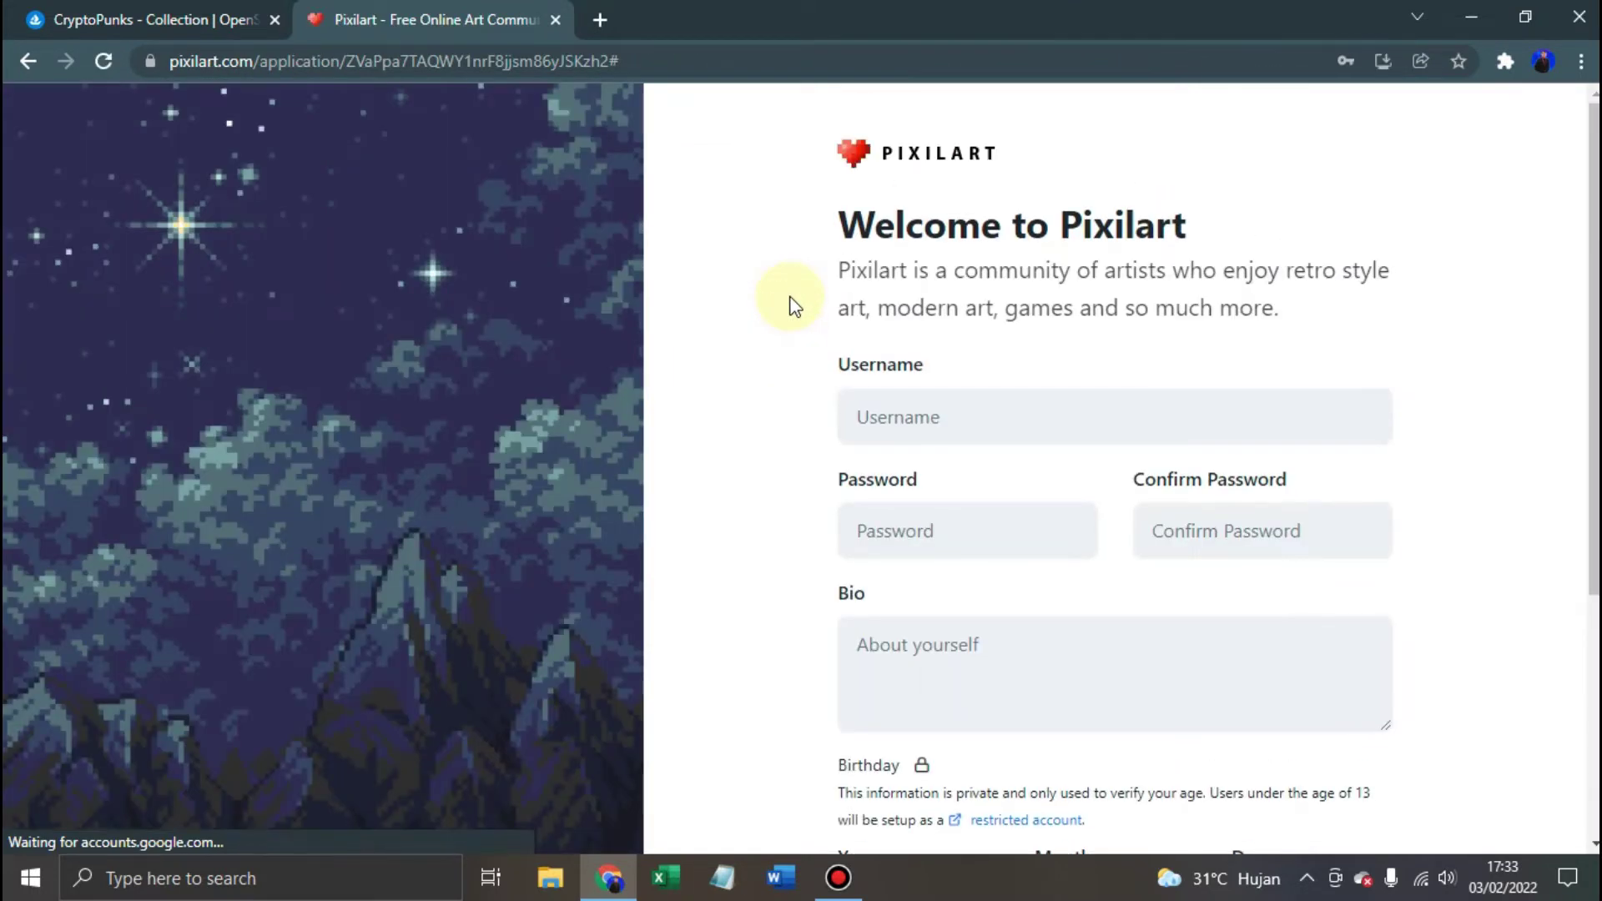
Enter a username, the password twice, and the bio 'Hi,' in the profile form.
left_click(1105, 410)
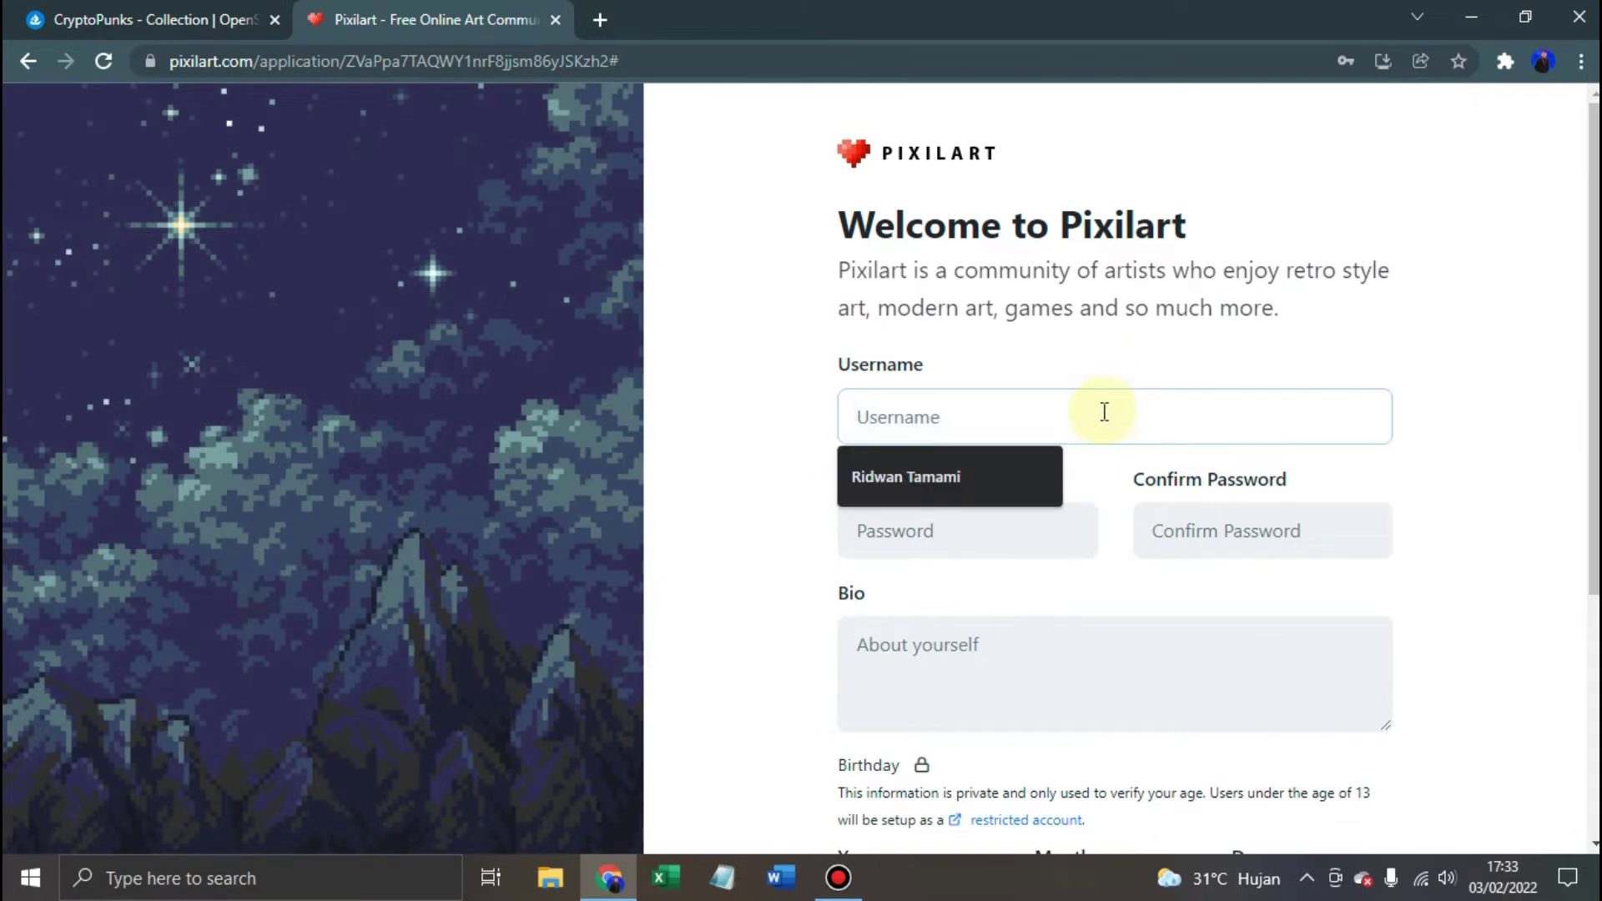
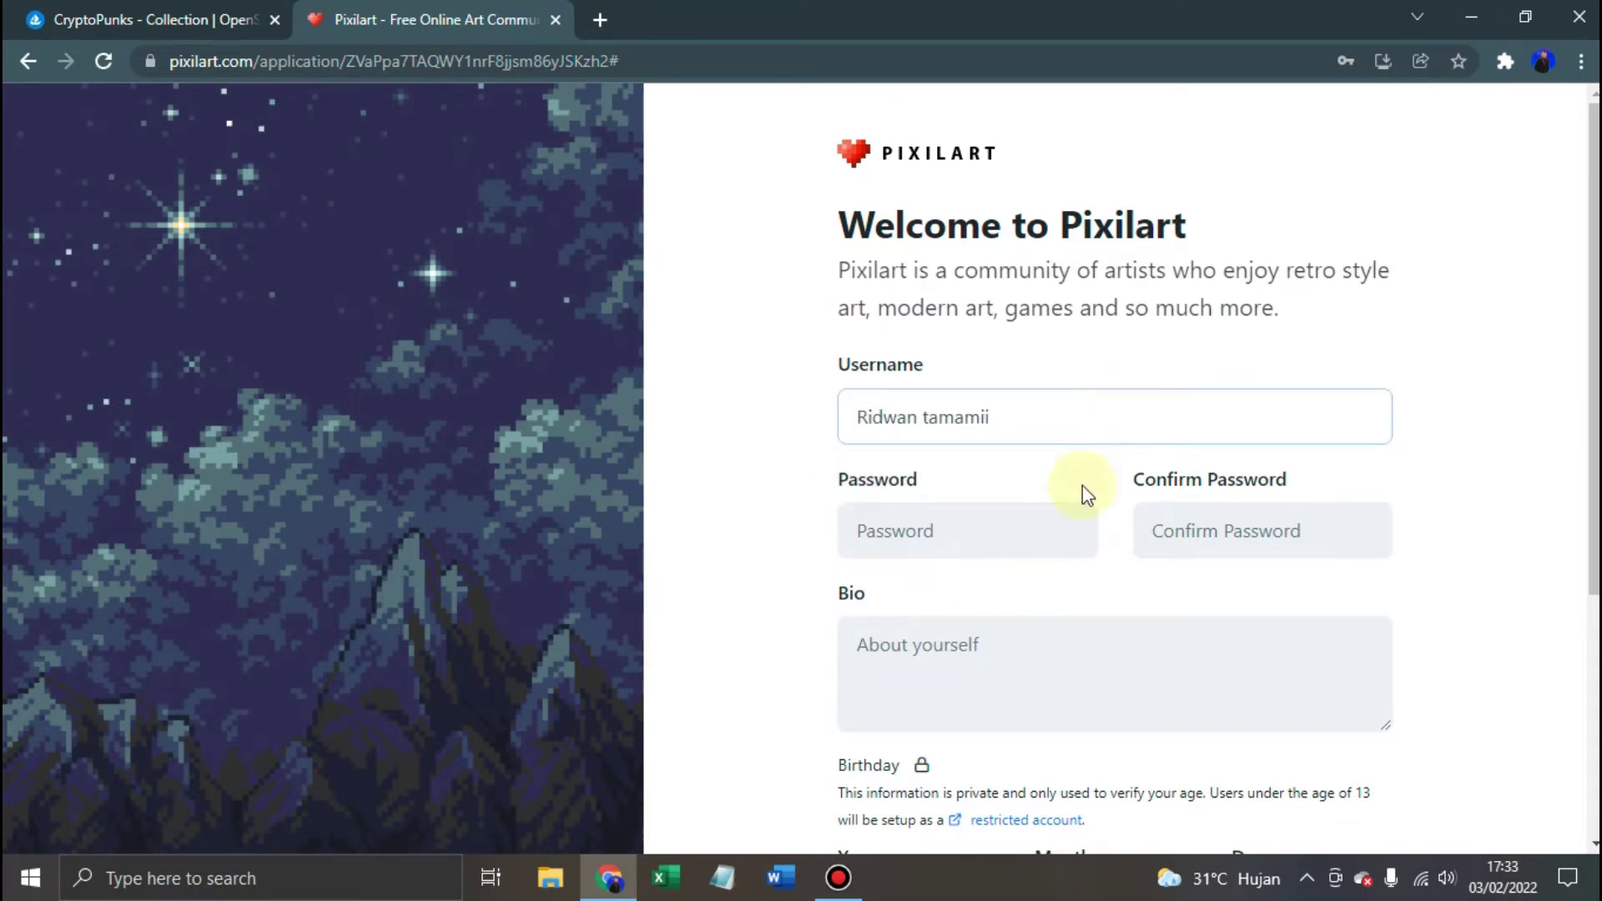
left_click(1025, 513)
type("*********")
left_click(1224, 529)
type("**************")
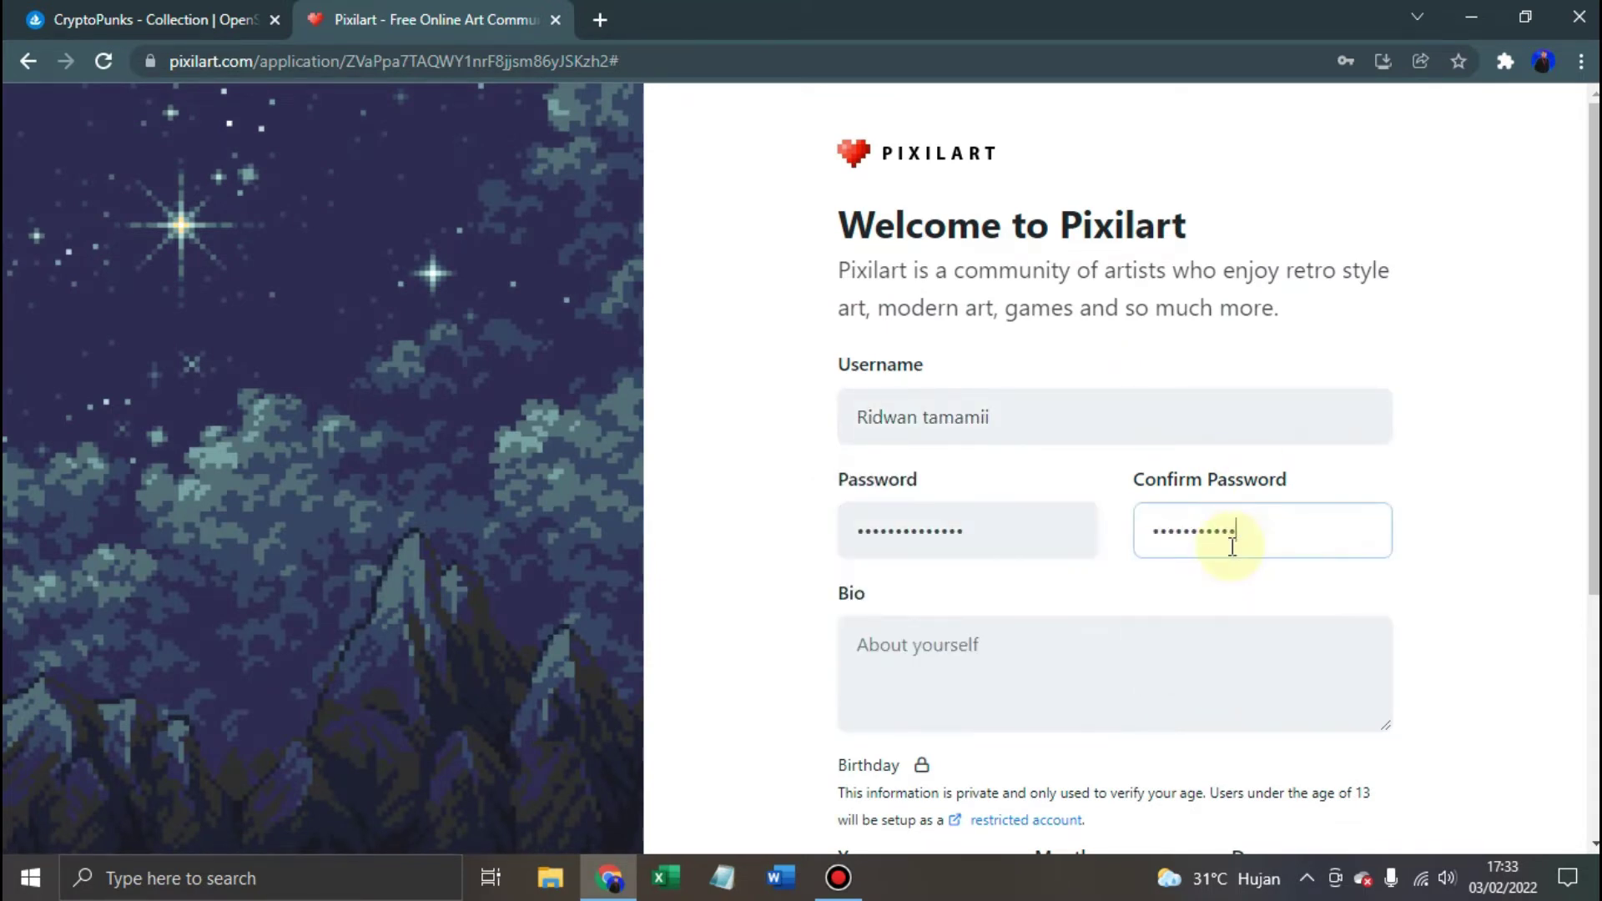
left_click(1141, 626)
scroll(1141, 626, "down", 3)
type("Hi,")
scroll(923, 329, "down", 2)
left_click(918, 532)
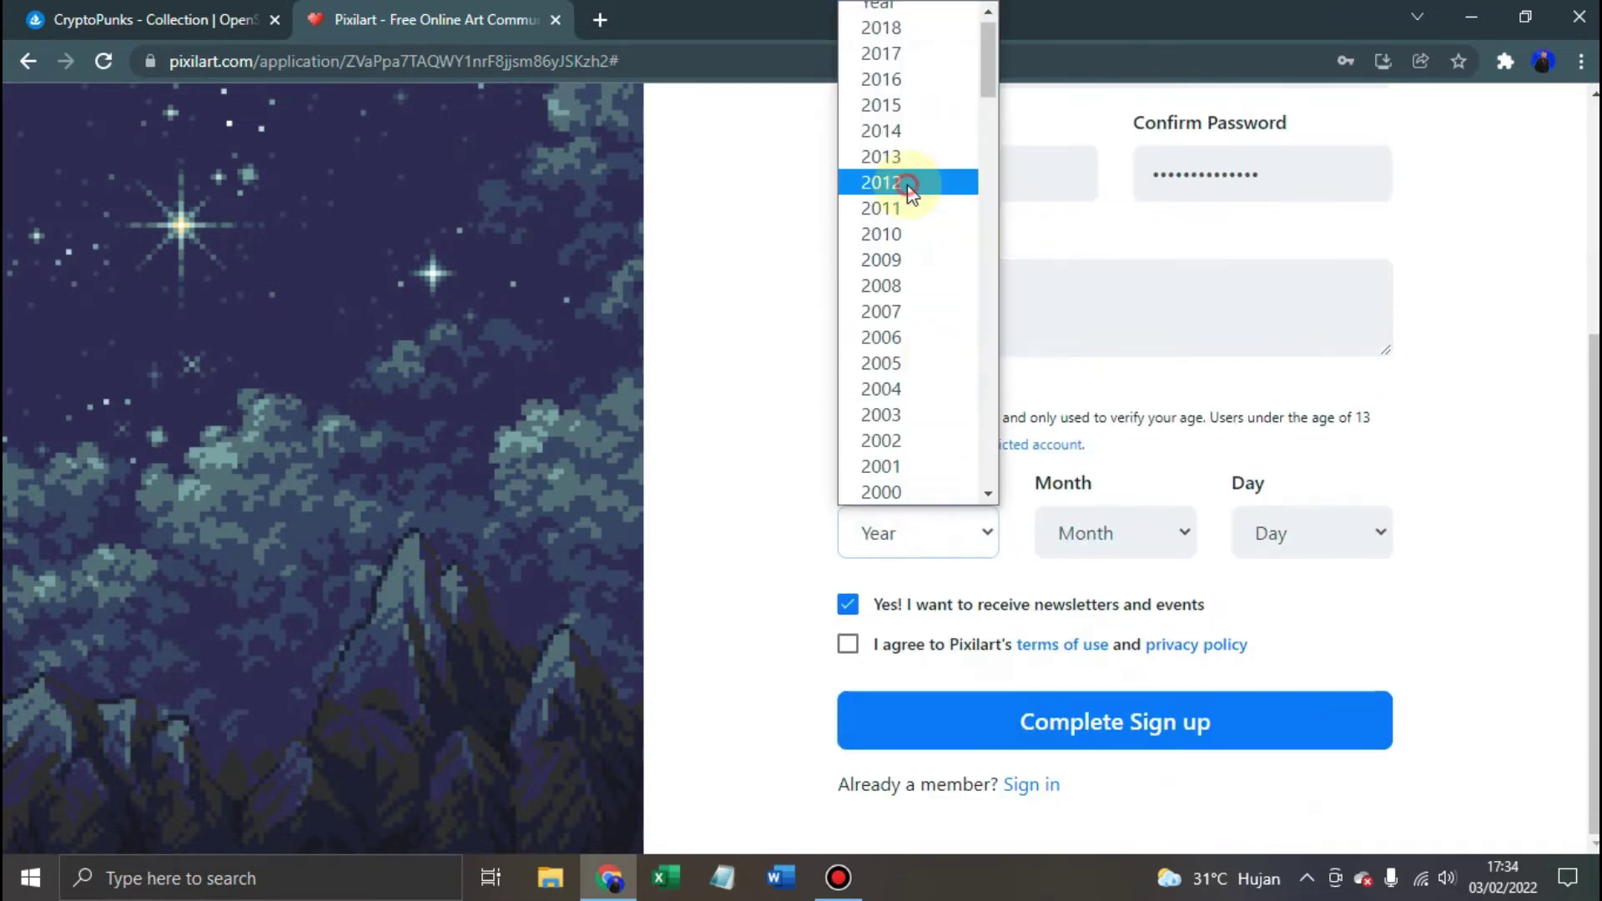
left_click(905, 189)
left_click(918, 529)
left_click(883, 446)
left_click(1098, 532)
left_click(1117, 277)
left_click(1312, 532)
left_click(1283, 390)
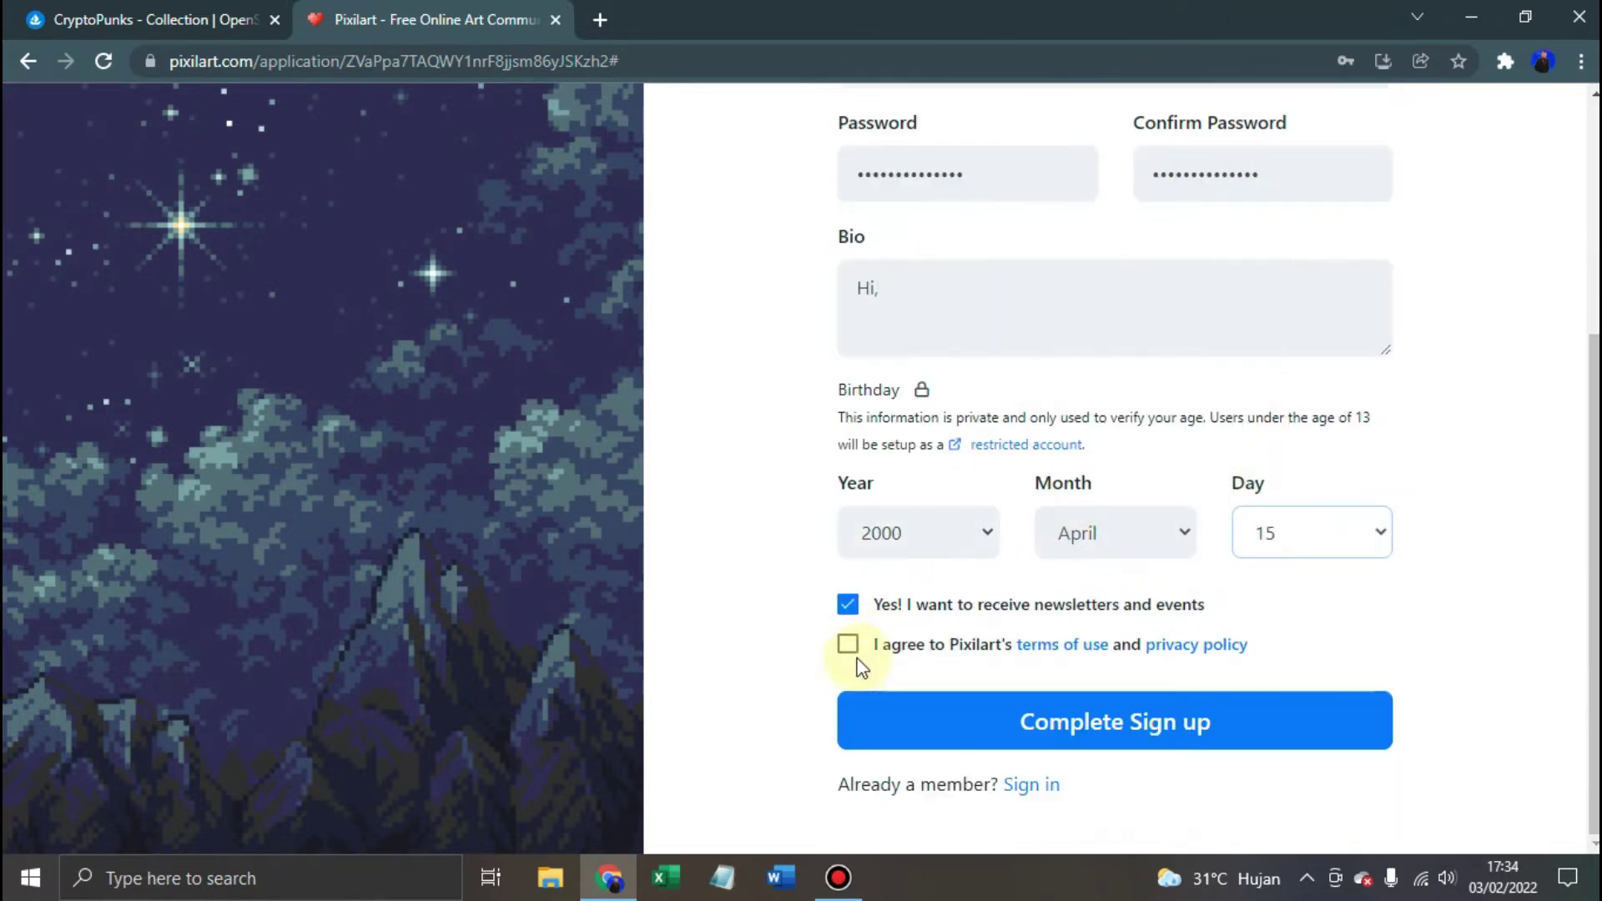
left_click(848, 644)
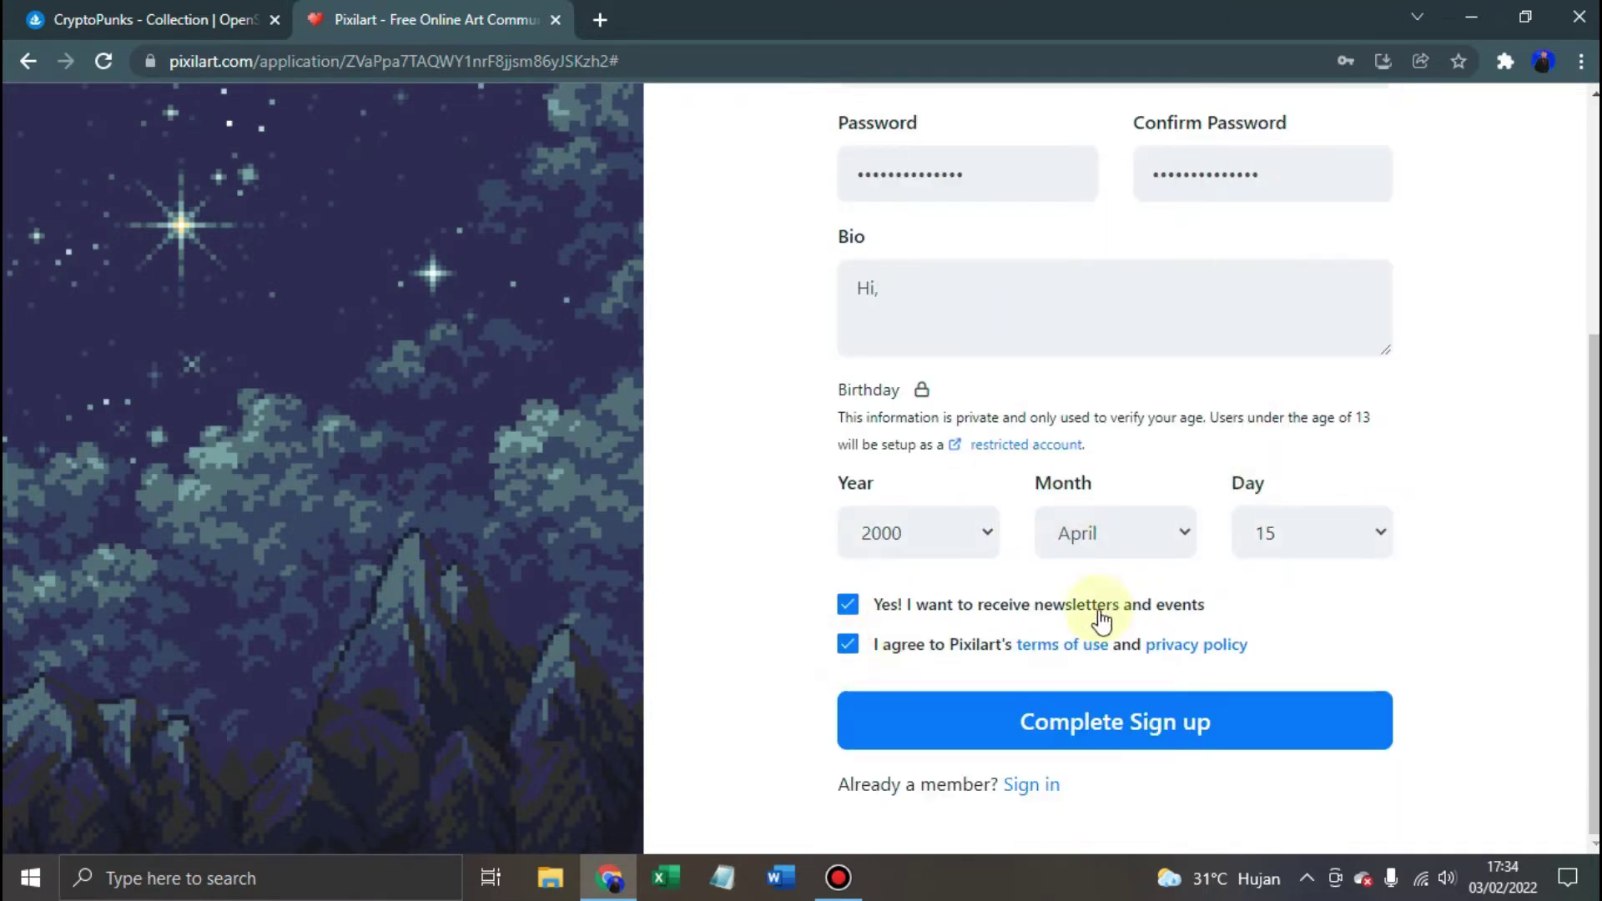
left_click(1257, 728)
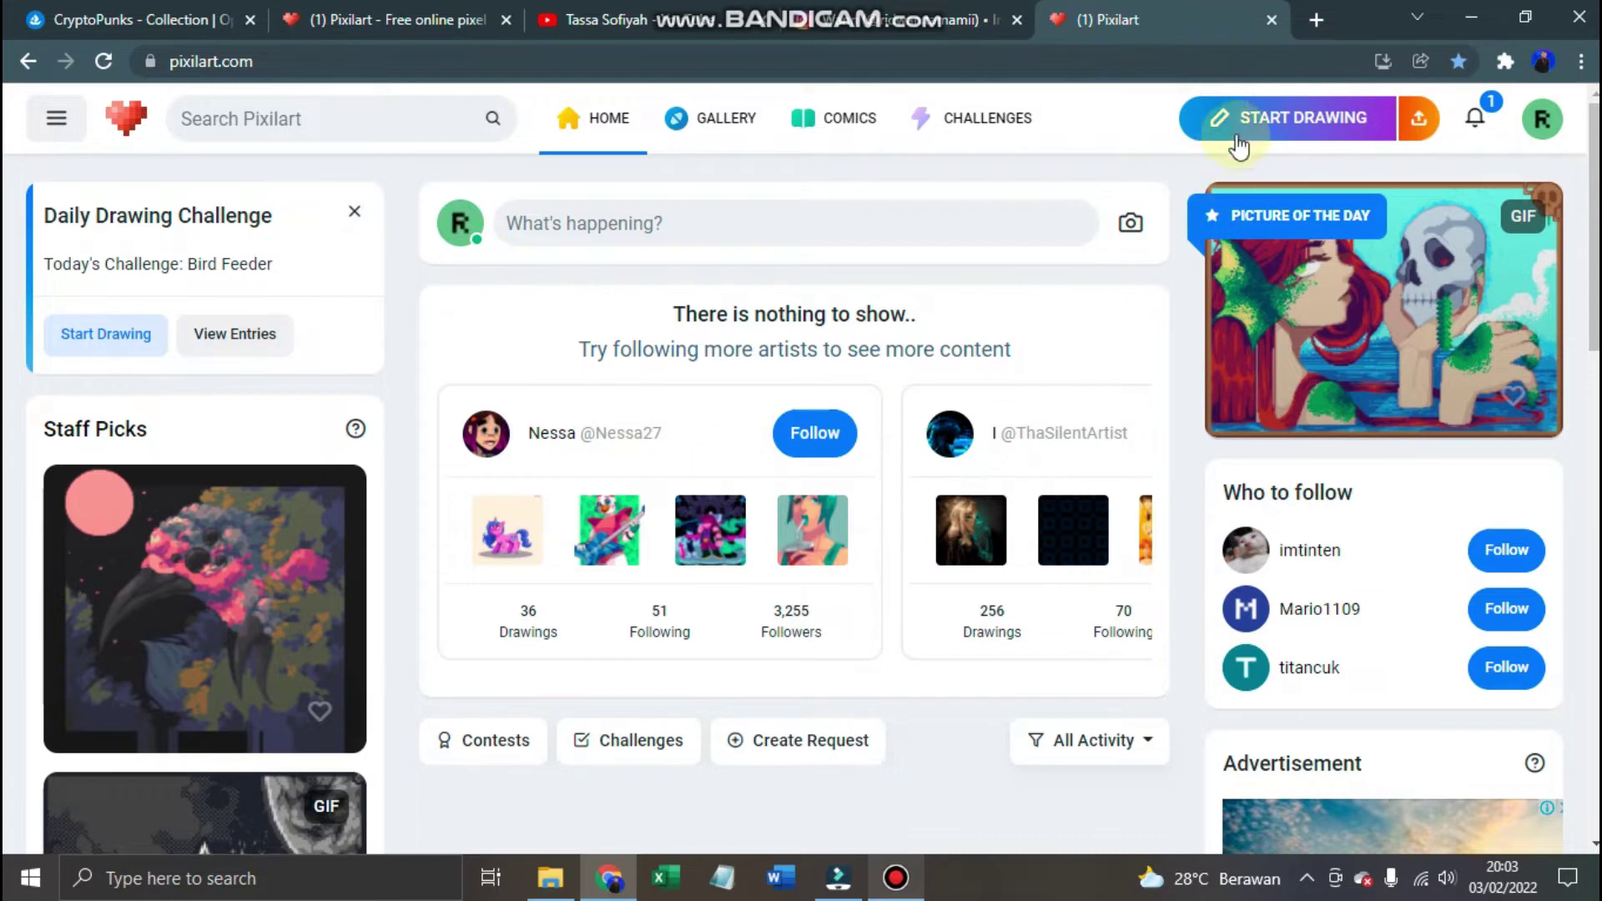
Start a new blank 200×200 drawing in the editor, confirming the old drawing is cleared.
left_click(1282, 132)
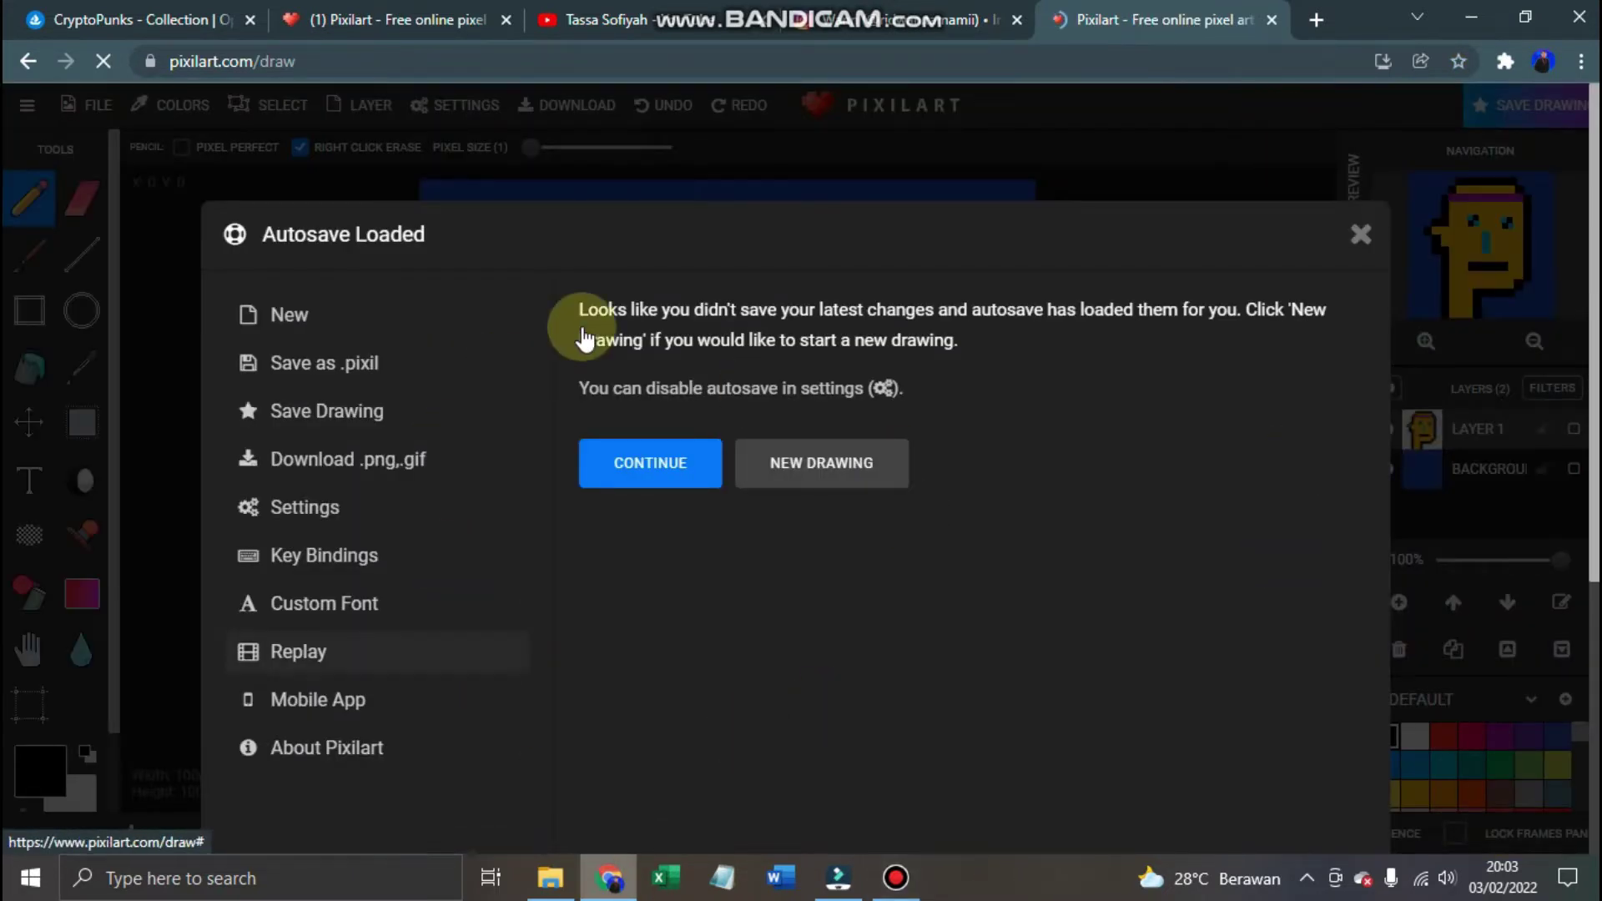
left_click(868, 473)
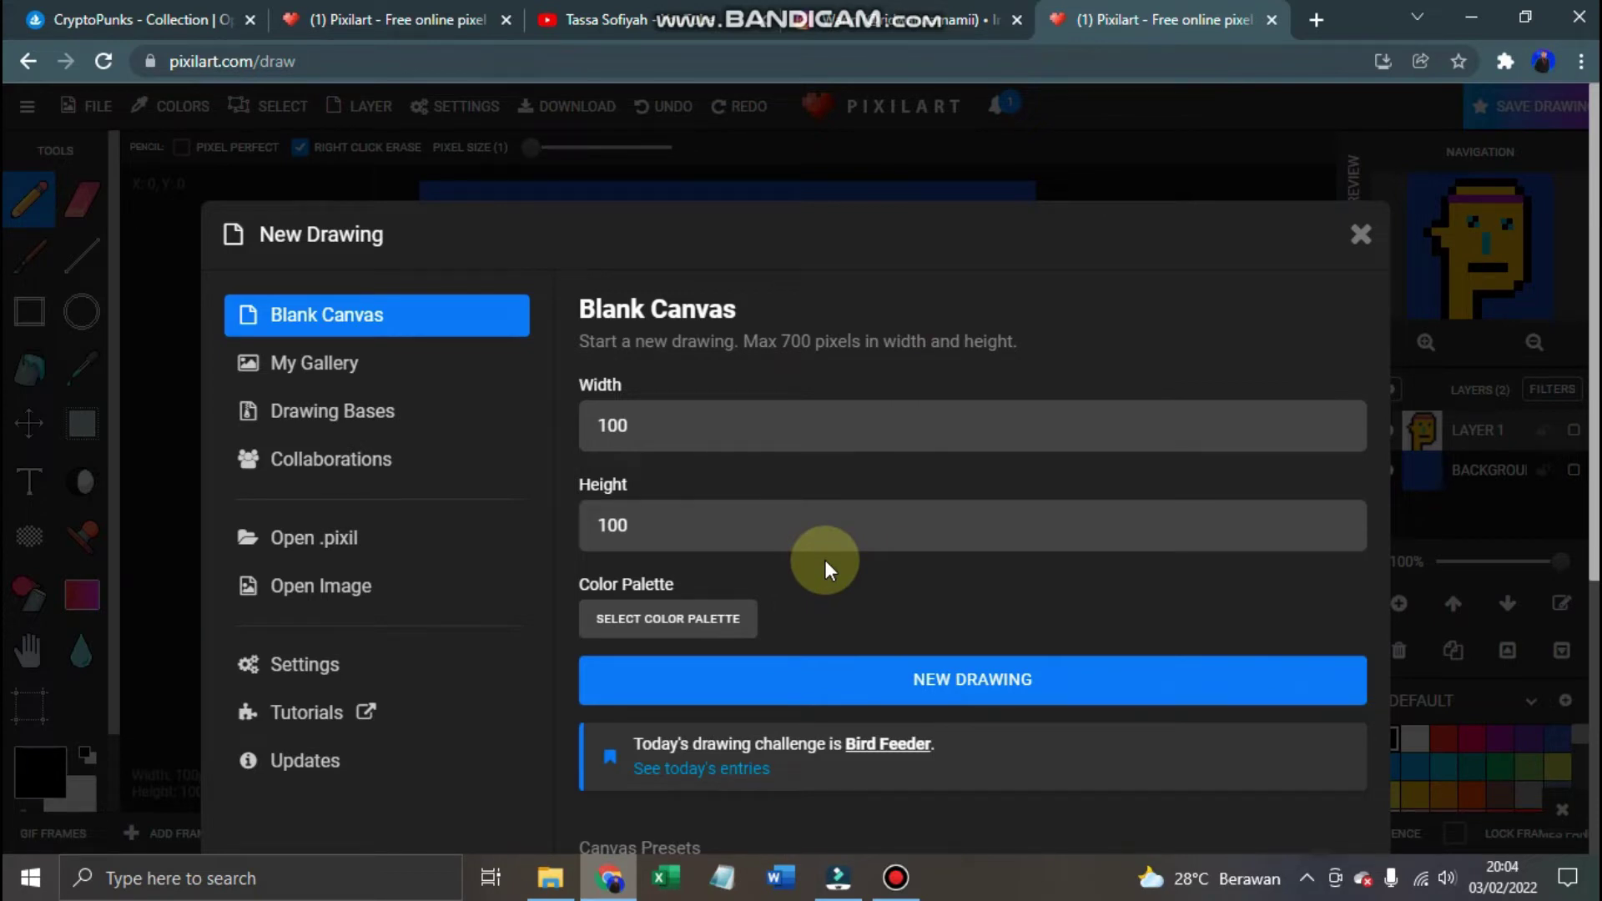
left_click(794, 415)
type("200")
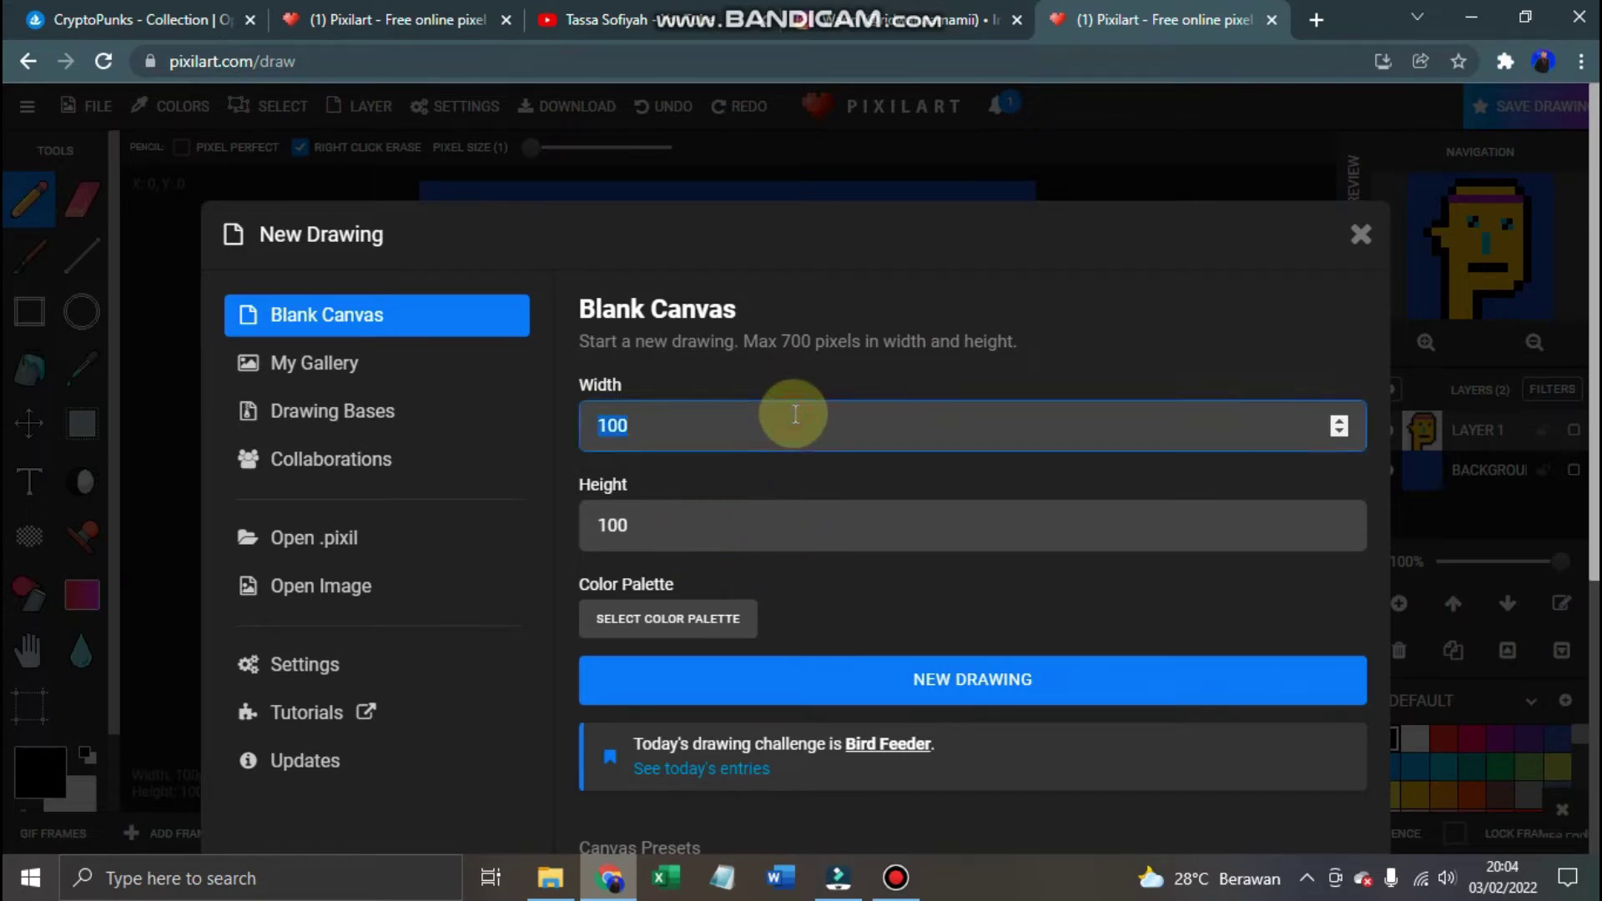
double_click(747, 521)
type("200")
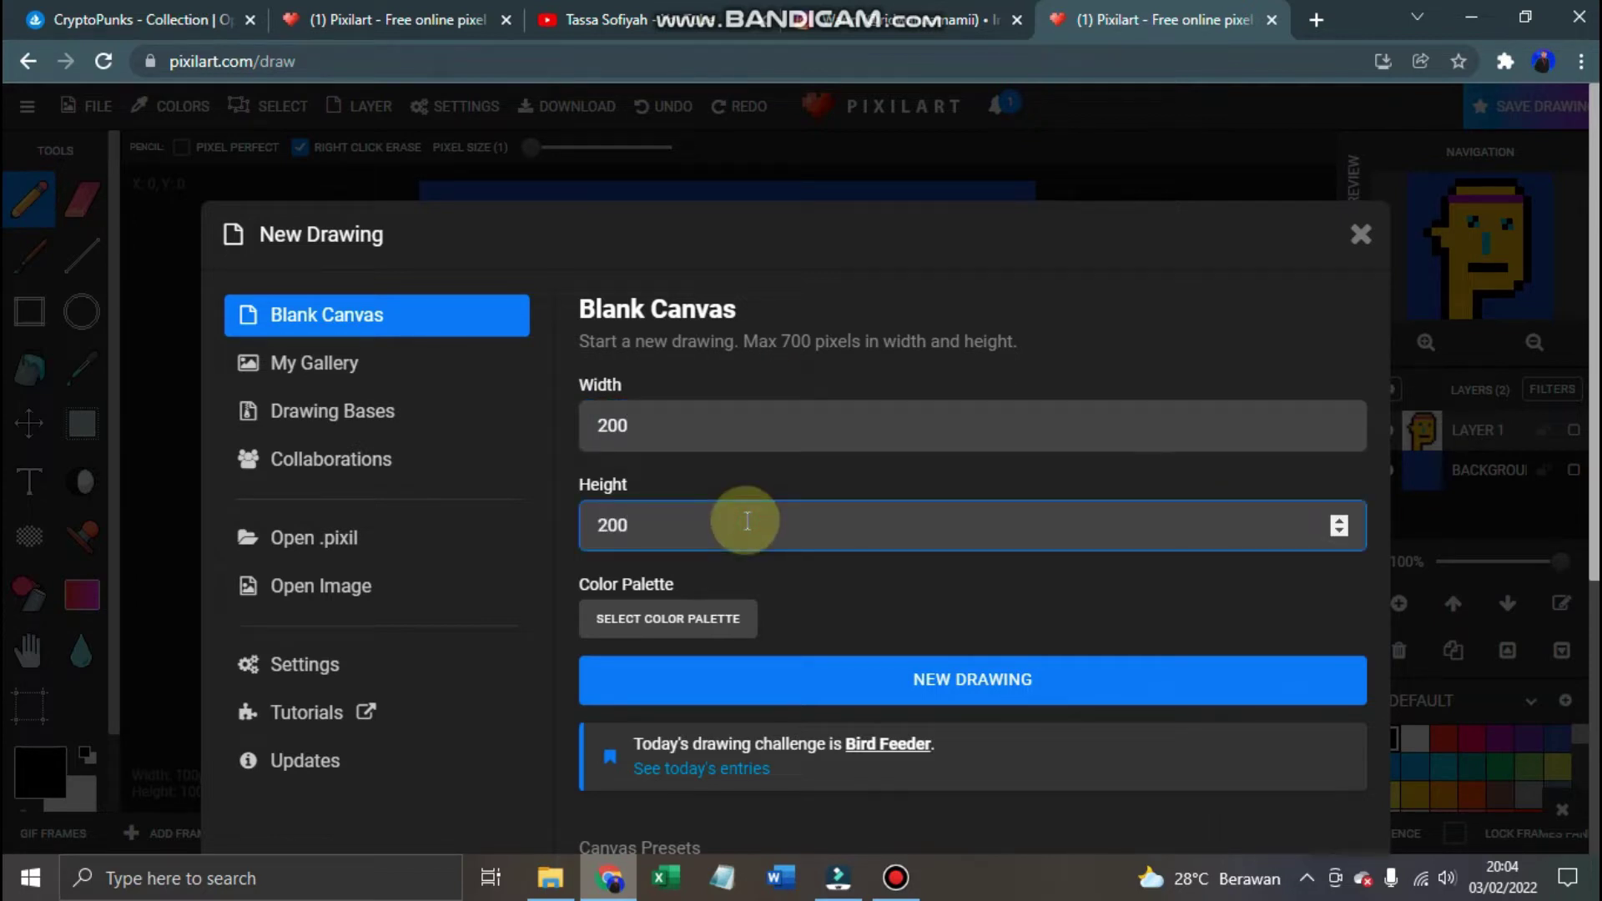
left_click(925, 680)
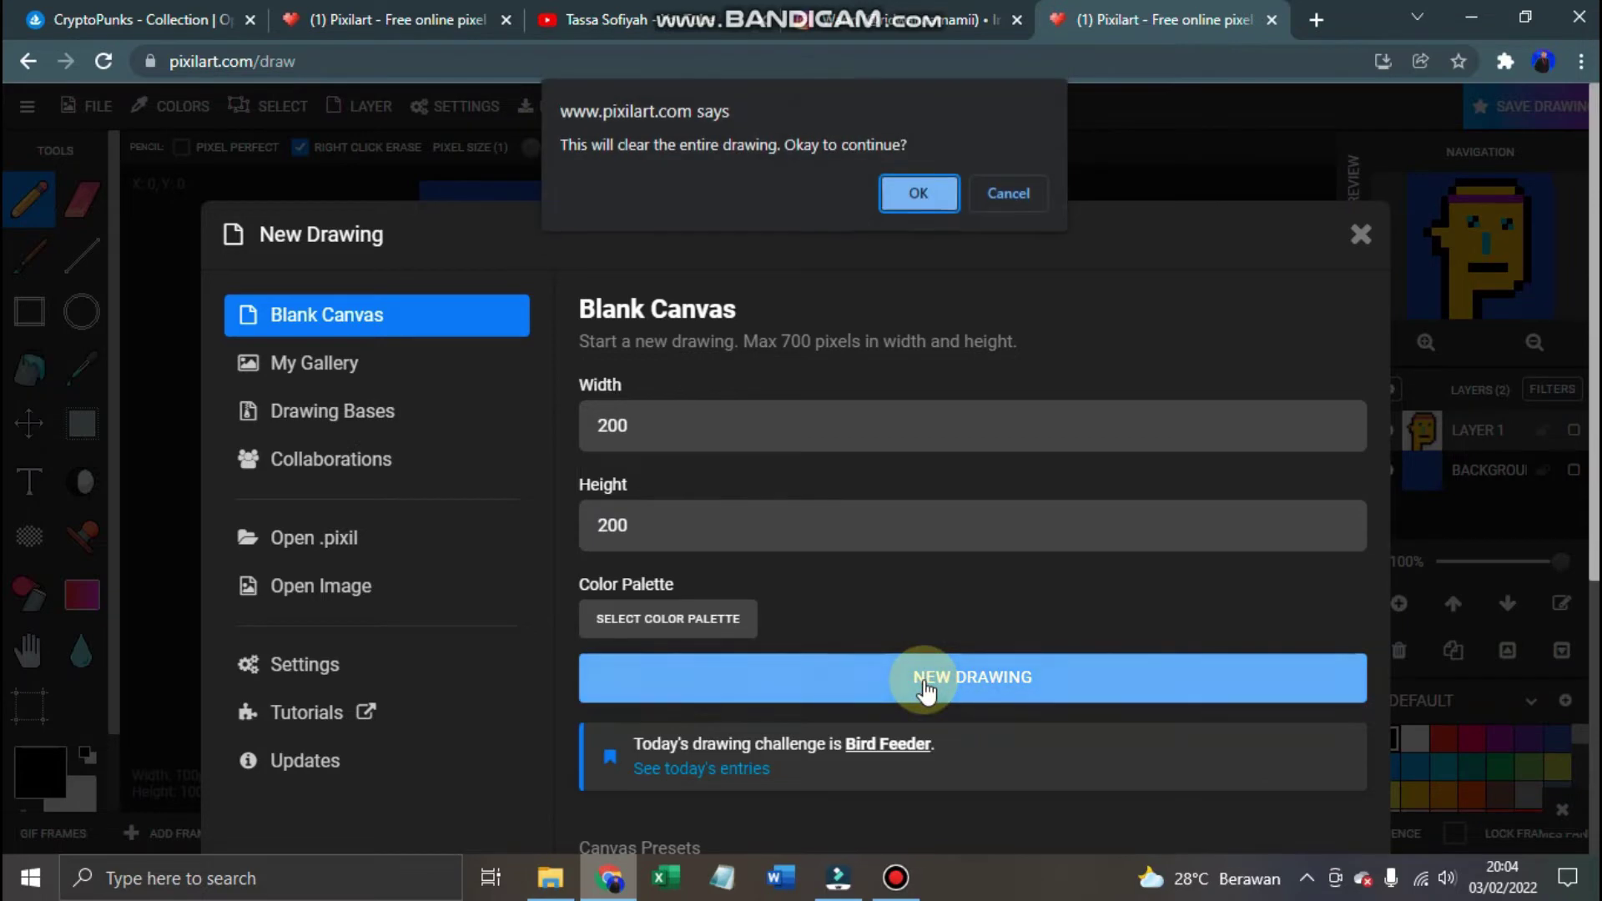
left_click(925, 209)
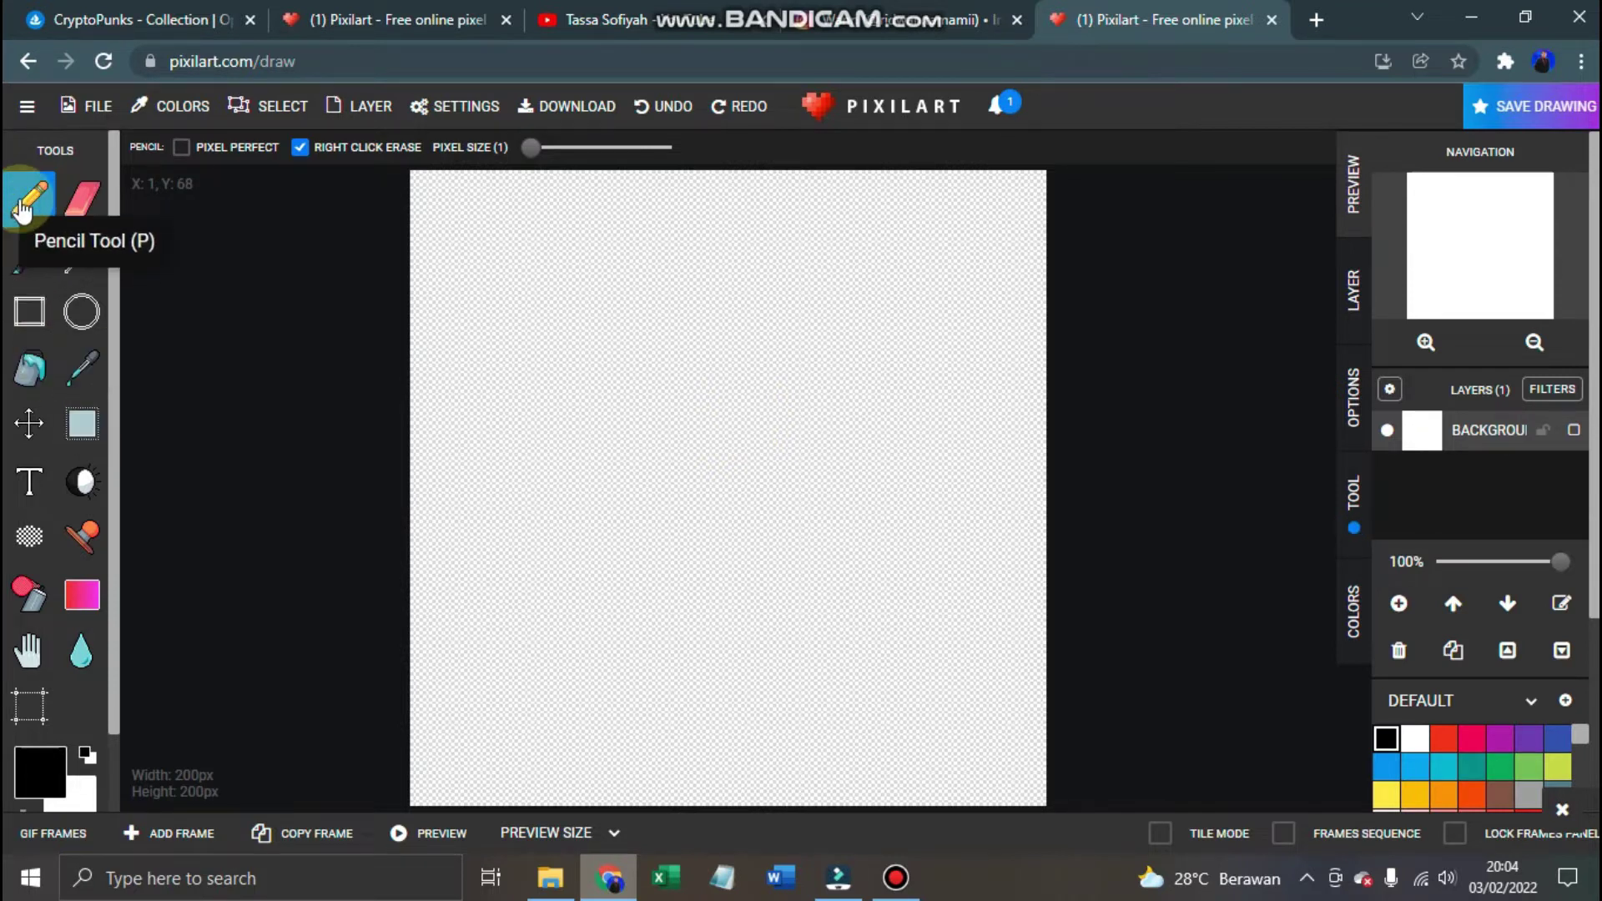
Hand-draw a rough black pencil circle near the top-left of the canvas.
left_click(506, 314)
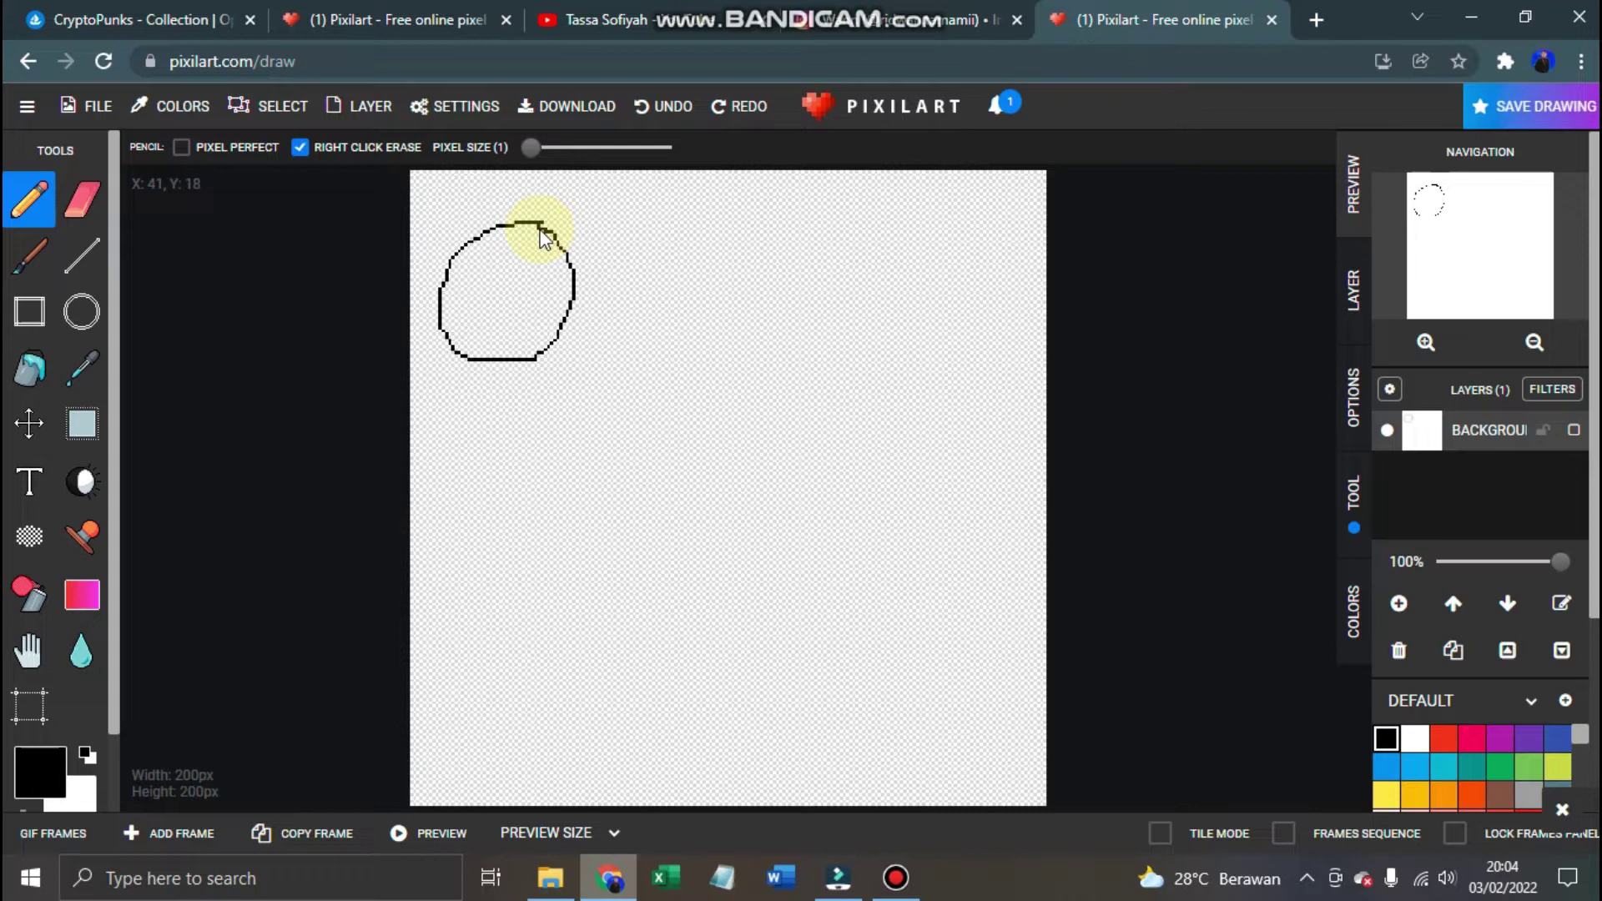
Paint a thick black brush ring, then a fuzzy black patch with a larger textured brush.
left_click(29, 257)
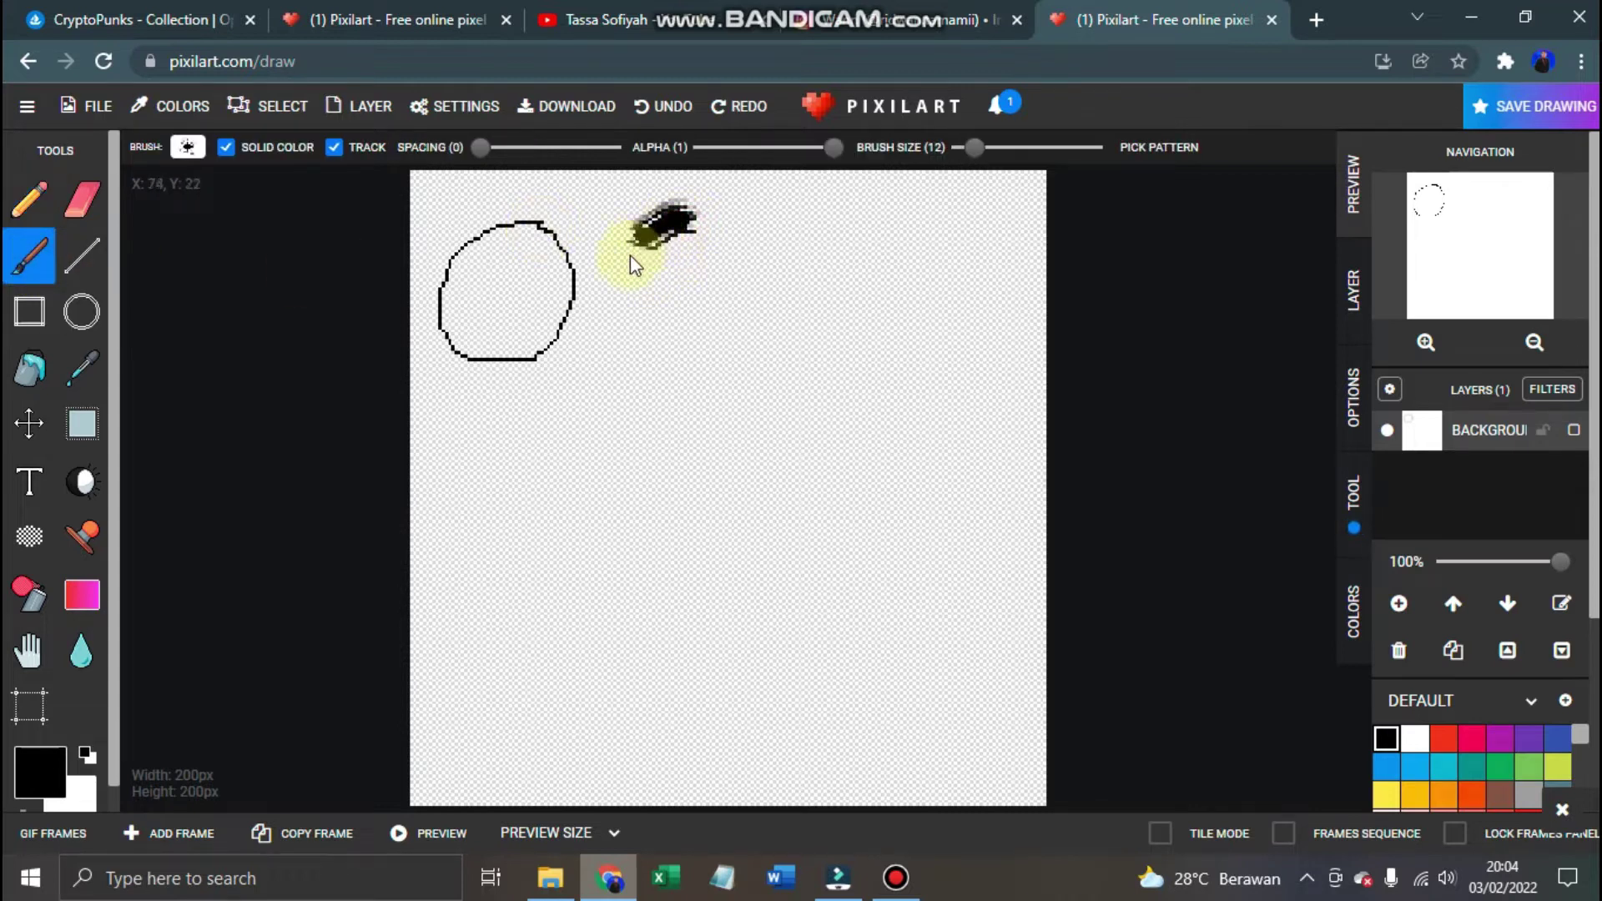
mouse_move(663, 349)
left_mouse_down()
mouse_move(680, 241)
mouse_move(659, 219)
left_mouse_up()
left_click(188, 150)
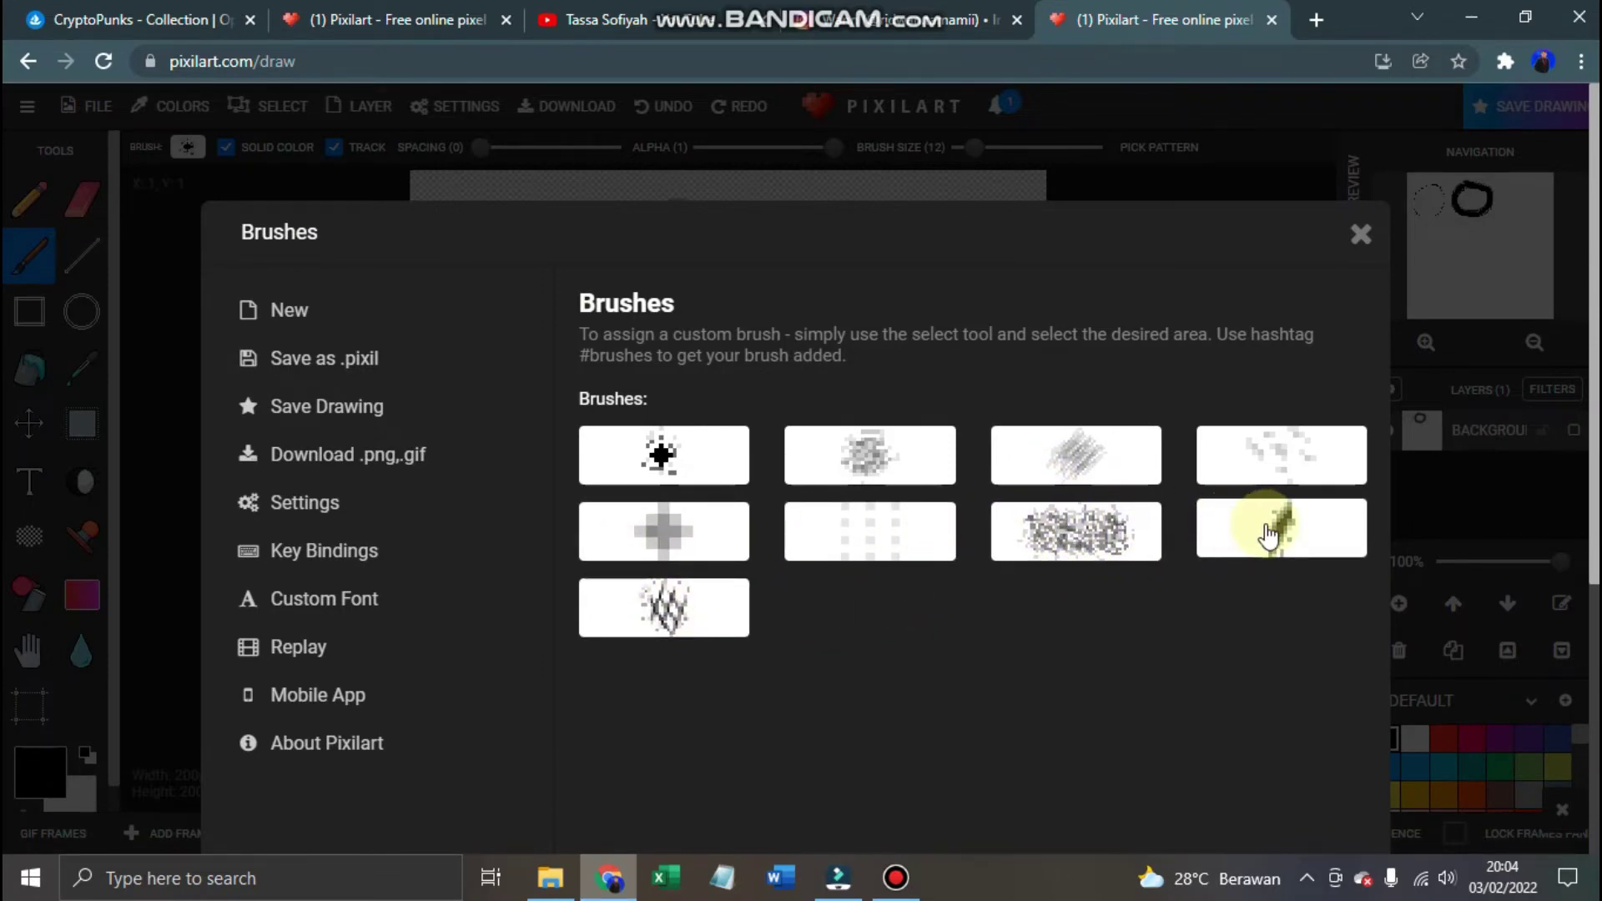
left_click(1073, 534)
mouse_move(835, 318)
left_mouse_down()
mouse_move(885, 287)
mouse_move(834, 342)
left_mouse_up()
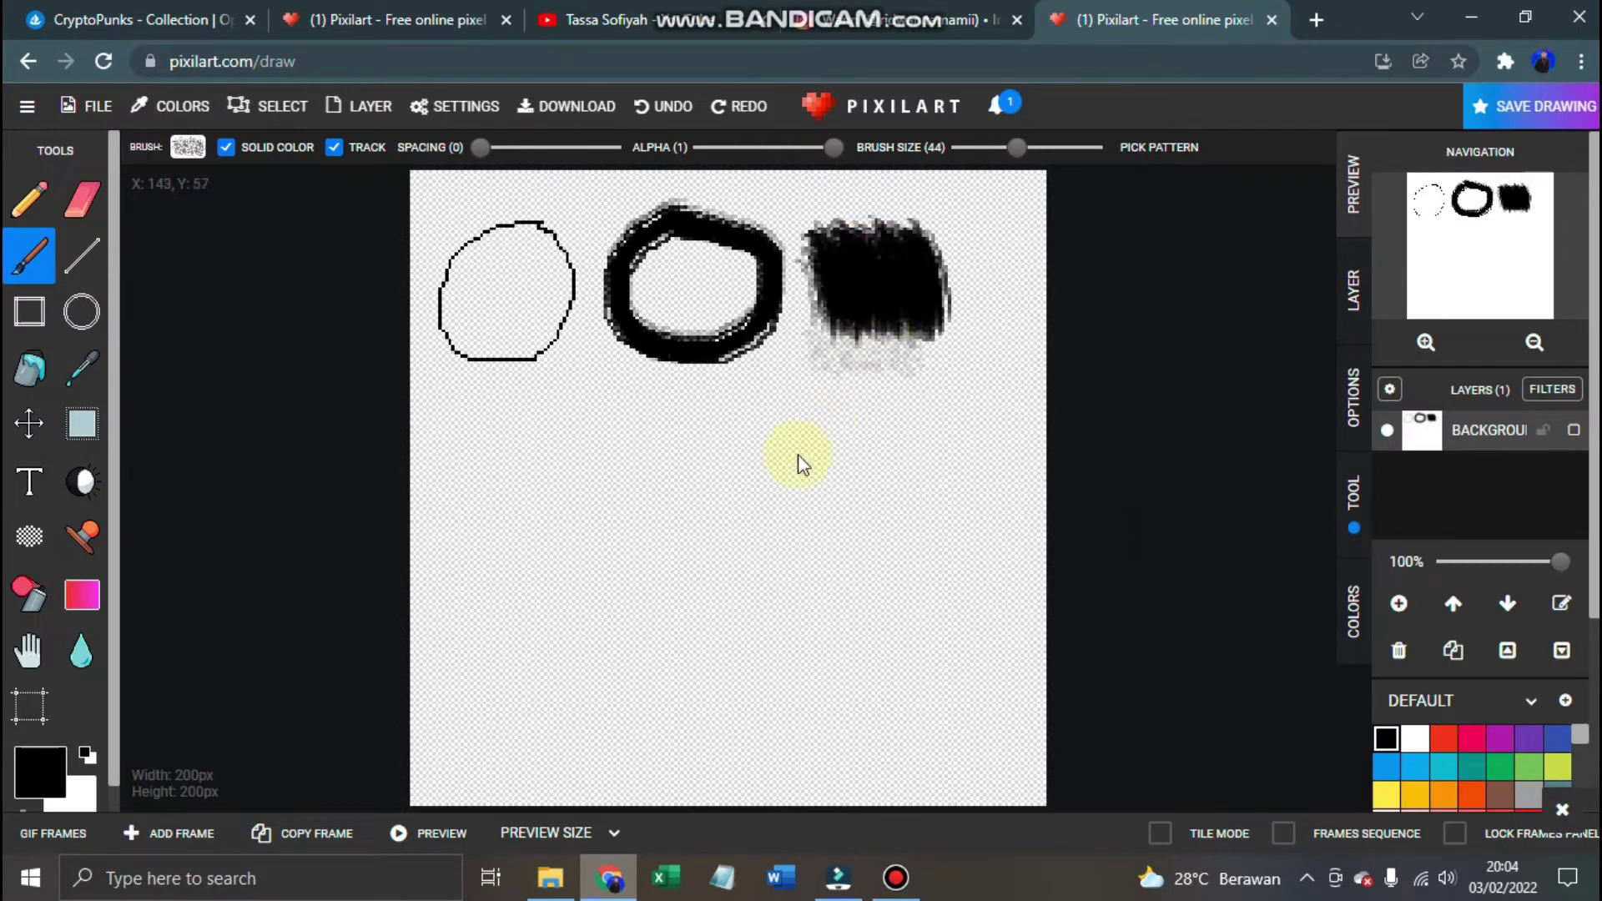
Draw a horizontal black line joined to a diagonal line running down-left.
left_click(71, 265)
left_click_drag(433, 437, 809, 446)
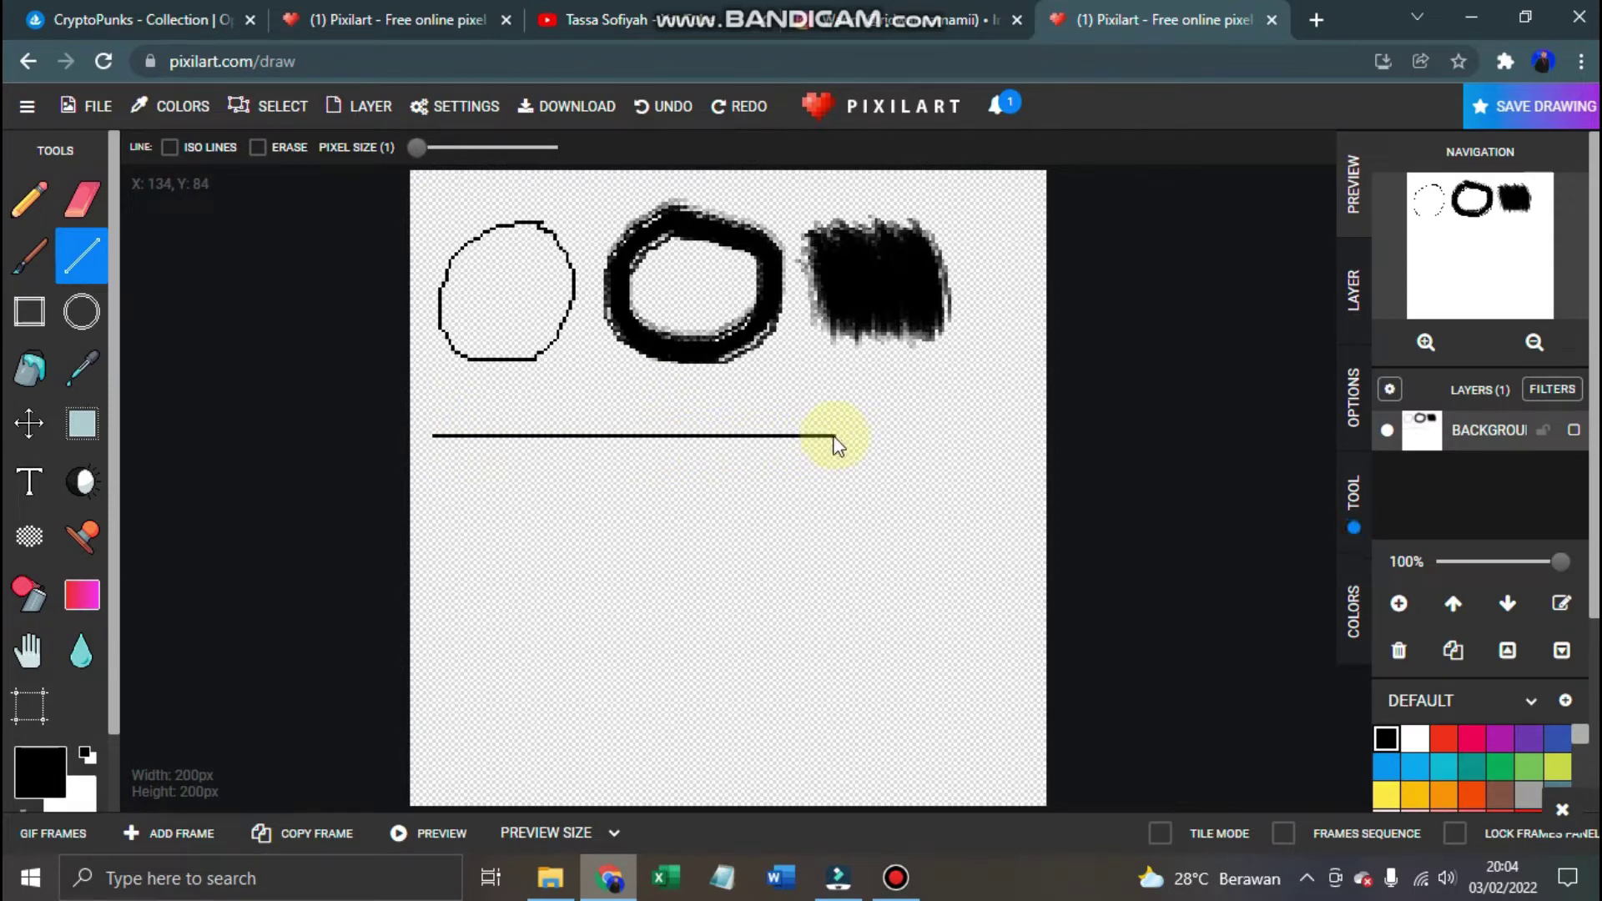
left_click_drag(834, 437, 482, 571)
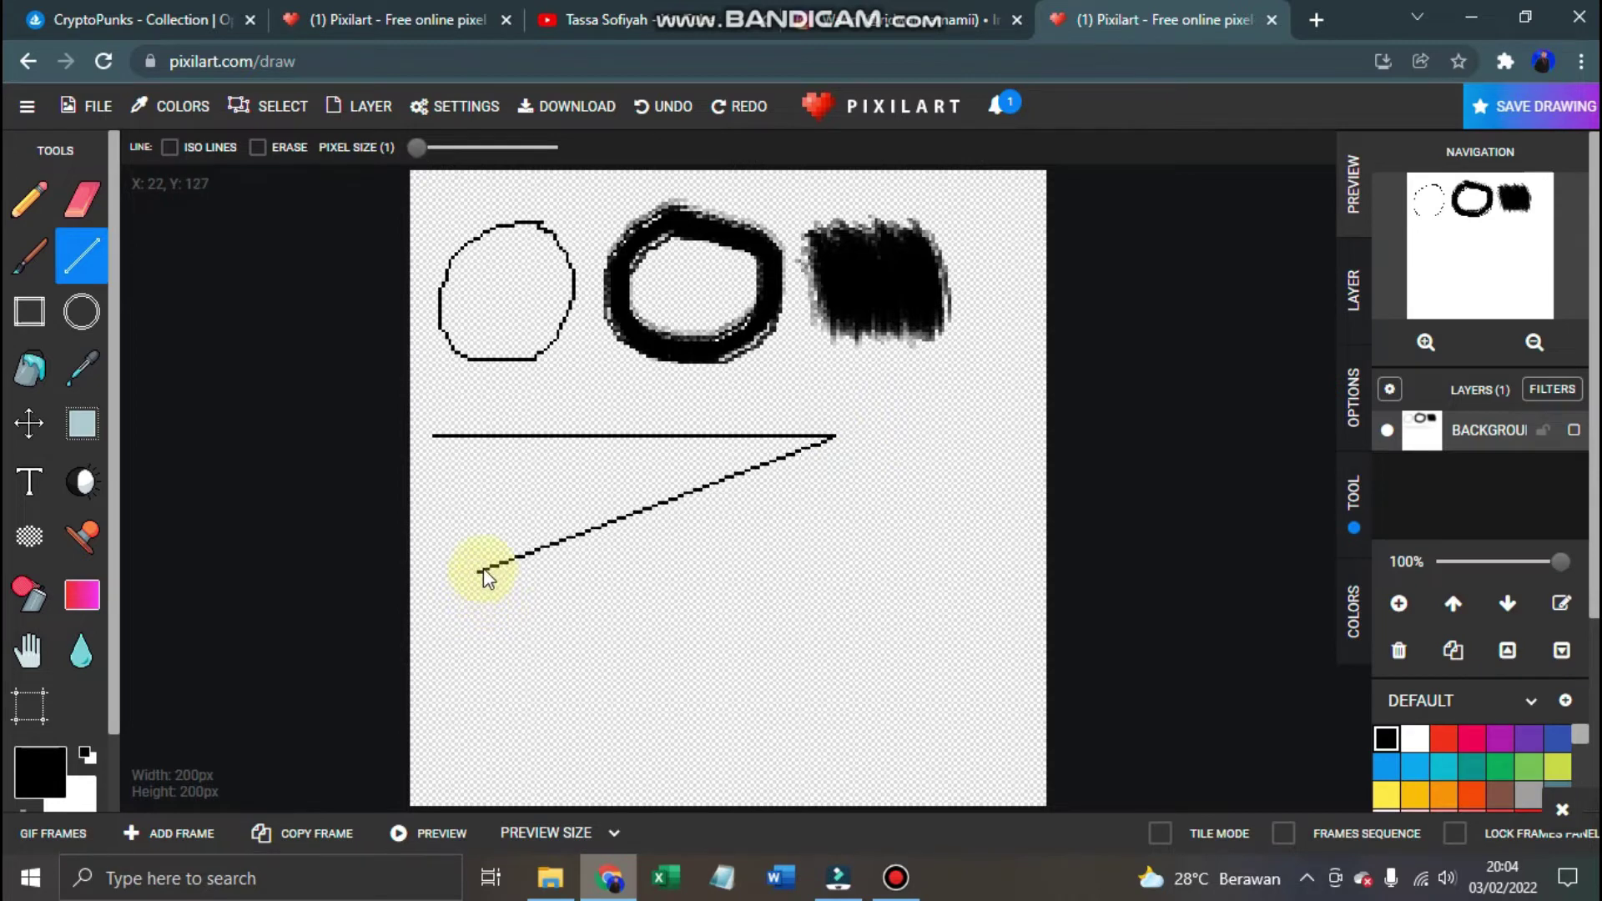
left_click_drag(482, 571, 514, 608)
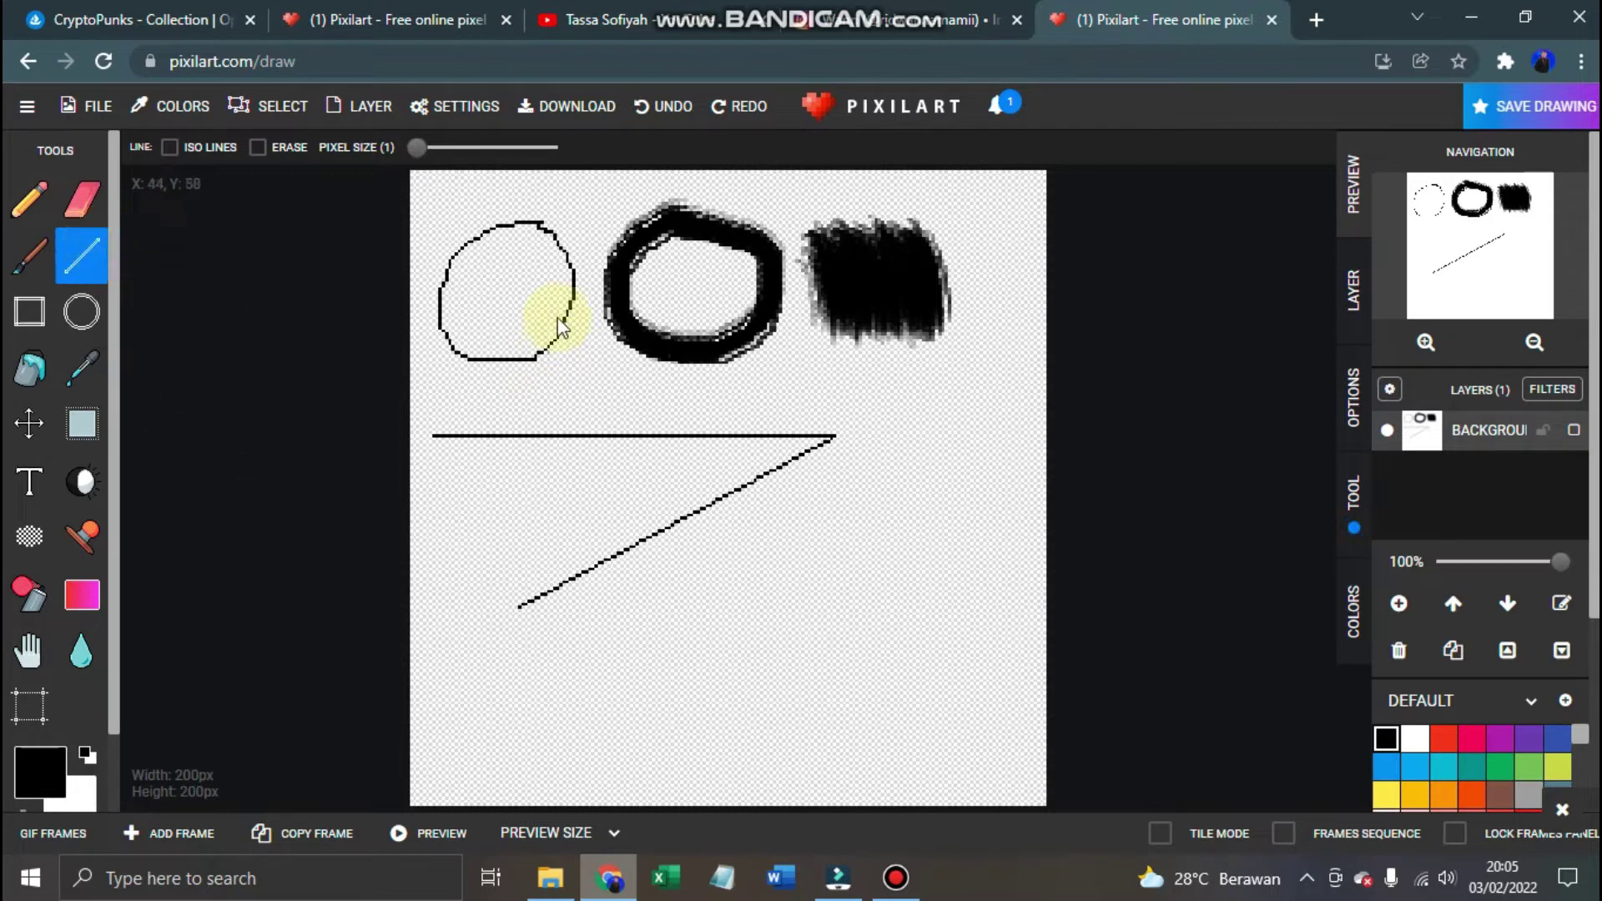
Change the colour to magenta and draw an angled line beneath the black lines.
left_click(39, 777)
left_click_drag(161, 654, 176, 591)
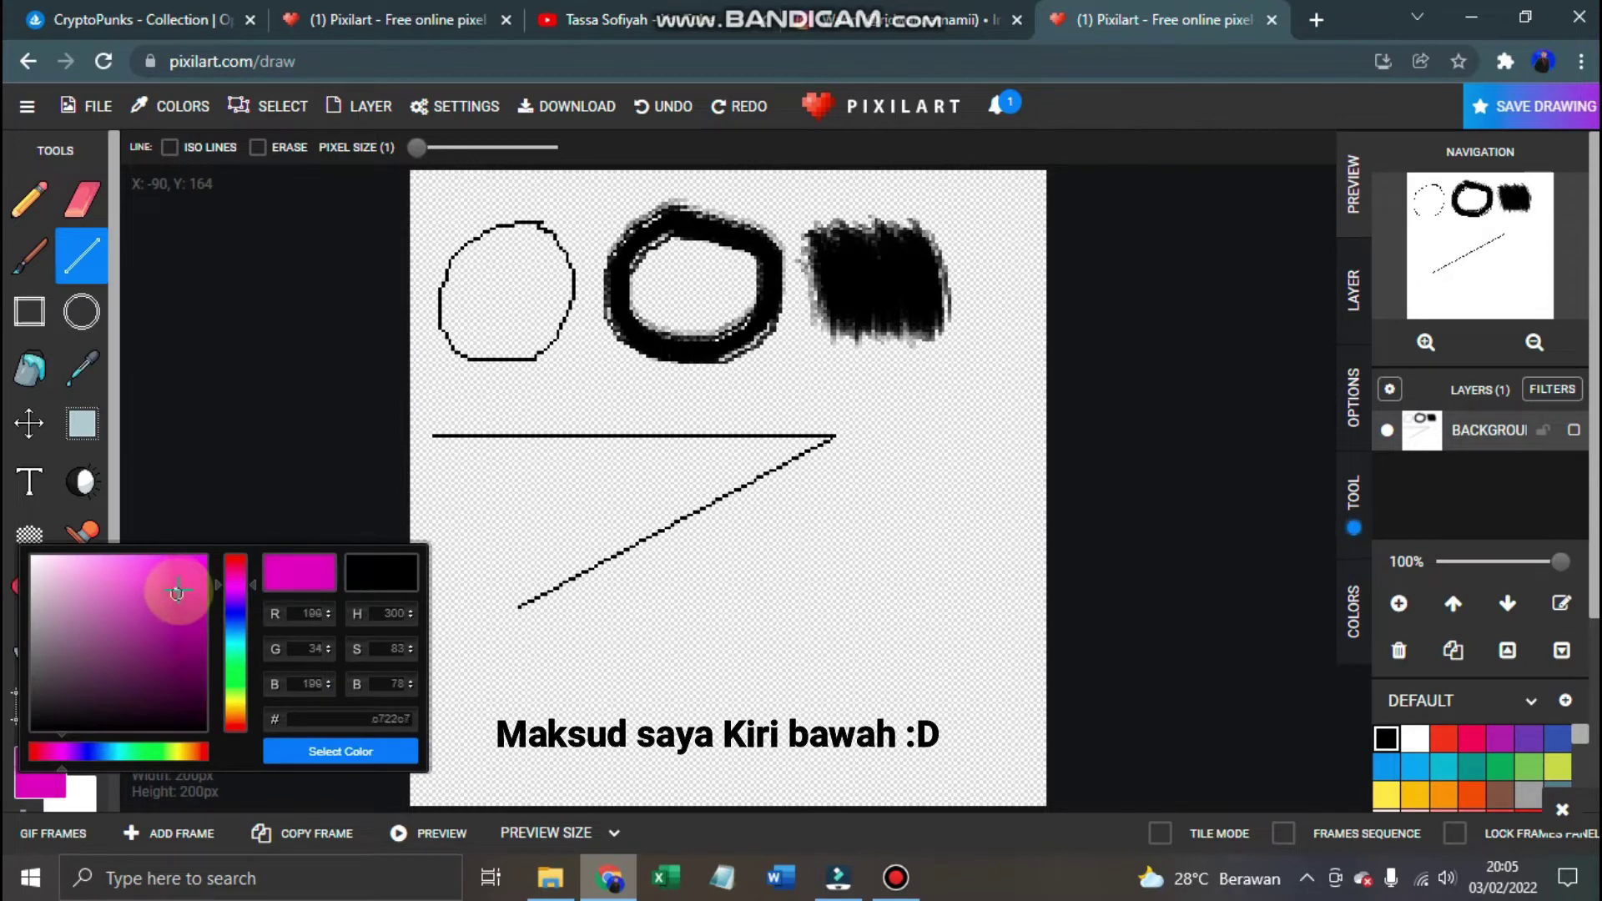
left_click(336, 757)
left_click_drag(464, 480, 670, 481)
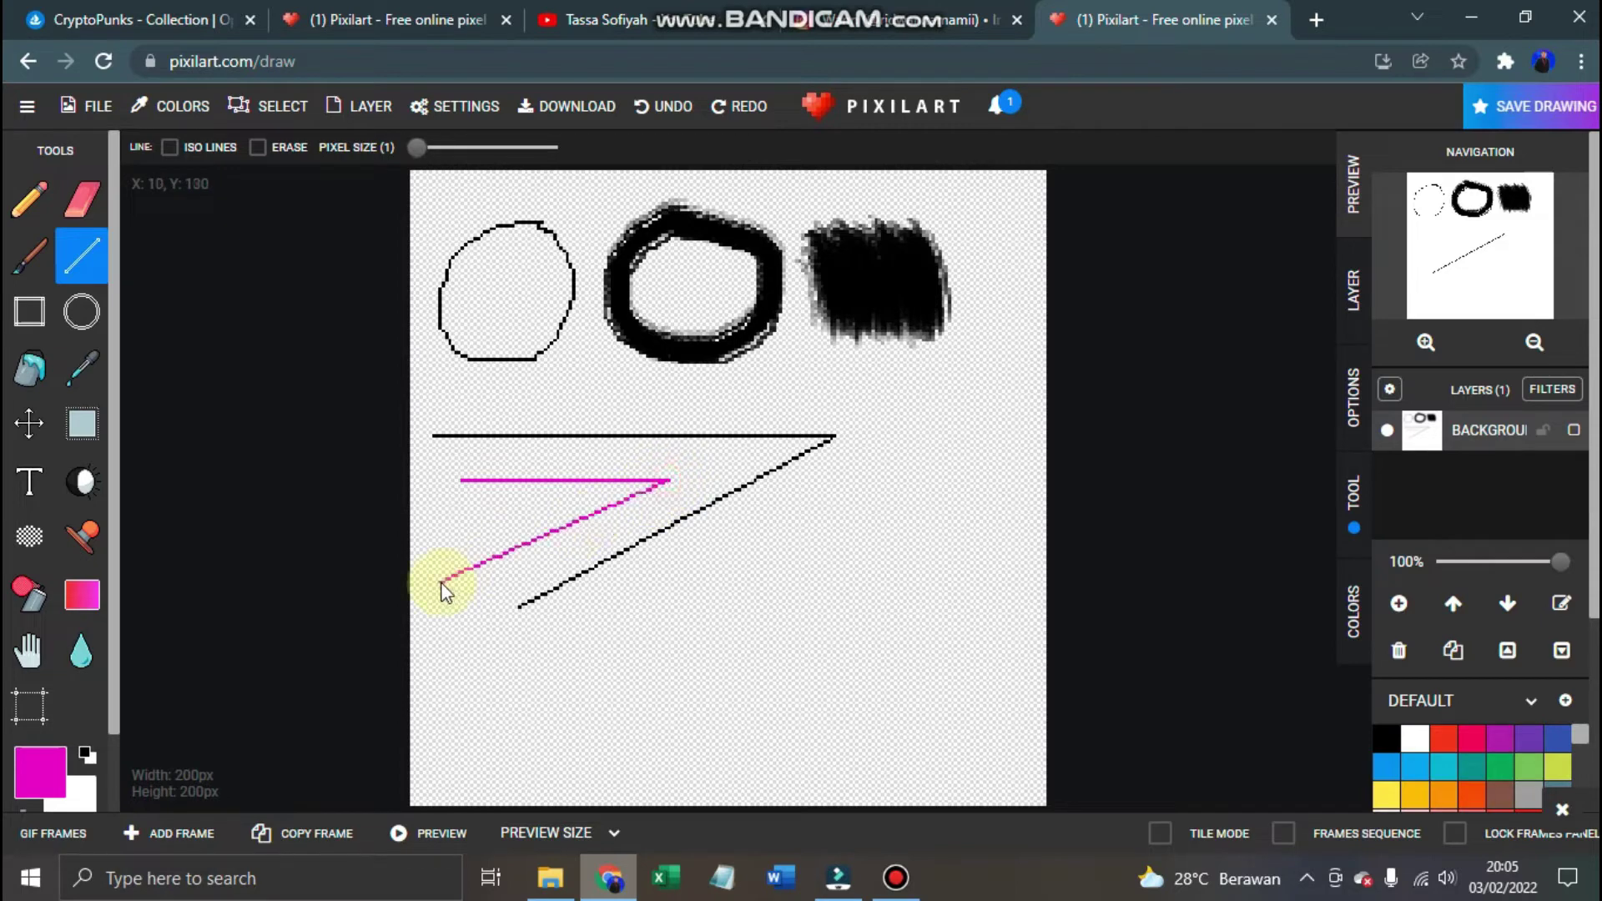
Drag out a magenta square outline at bottom-left and a magenta circle outline at lower right.
left_click(46, 338)
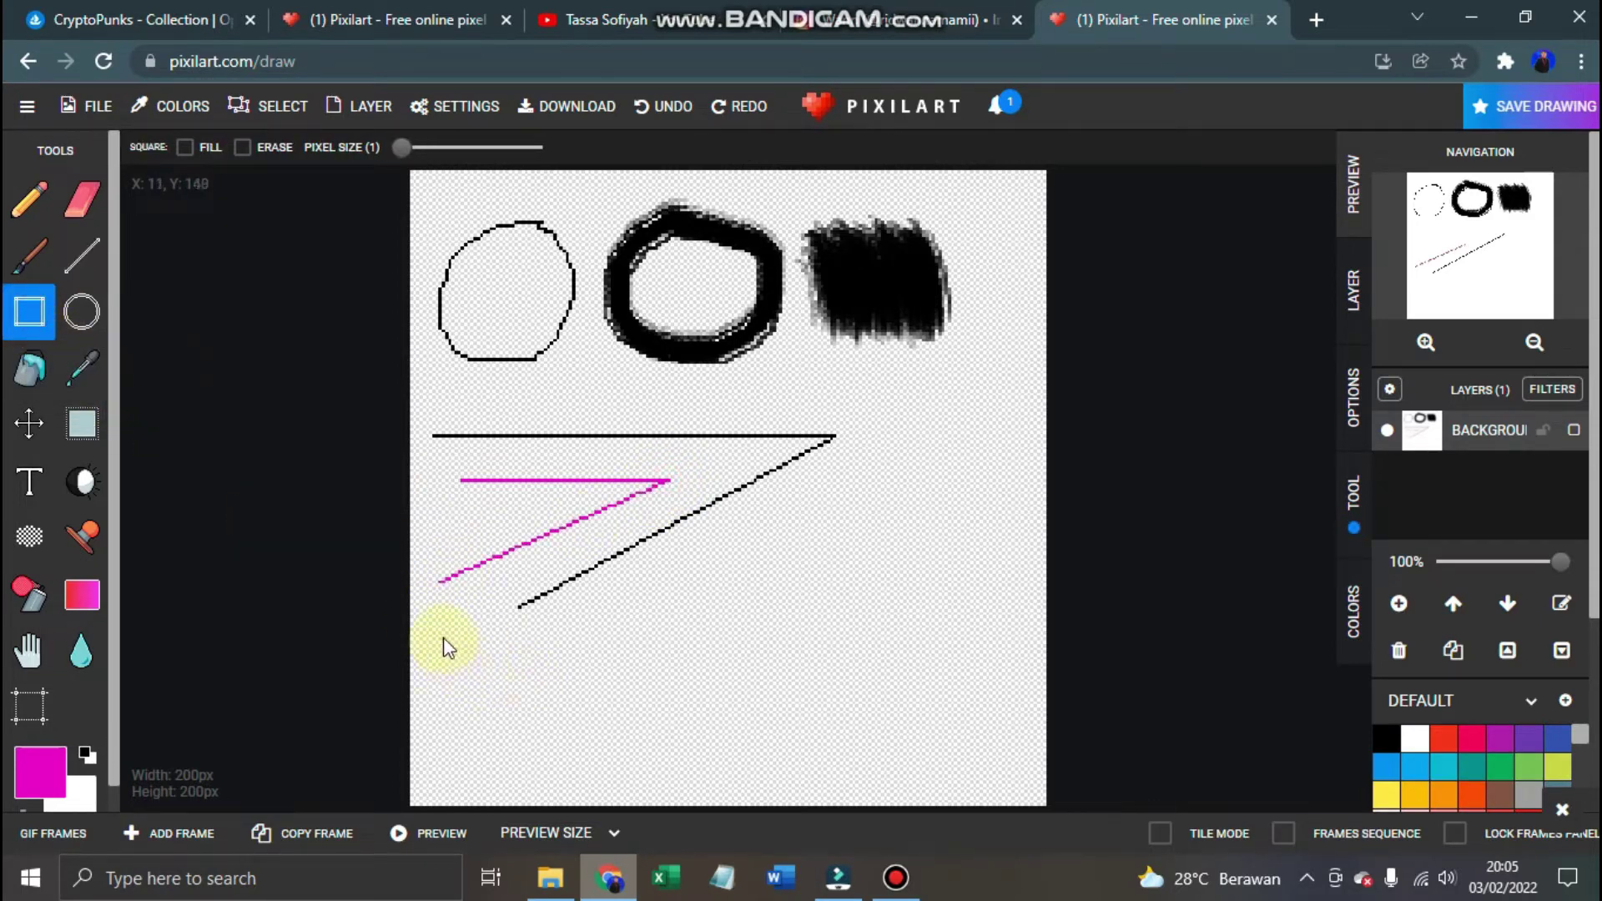
left_click_drag(517, 650, 604, 783)
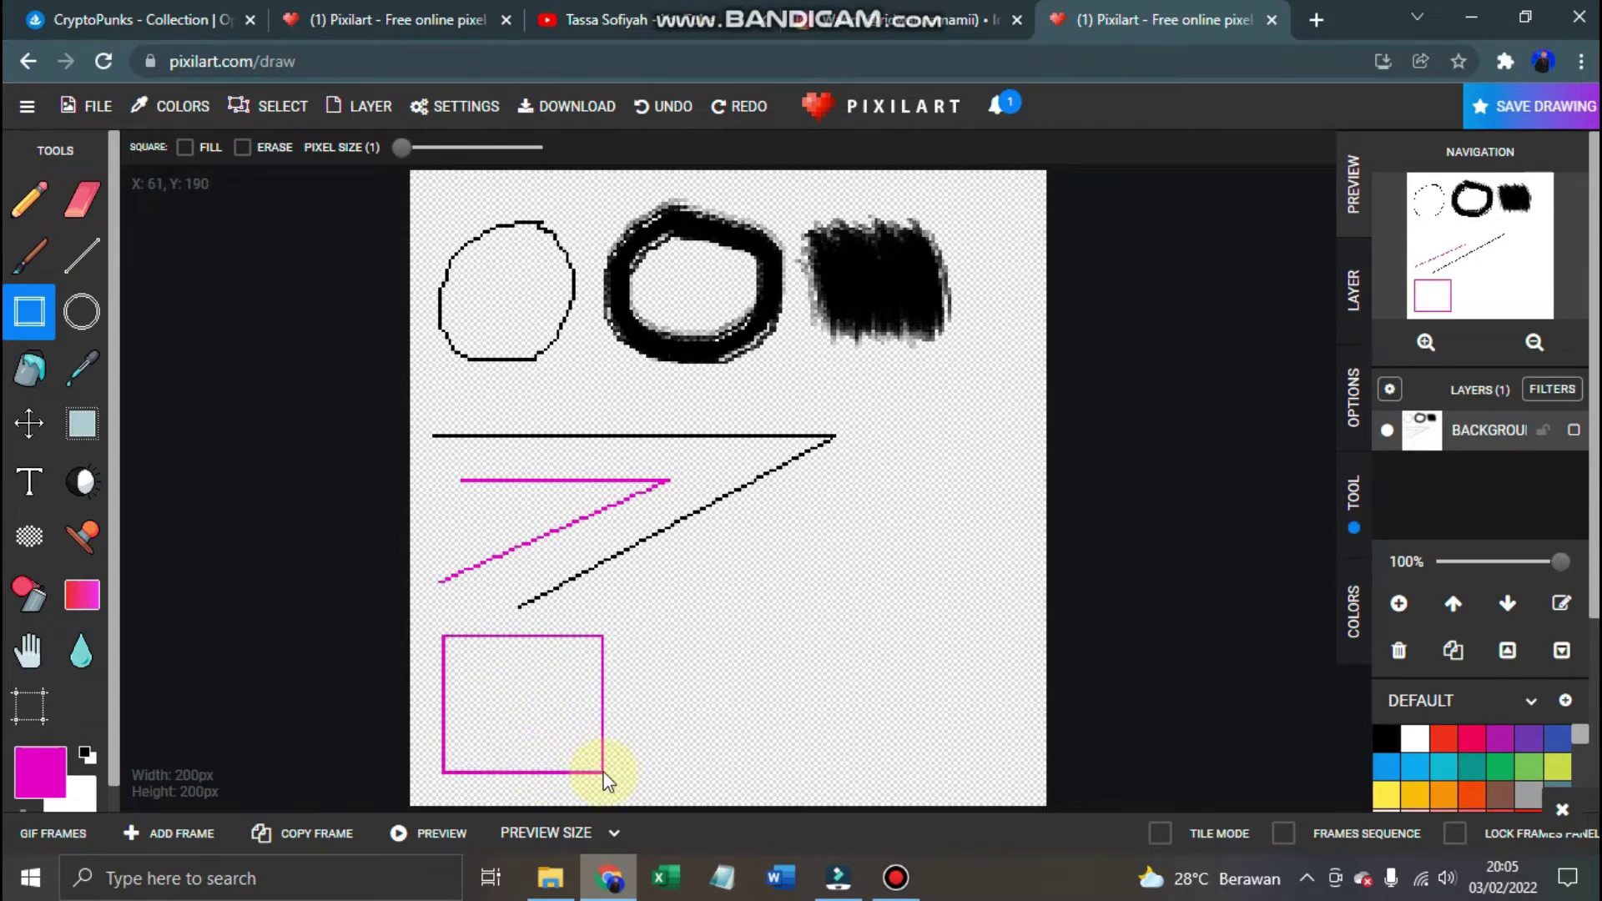
left_click(81, 312)
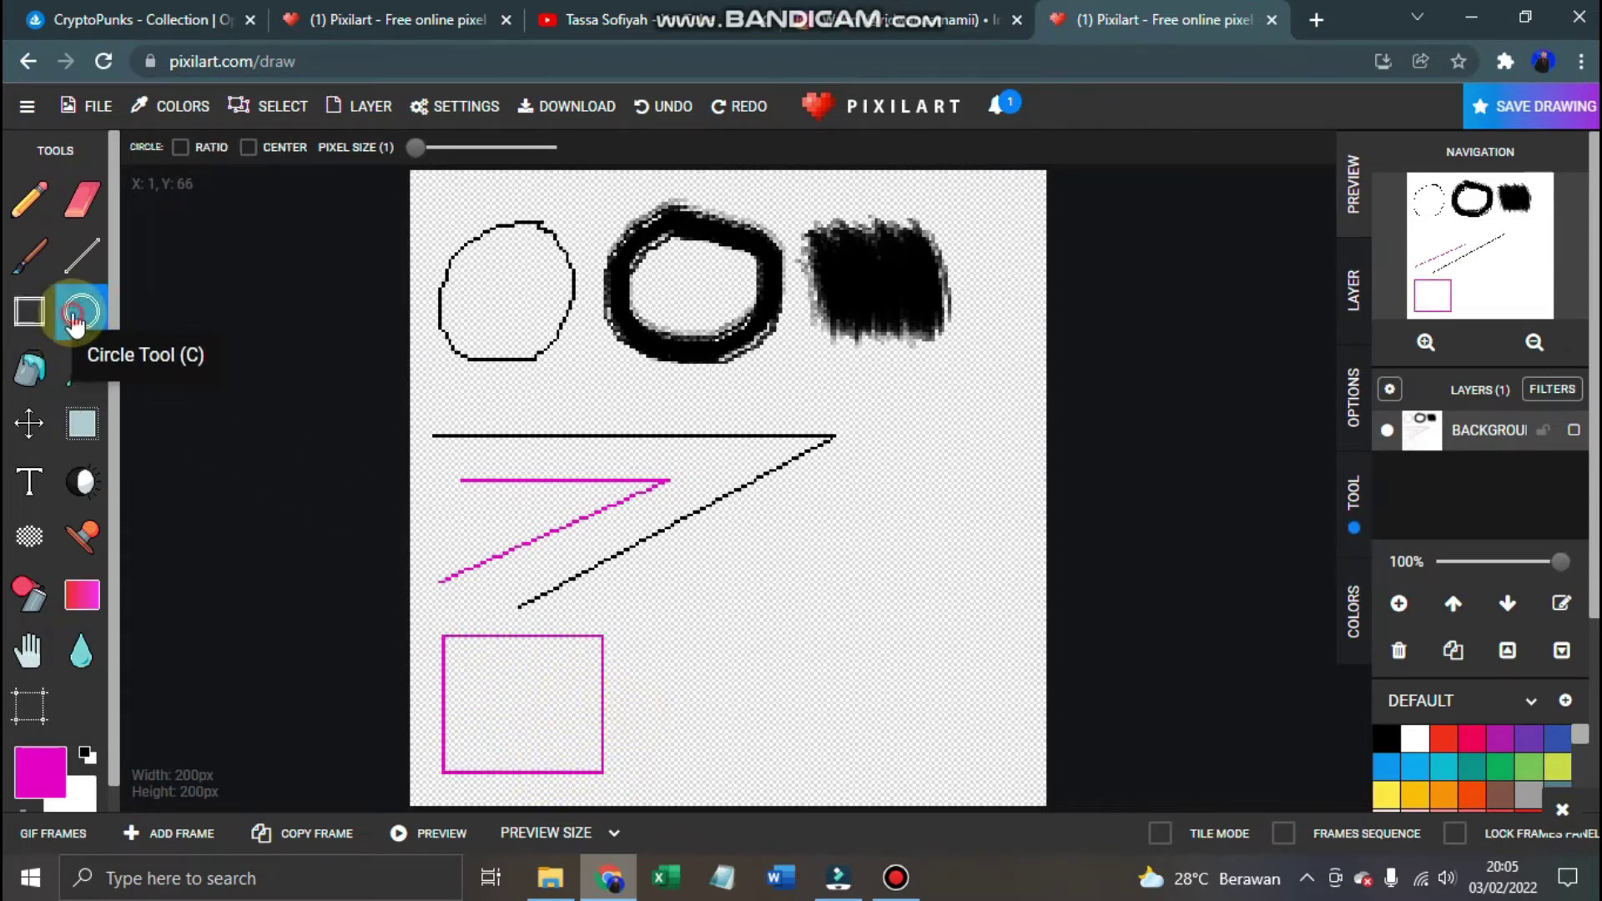
left_click_drag(865, 651, 983, 731)
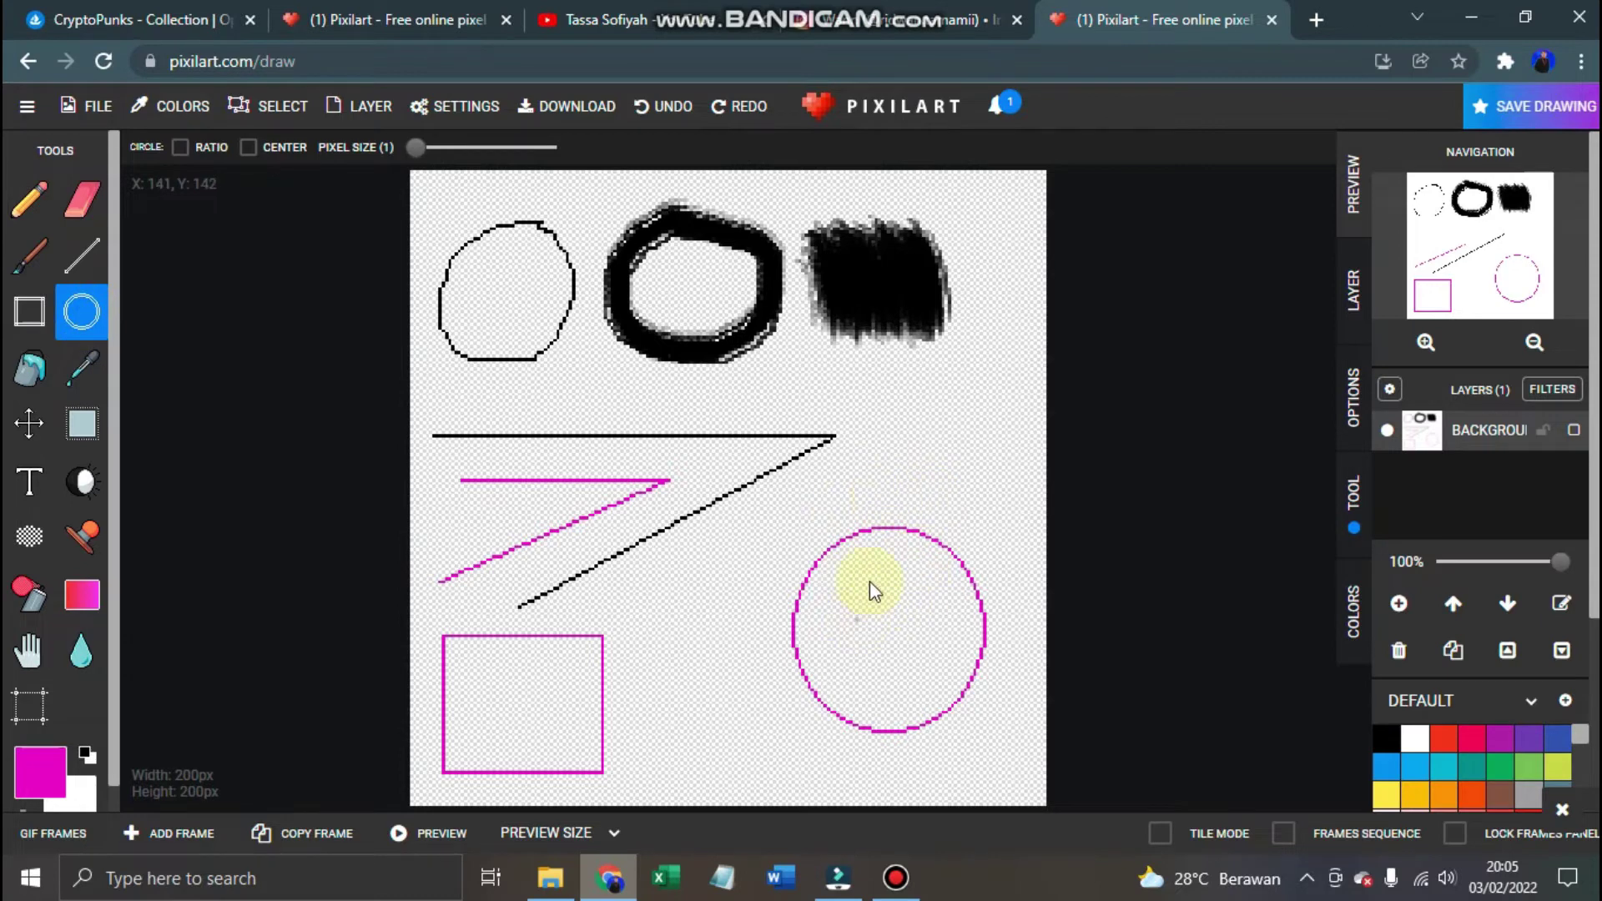
left_click(31, 369)
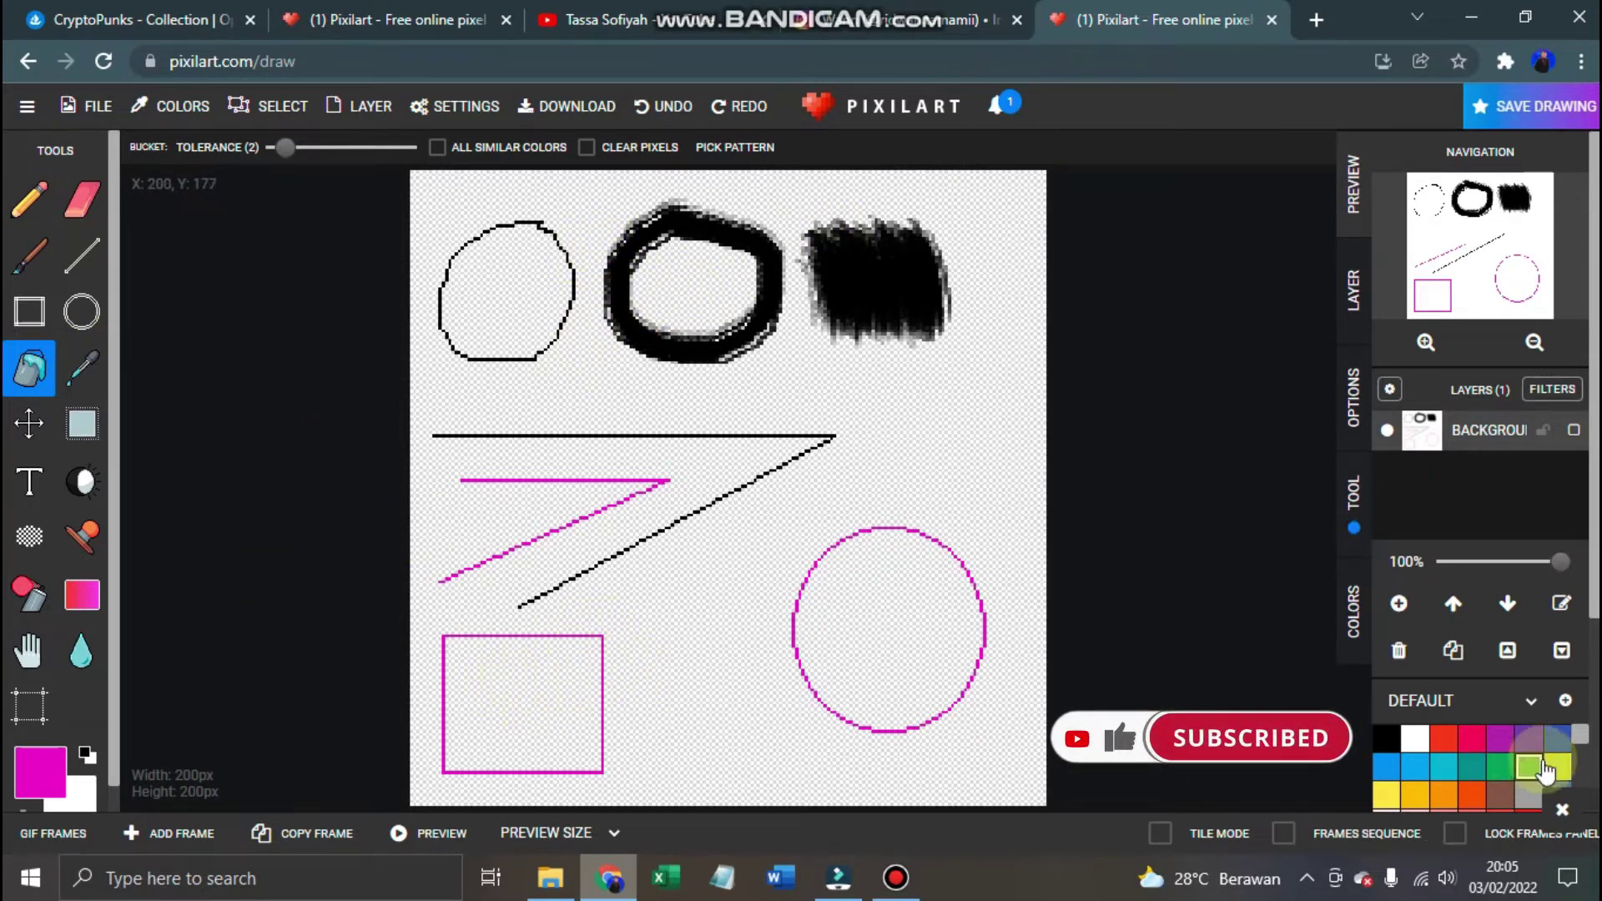
Bucket-fill the square with dark blue #1e3ac7 and the circle with yellow.
left_click(1557, 737)
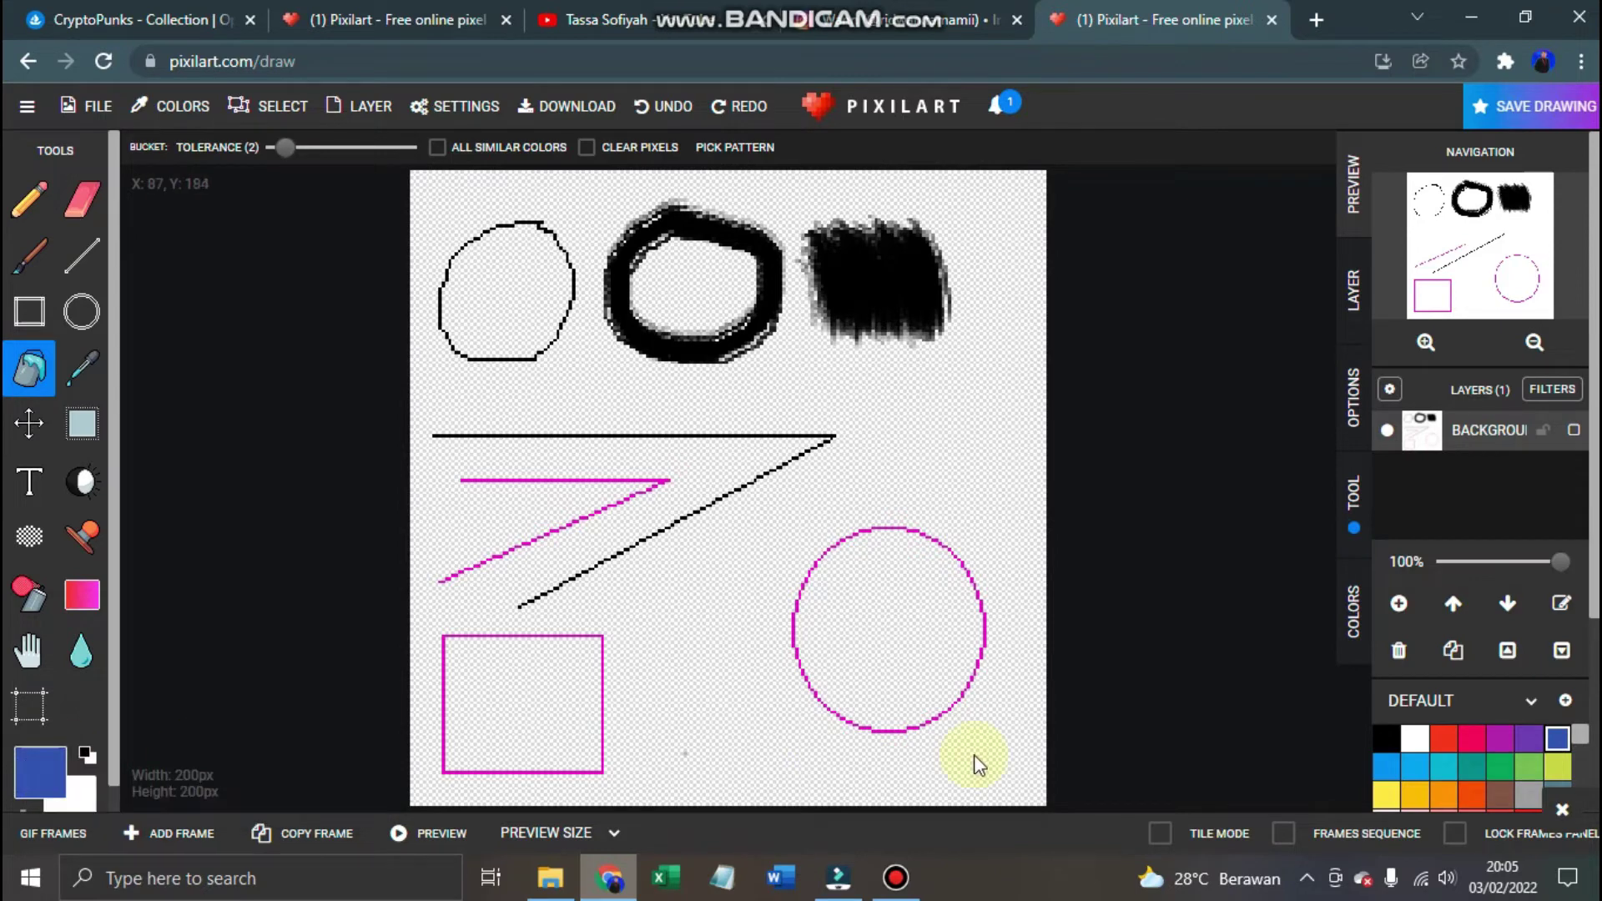
left_click(1558, 743)
left_click(46, 780)
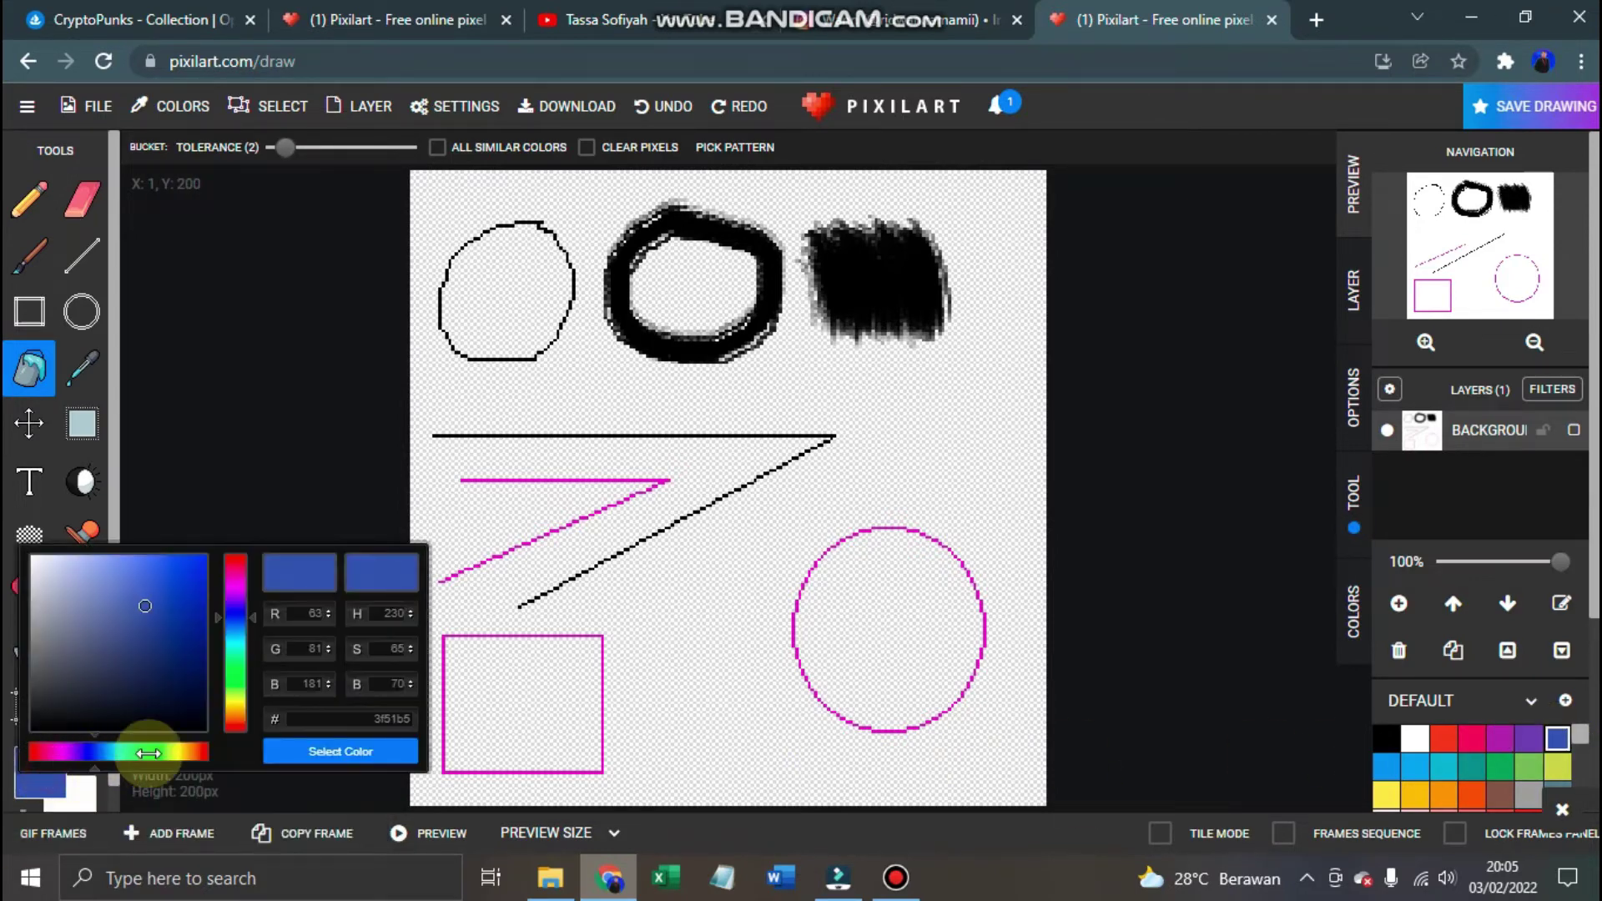
left_click_drag(148, 621, 180, 593)
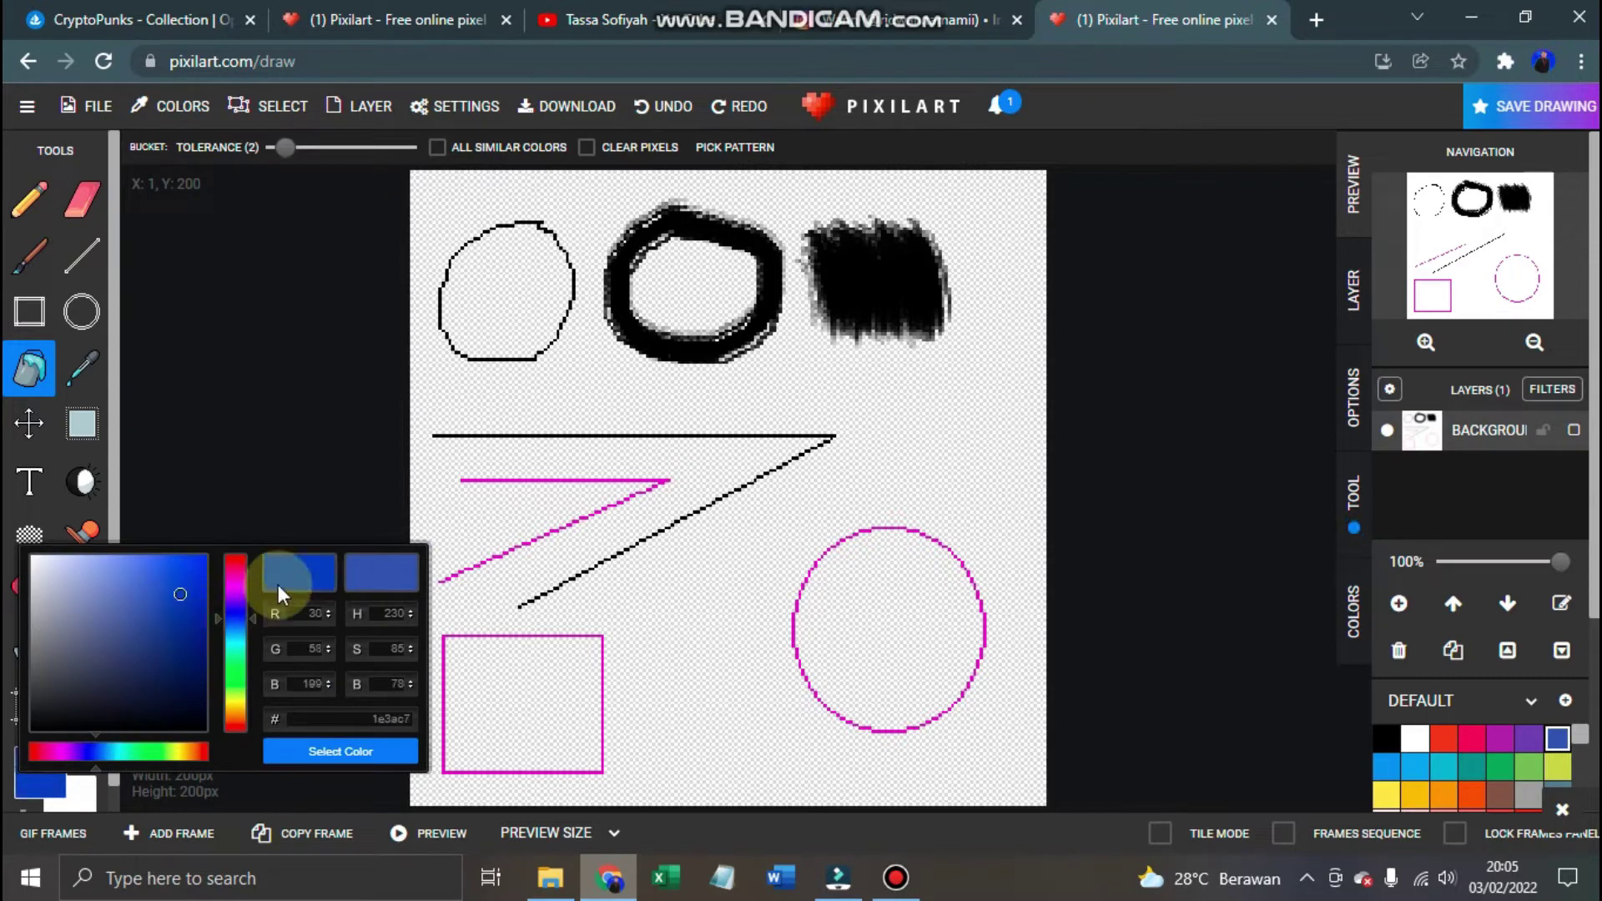
left_click(335, 738)
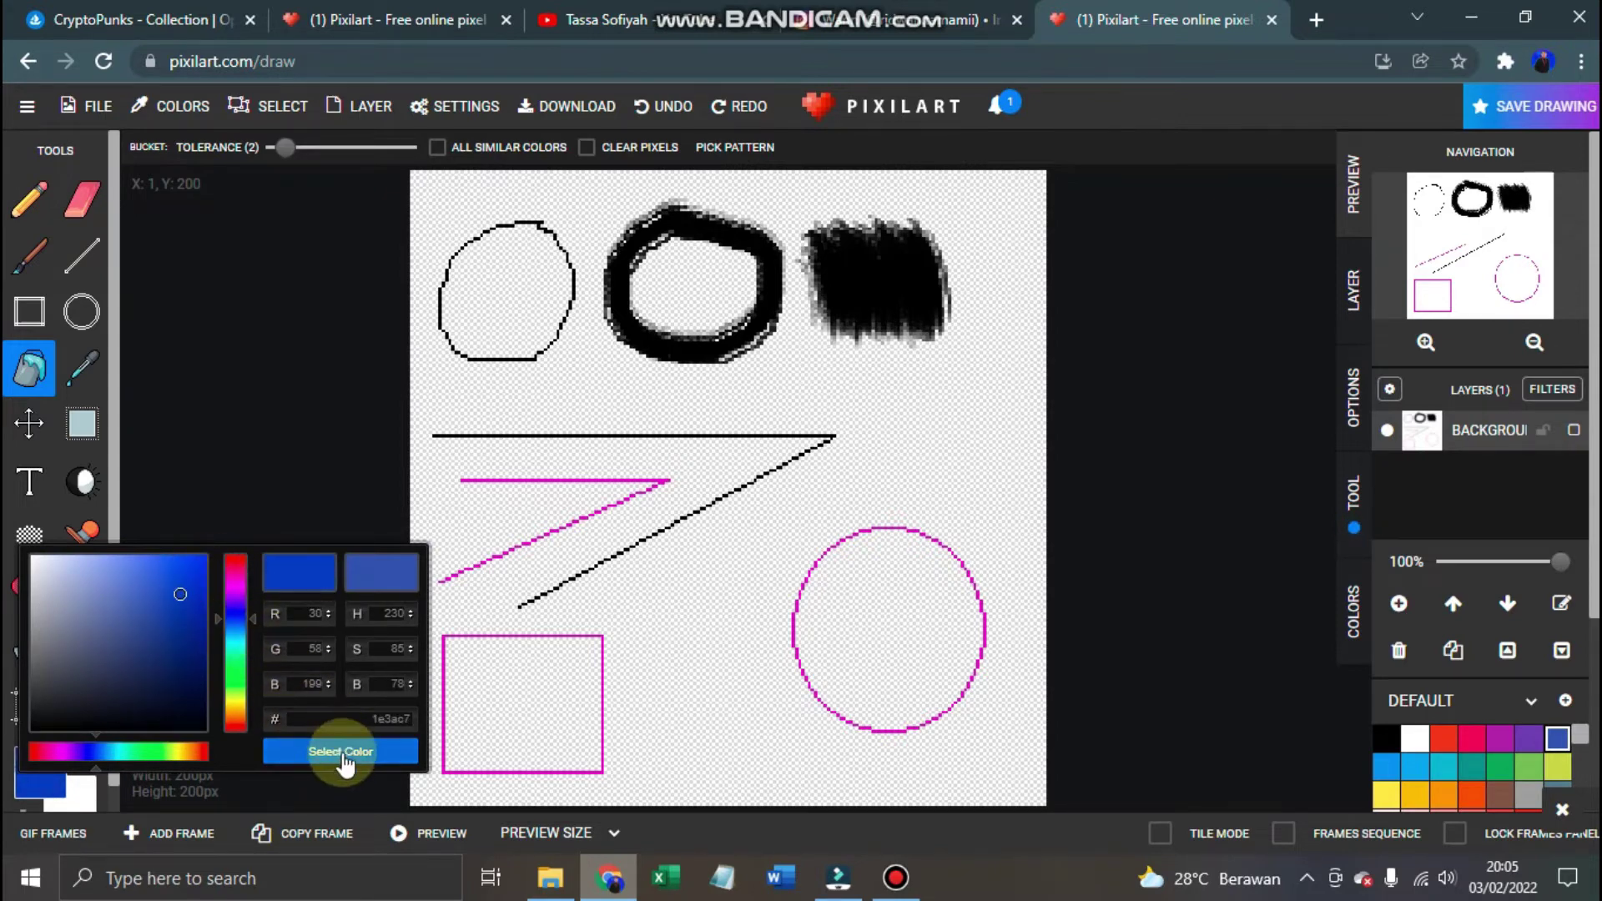
left_click(341, 749)
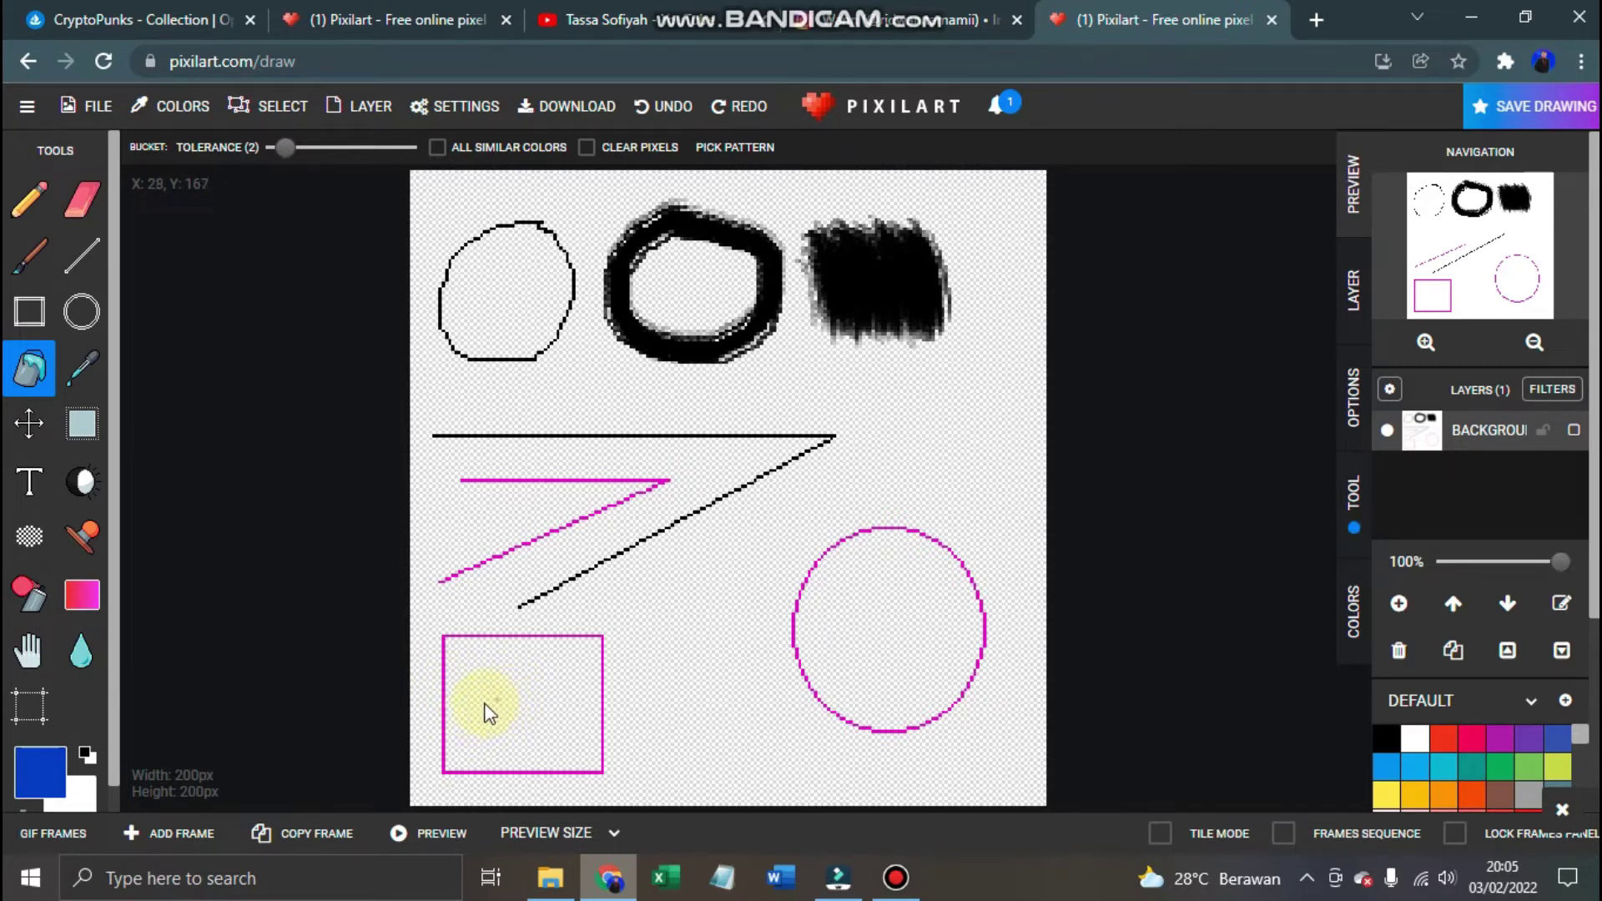
left_click(529, 683)
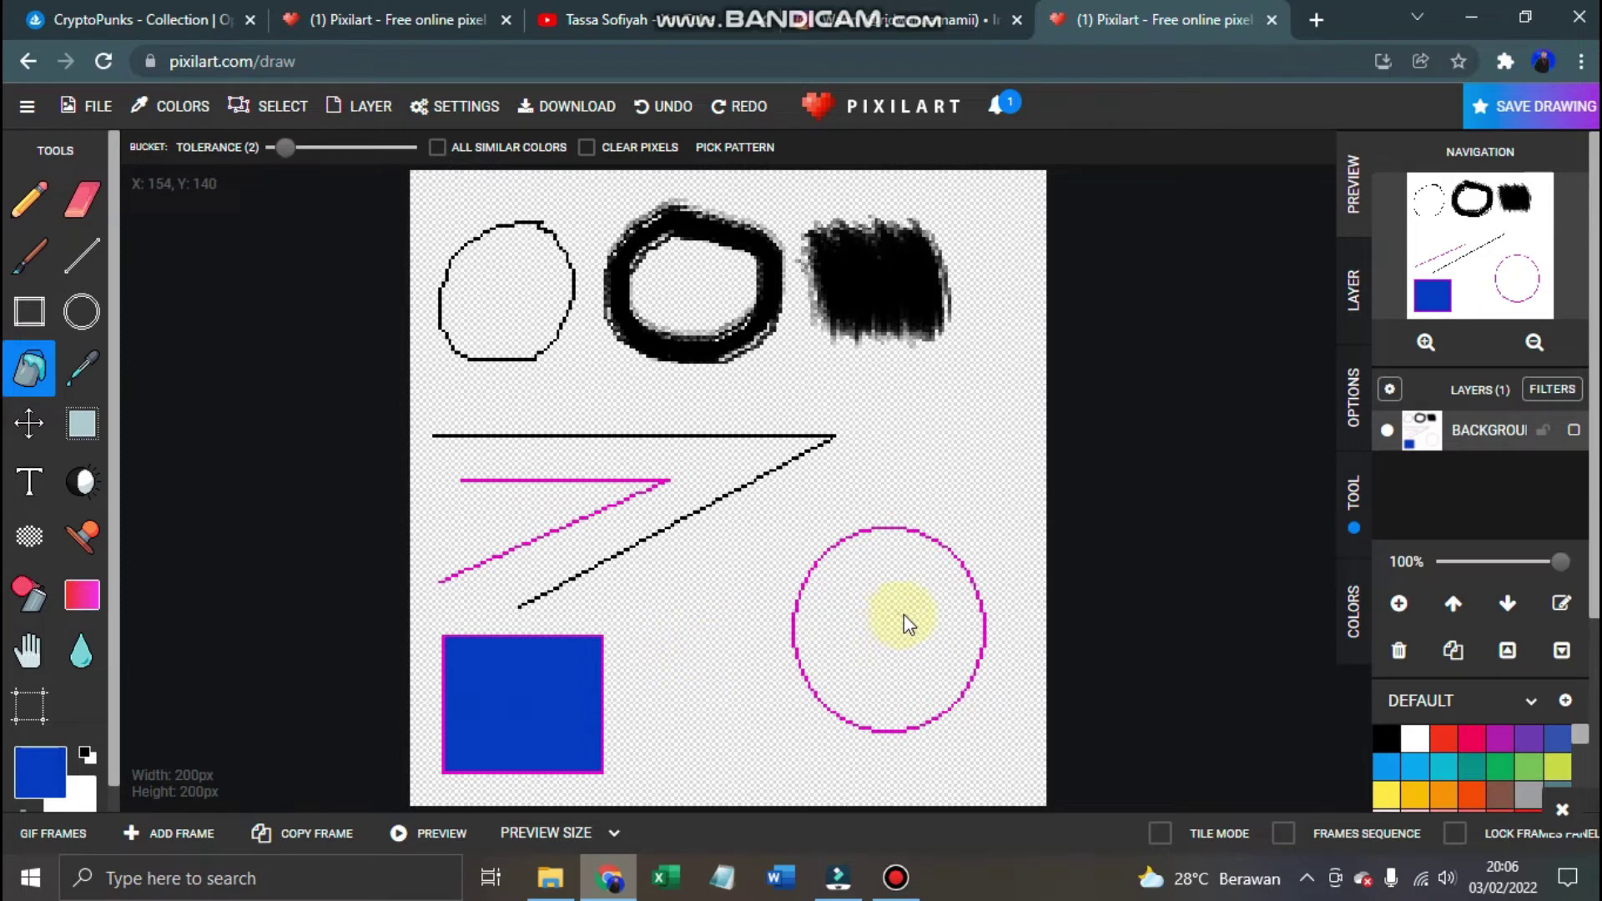
left_click(1387, 794)
left_click(895, 638)
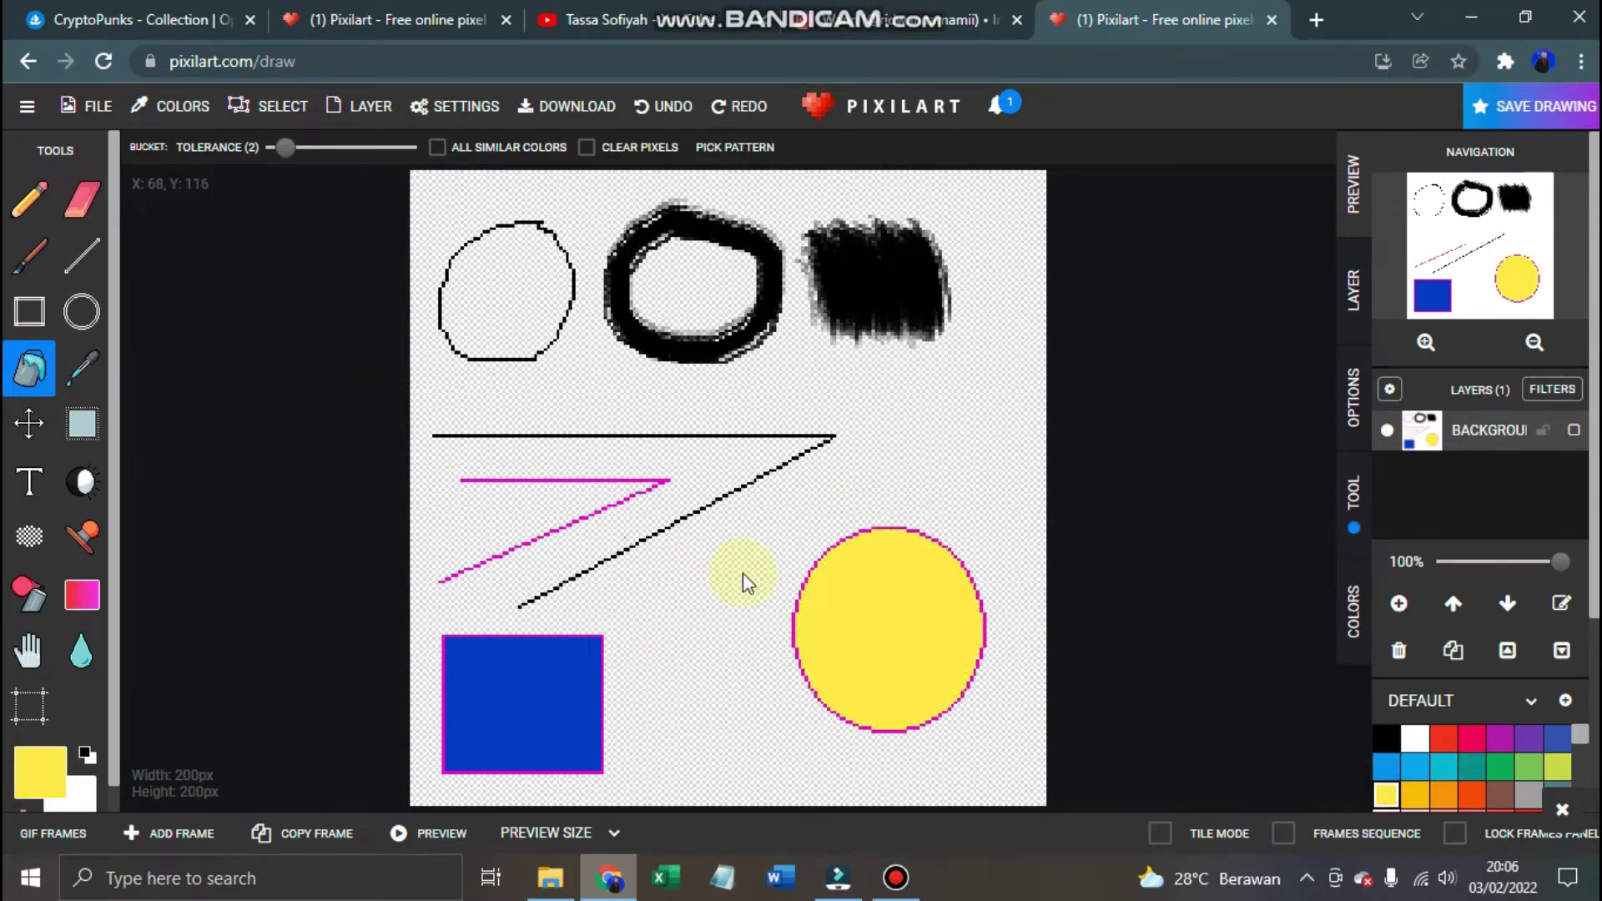
Shift the drawing, then move the yellow circle up-left and shrink it to a 35×36 dot.
left_click(29, 423)
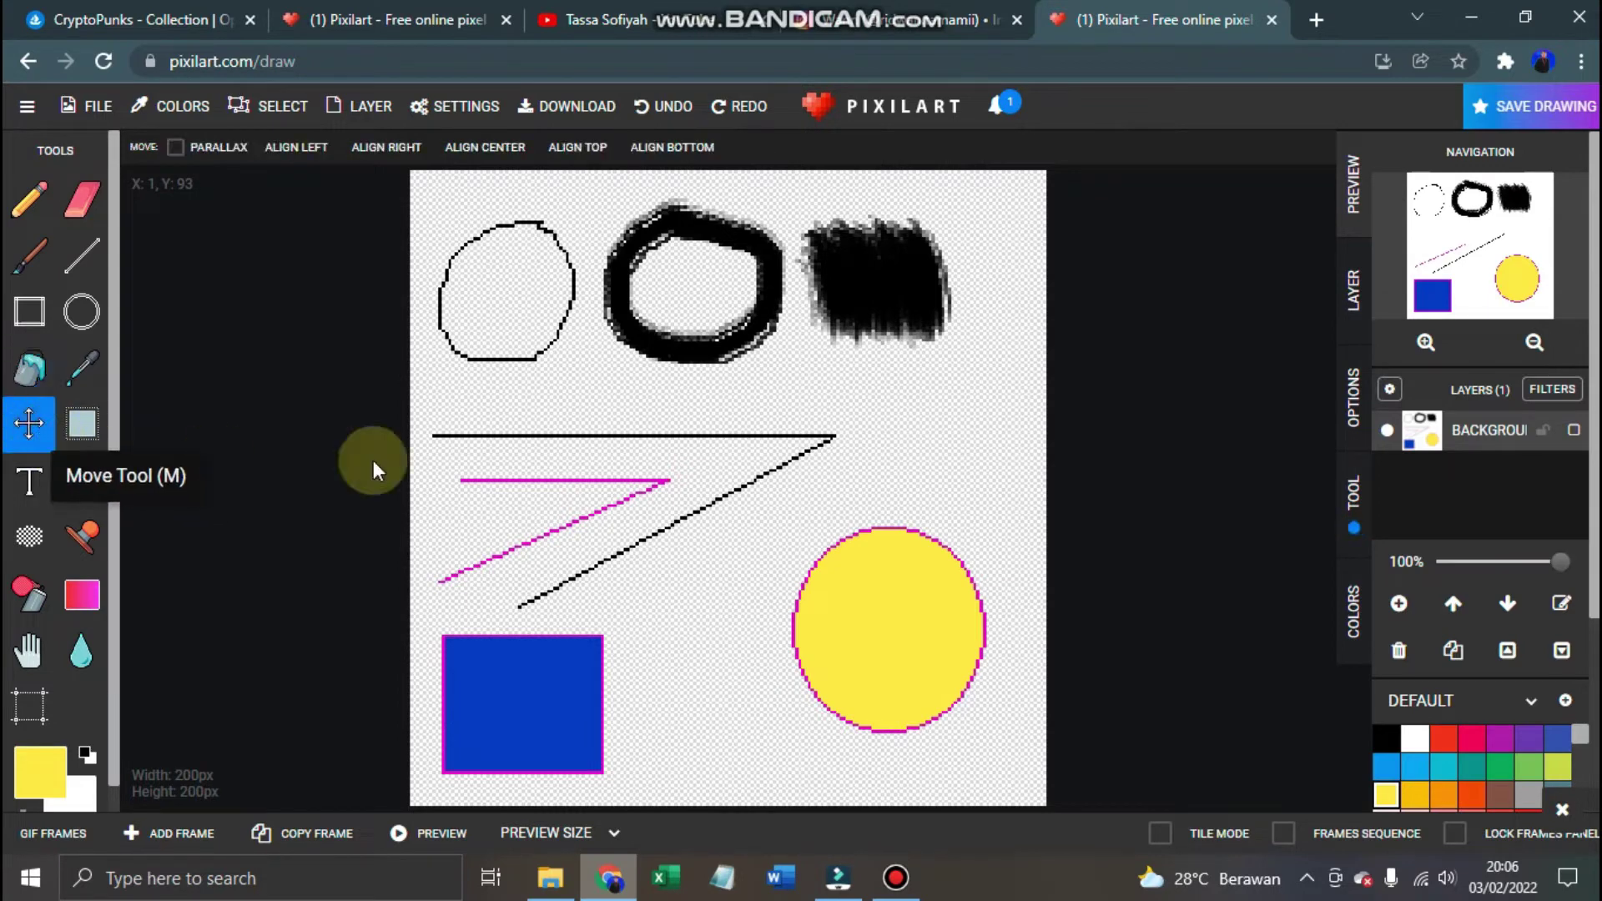
mouse_move(537, 304)
left_mouse_down()
mouse_move(494, 278)
mouse_move(497, 302)
left_mouse_up()
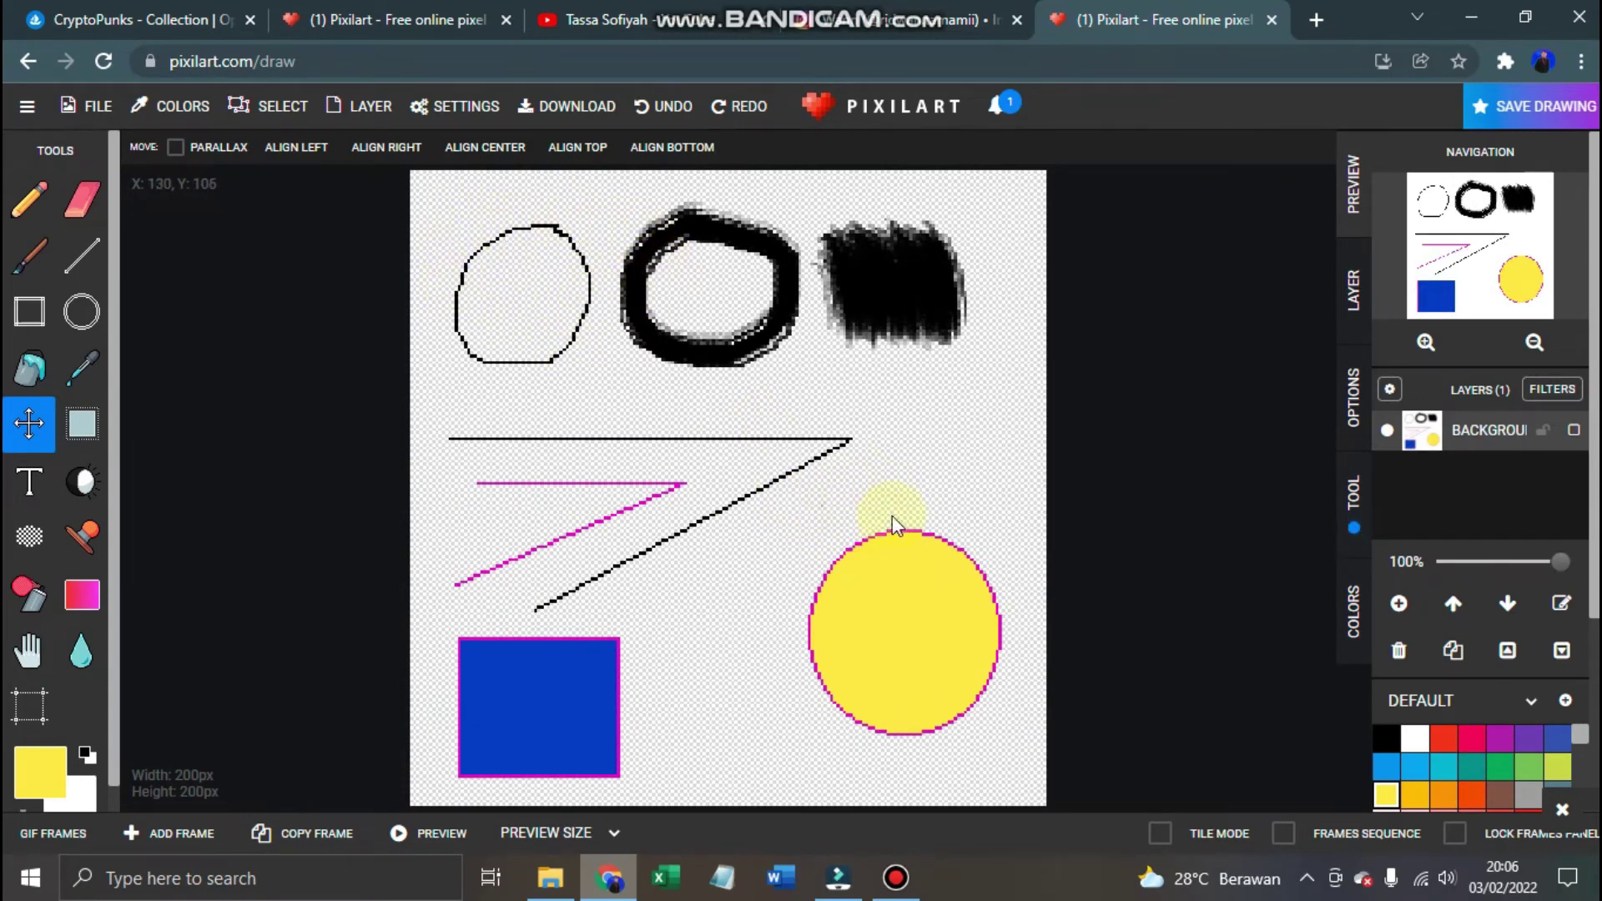
left_click(82, 423)
left_click_drag(810, 515, 1035, 756)
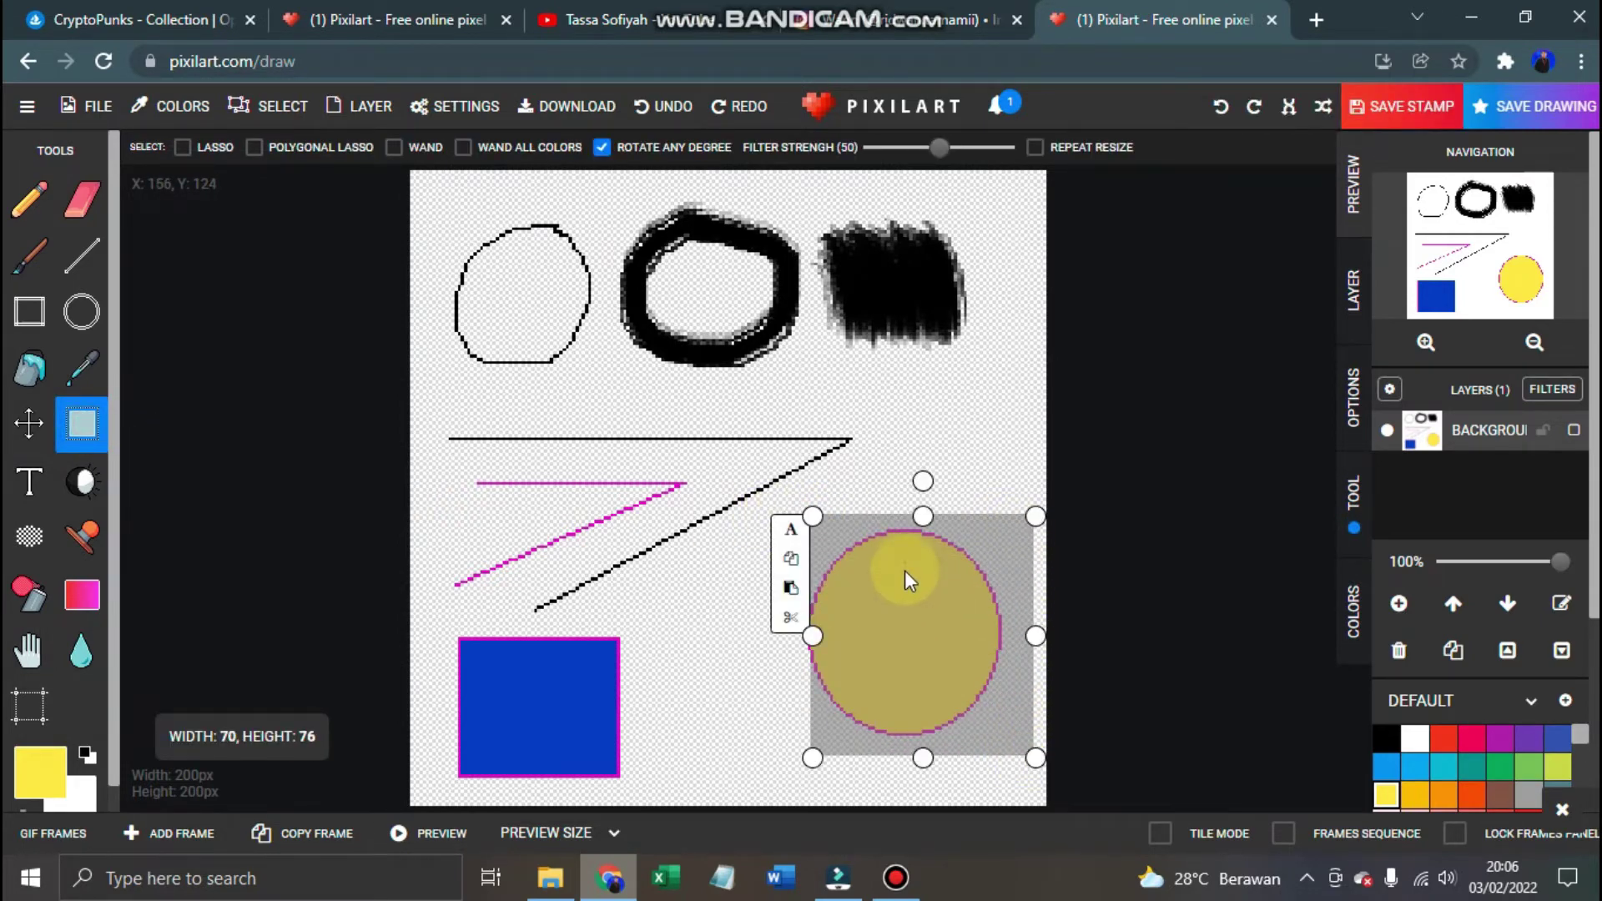
mouse_move(951, 638)
left_mouse_down()
mouse_move(643, 432)
mouse_move(835, 509)
left_mouse_up()
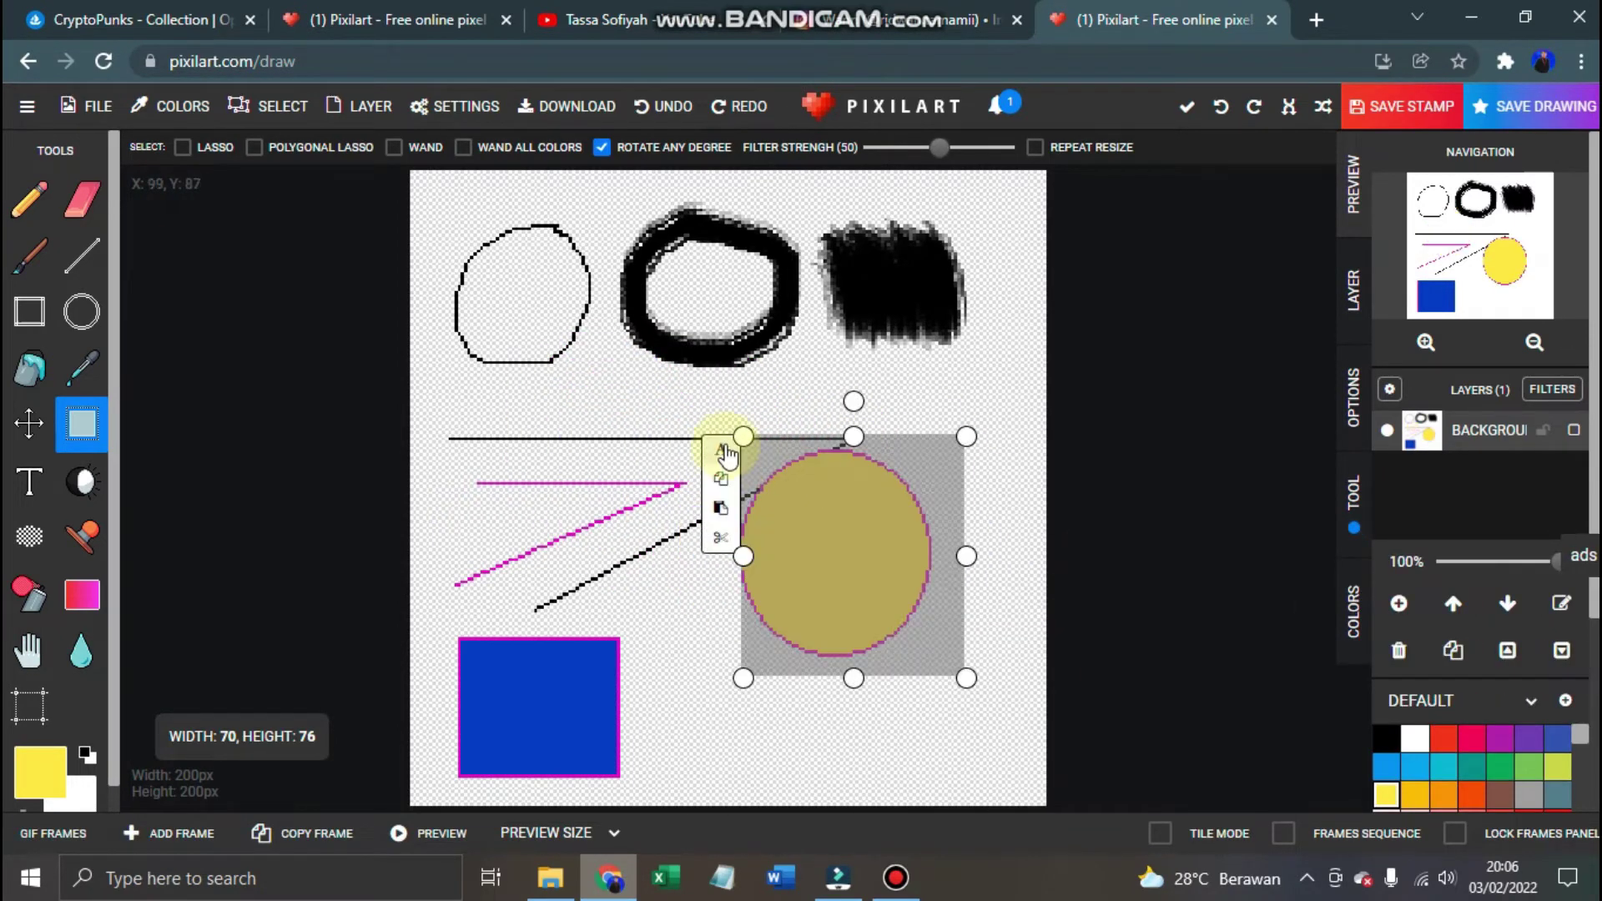
mouse_move(742, 437)
left_mouse_down()
mouse_move(524, 307)
mouse_move(742, 435)
left_mouse_up()
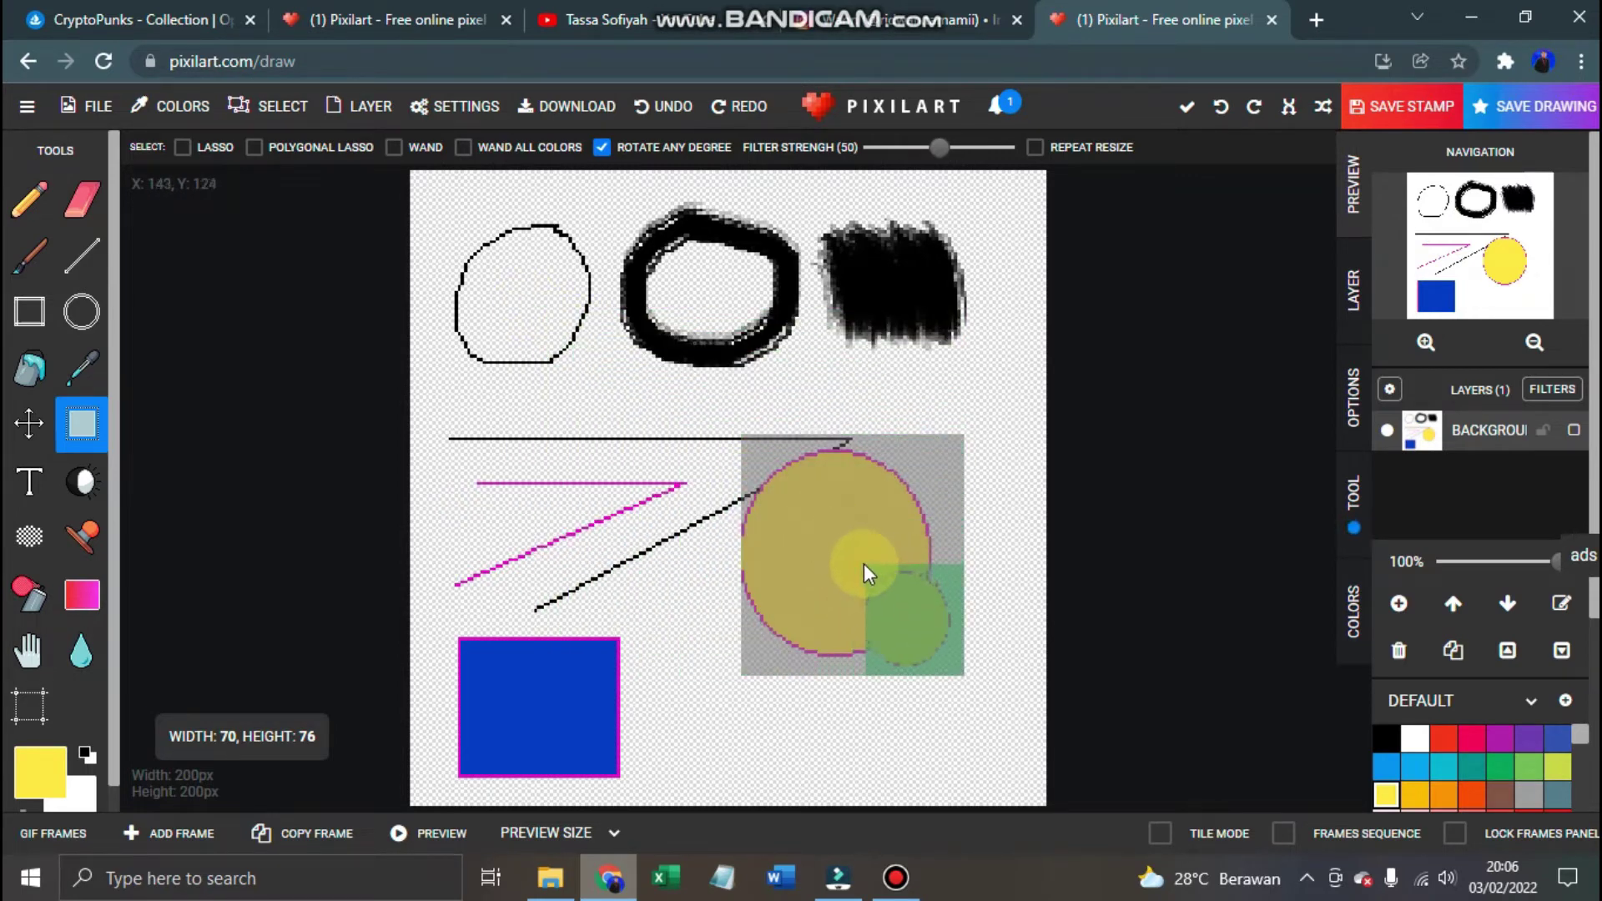
left_click(864, 564)
left_click(774, 631)
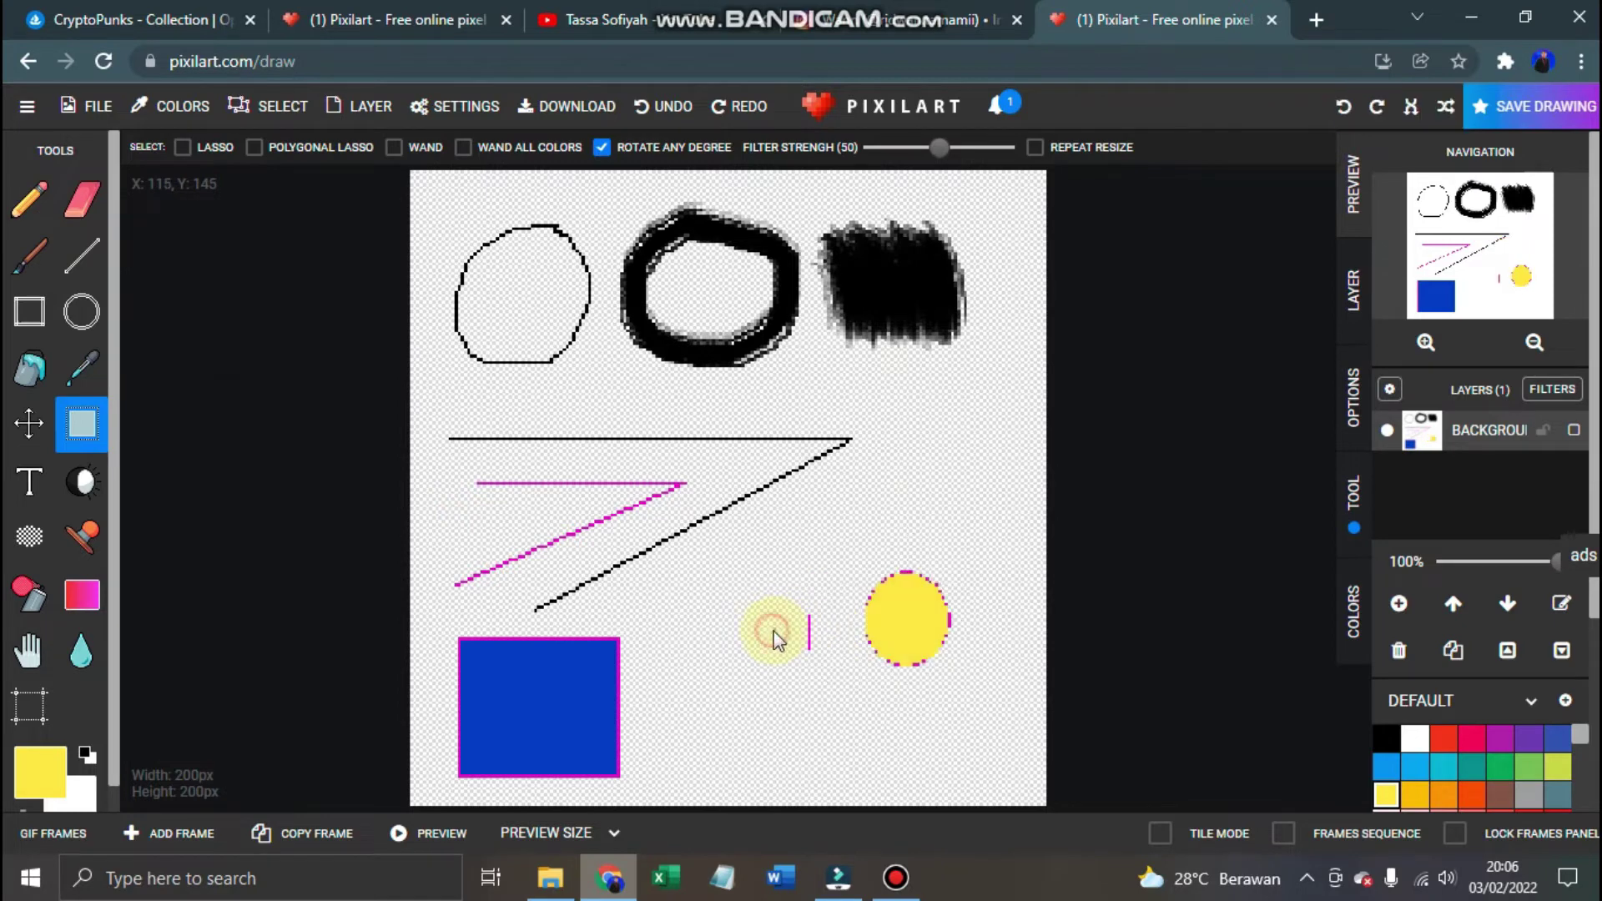
Add the test text 'DSADAS' in yellow and a second text in dark purple.
left_click(30, 481)
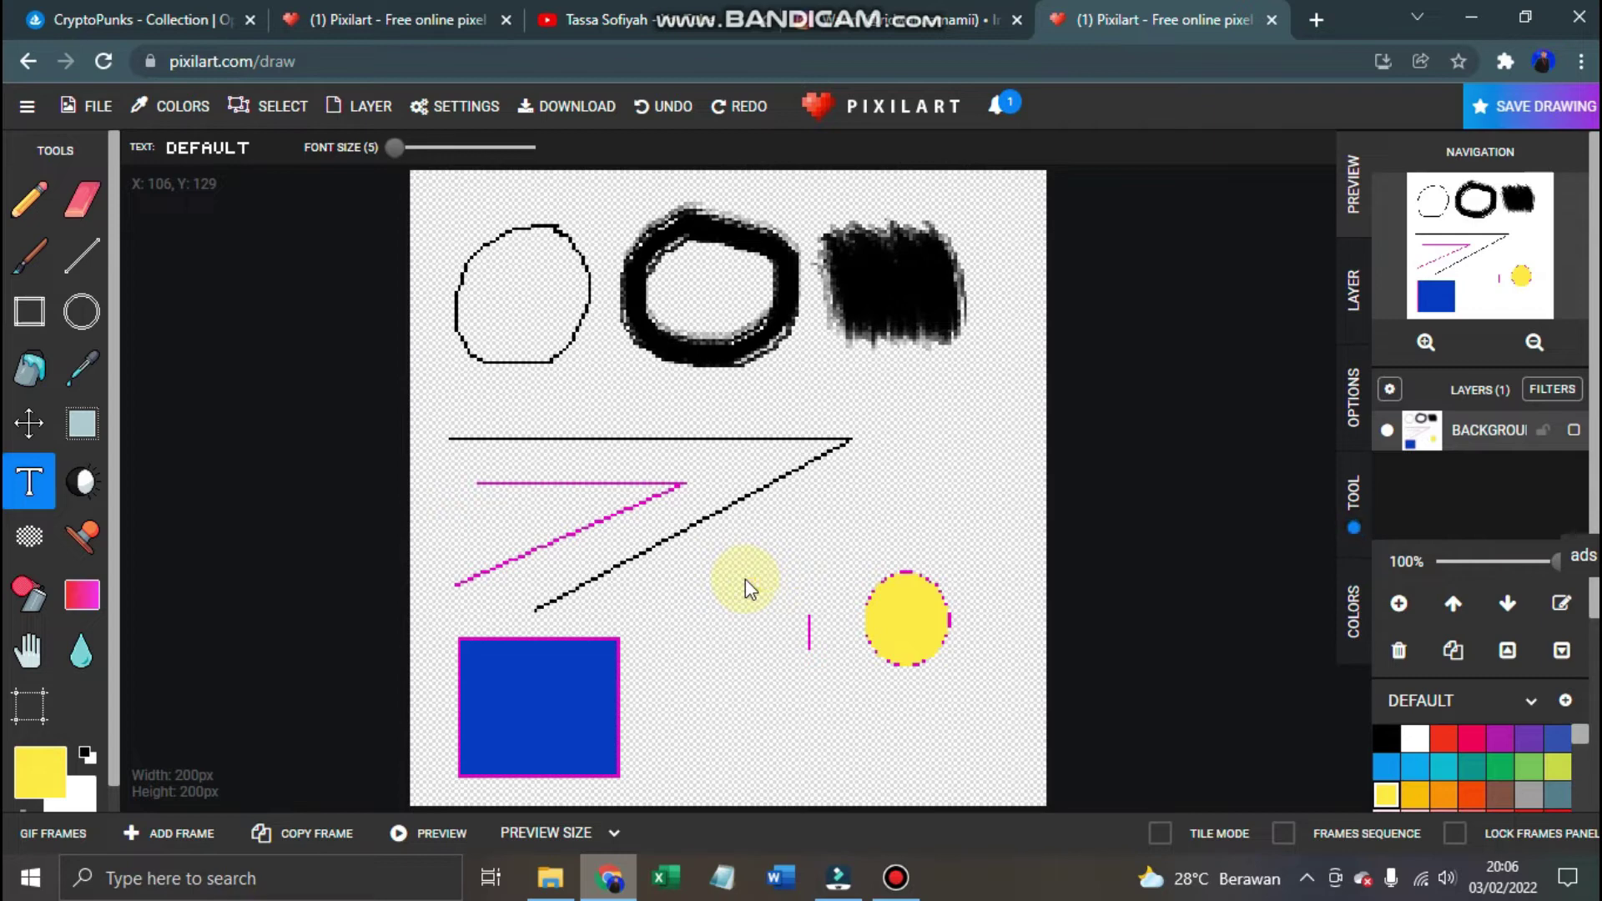
type("DSADAS")
left_click(39, 772)
left_click(200, 689)
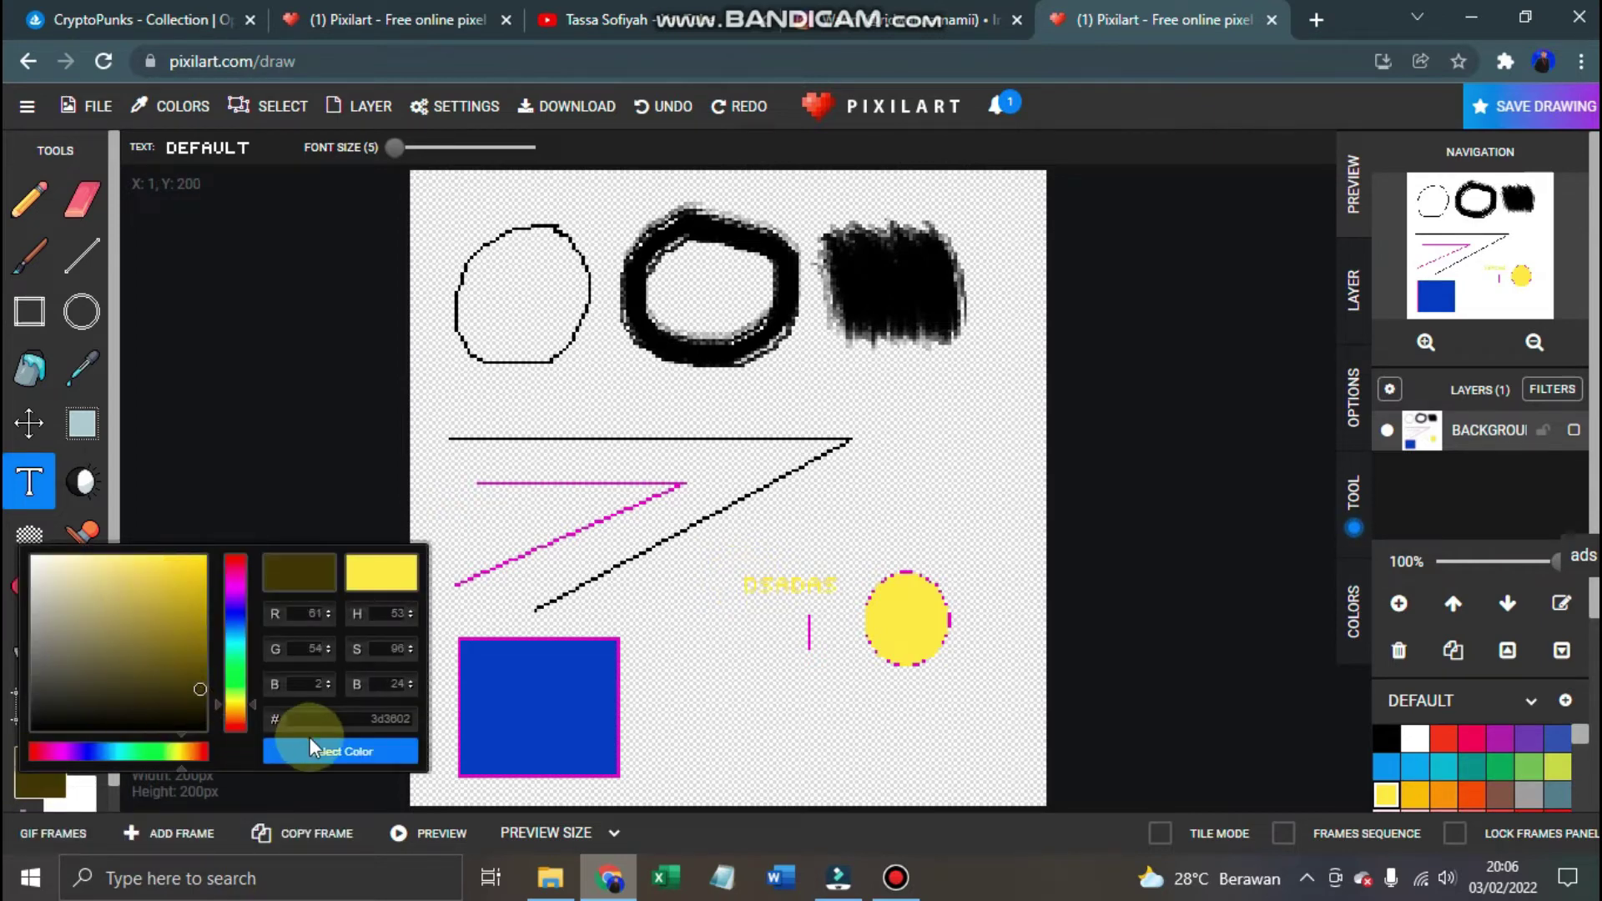
left_click(236, 580)
left_click(340, 751)
left_click(848, 475)
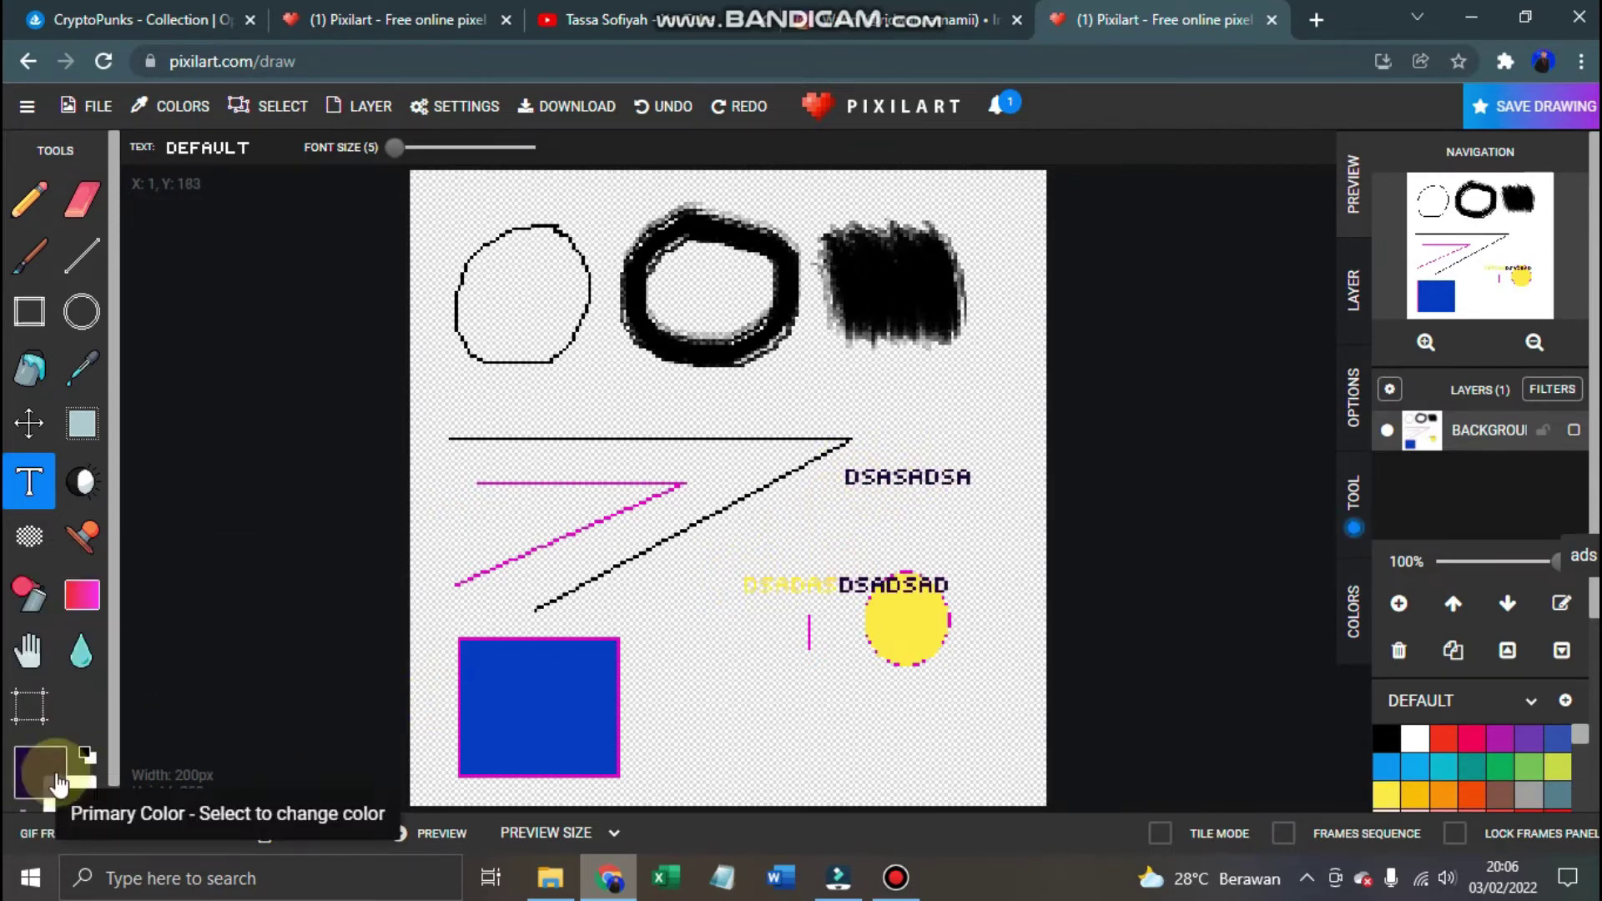
Spray a dark purple speckle on the diagonal line and try the blur and pan tools.
scroll(34, 601, "down", 1)
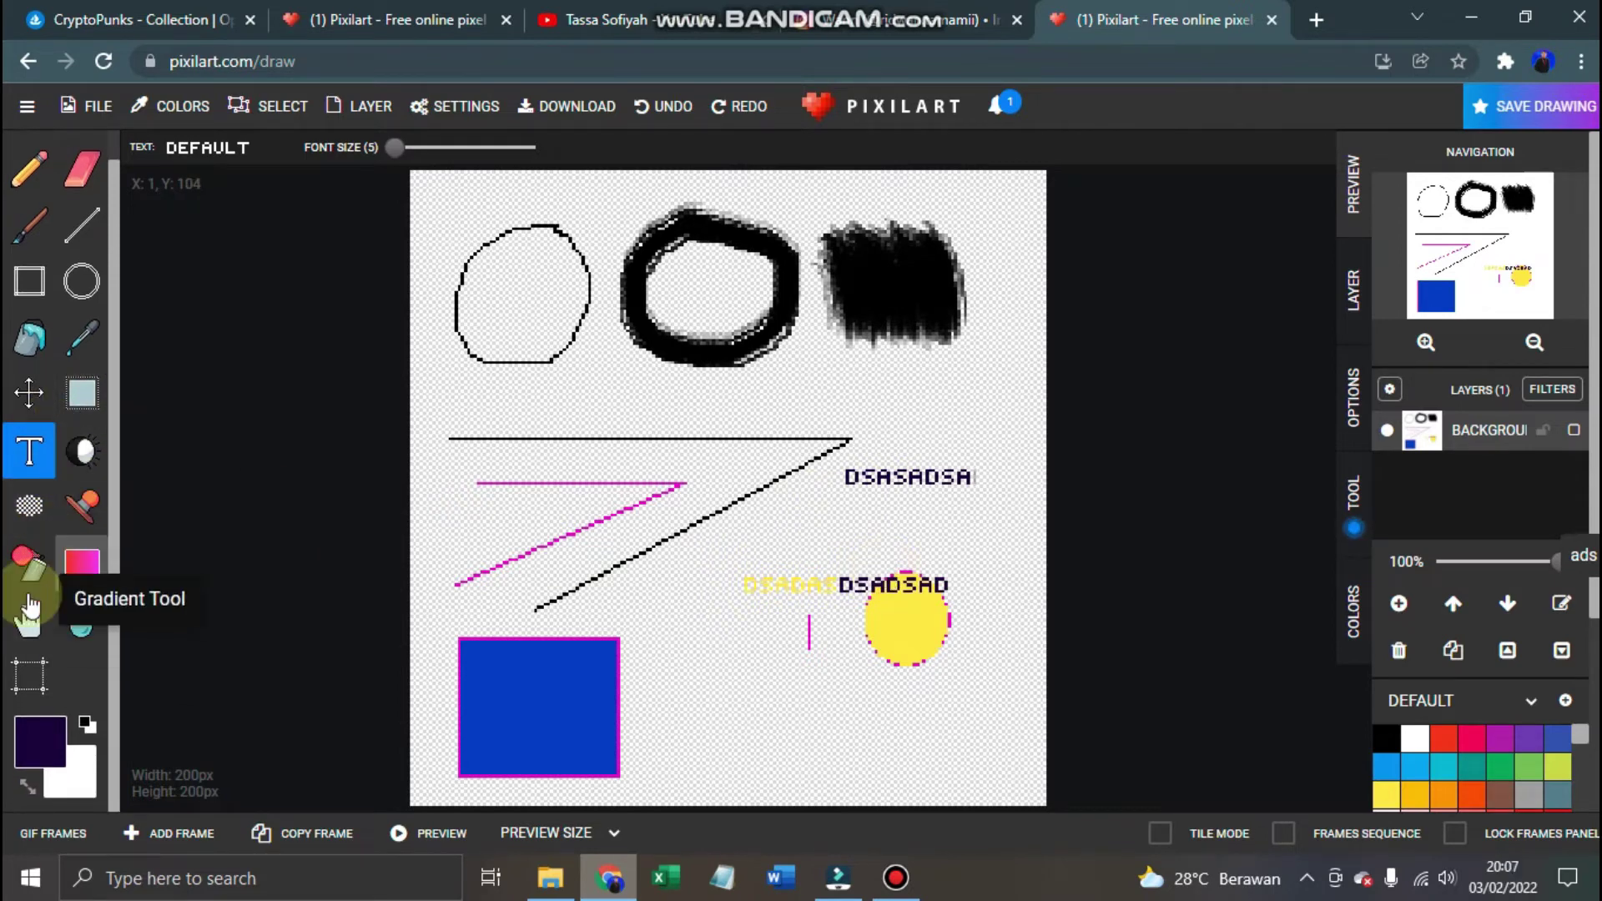
left_click(29, 563)
left_click(787, 493)
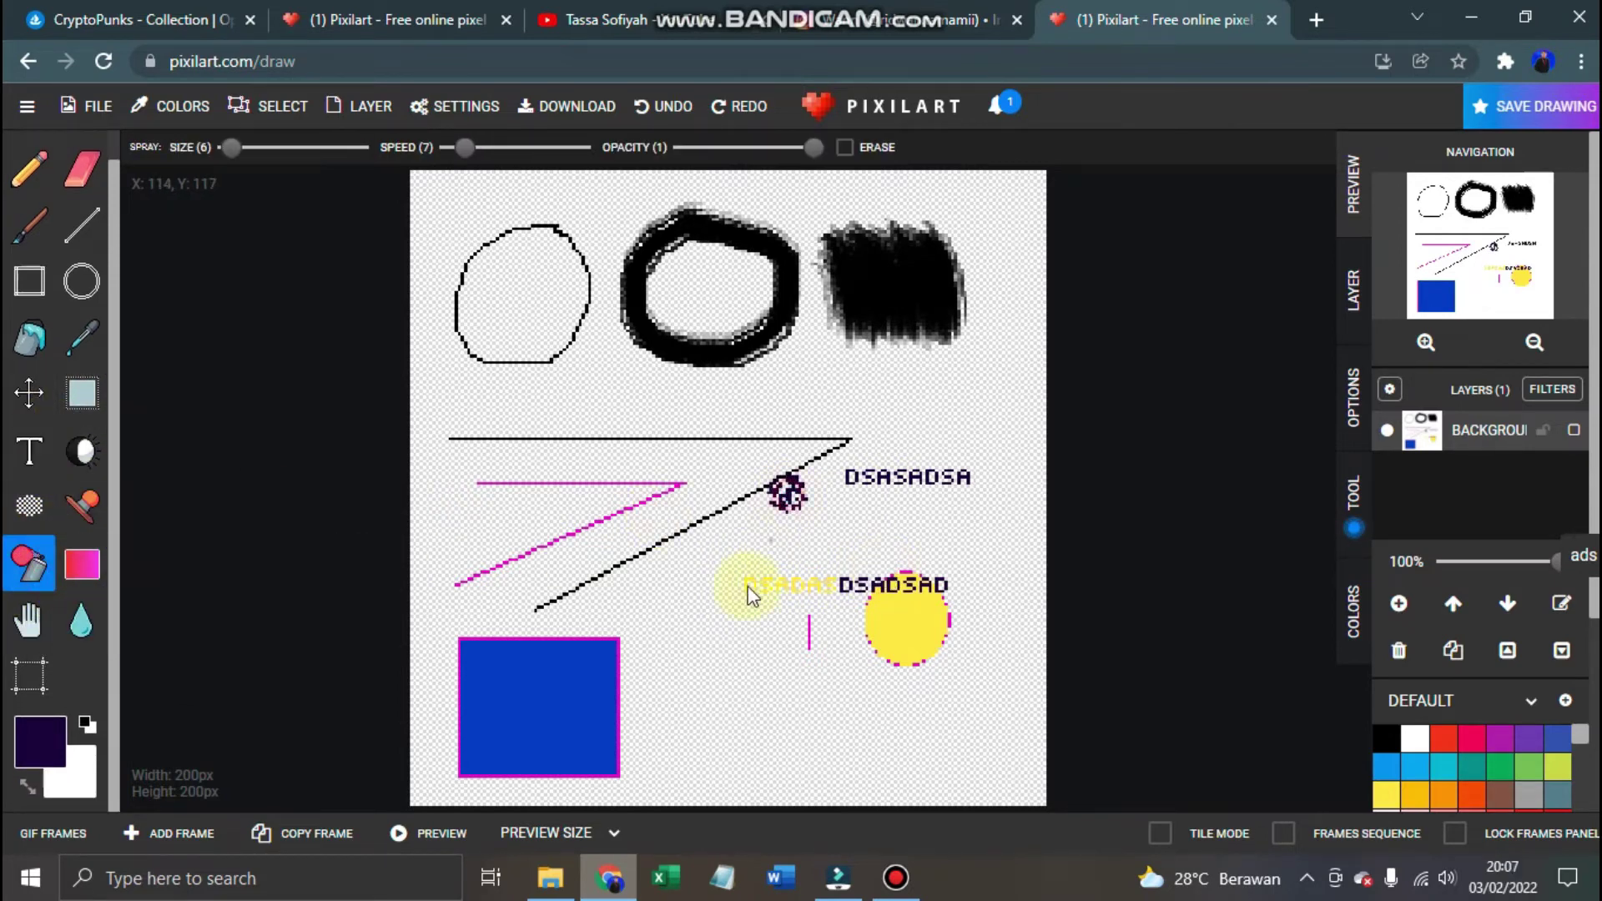
left_click(80, 622)
left_click(28, 619)
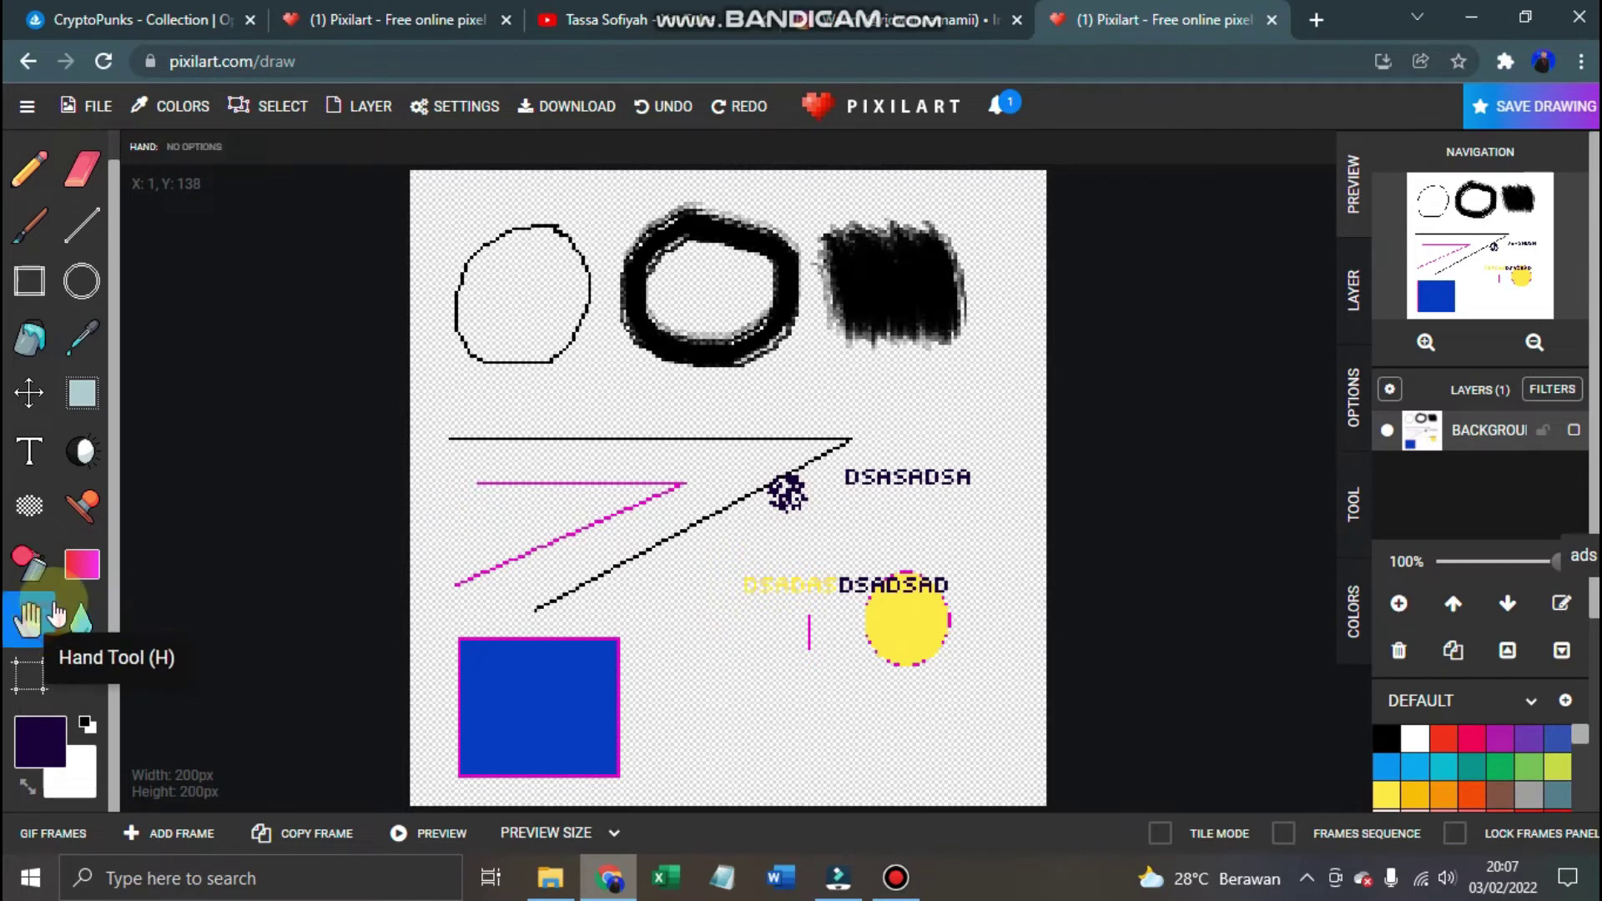
left_click(82, 567)
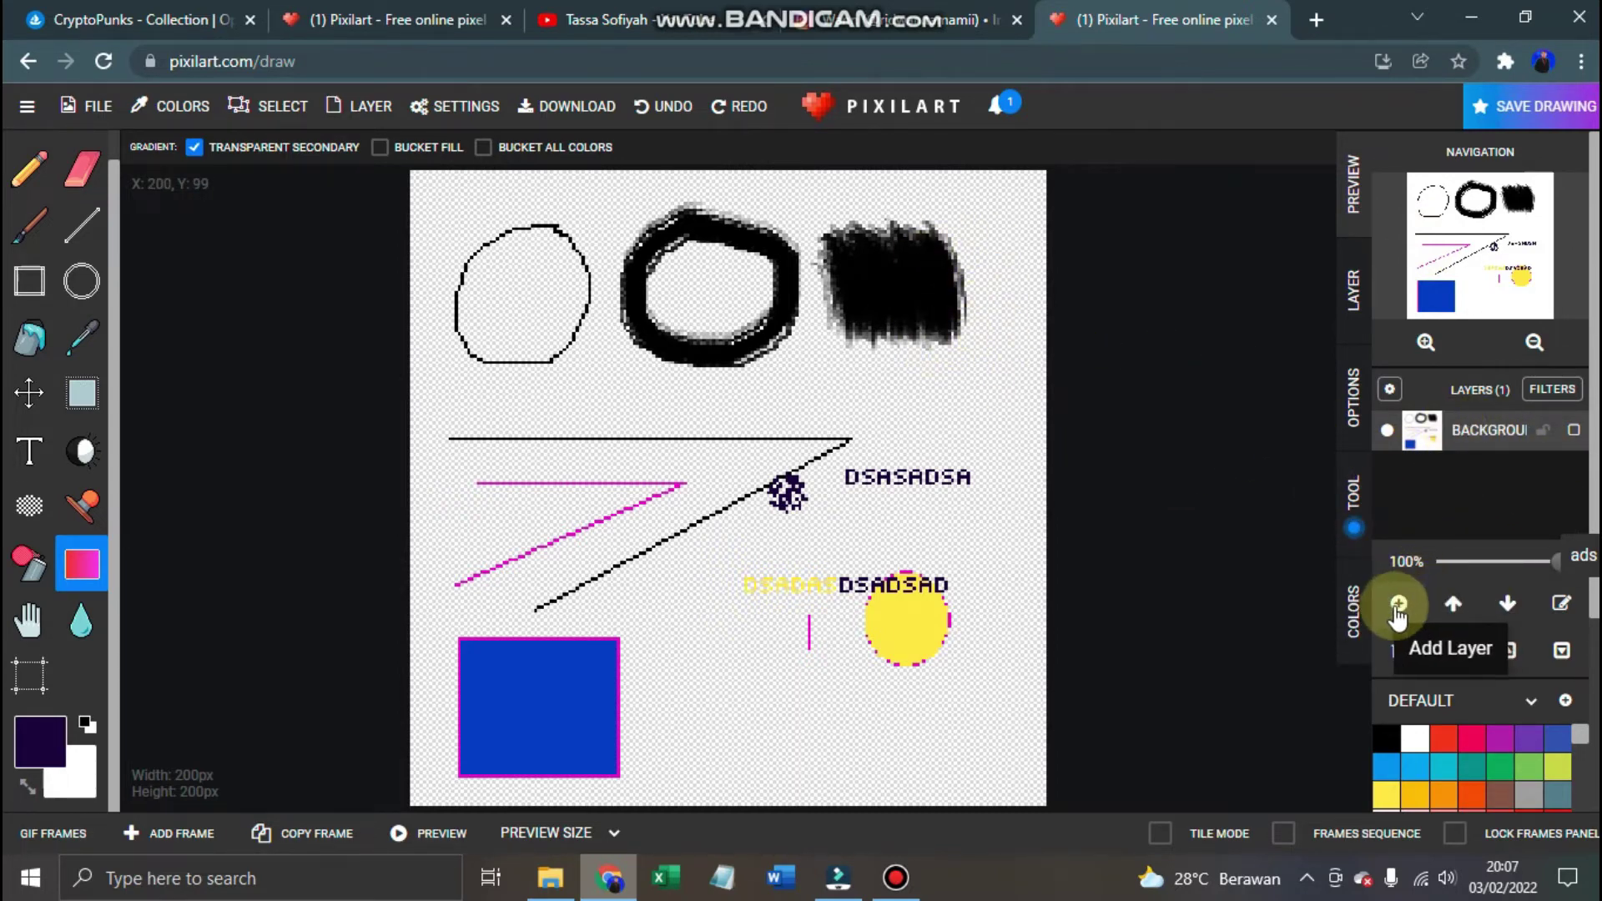
Add a new layer and cover the canvas with a dark purple bucket-filled rectangle.
left_click(1398, 604)
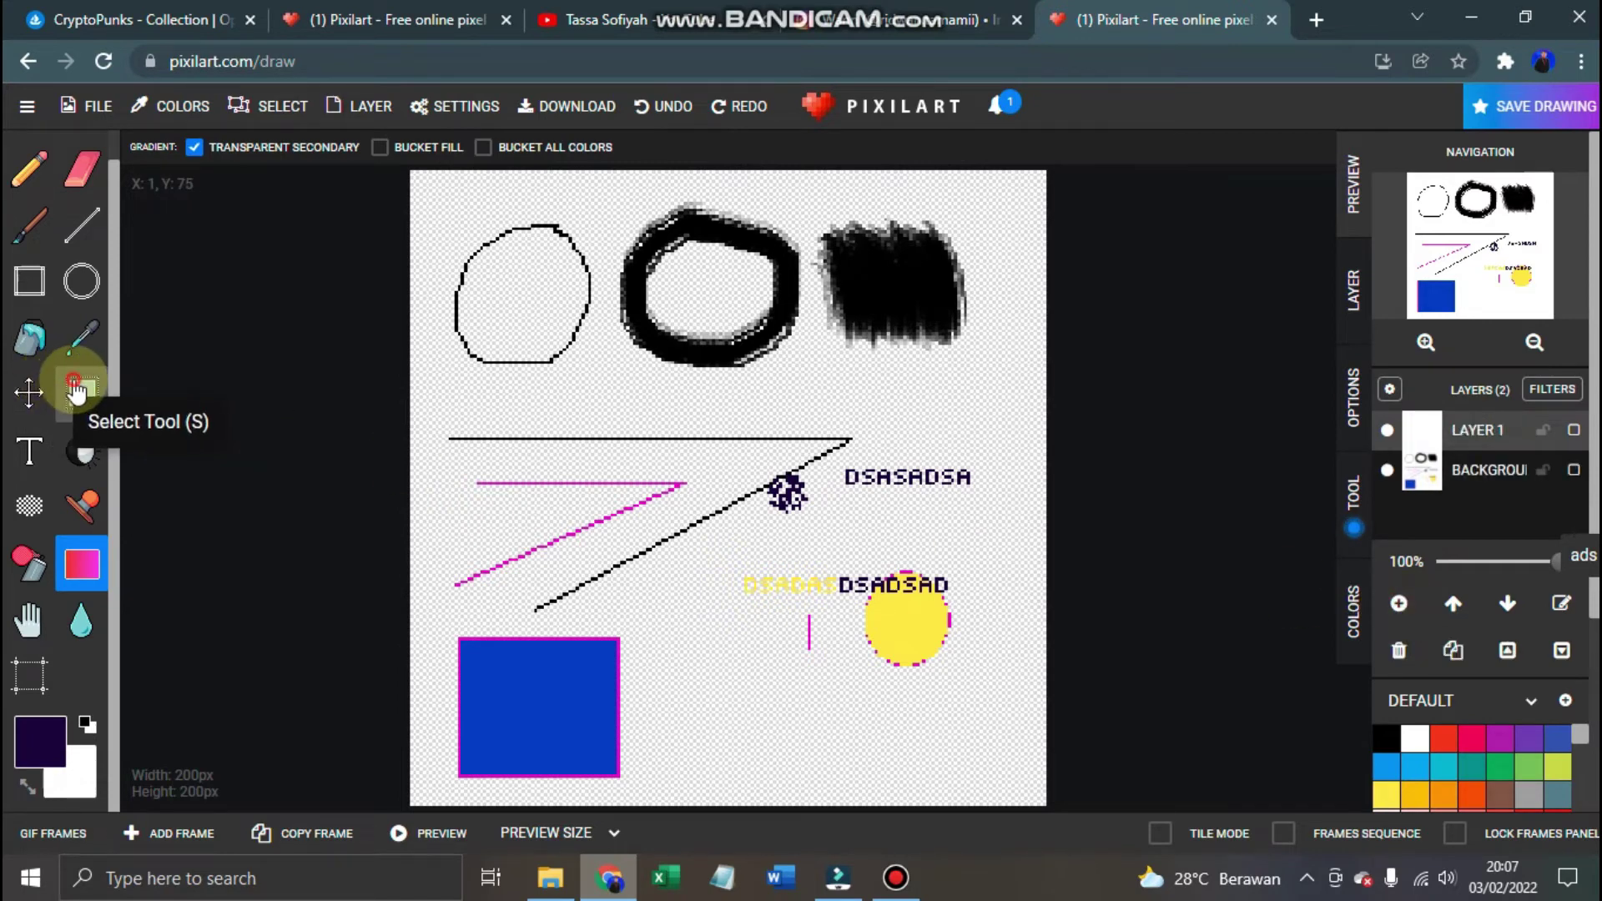
left_click(65, 392)
left_click(29, 281)
mouse_move(425, 188)
left_mouse_down()
mouse_move(964, 710)
mouse_move(1007, 722)
left_mouse_up()
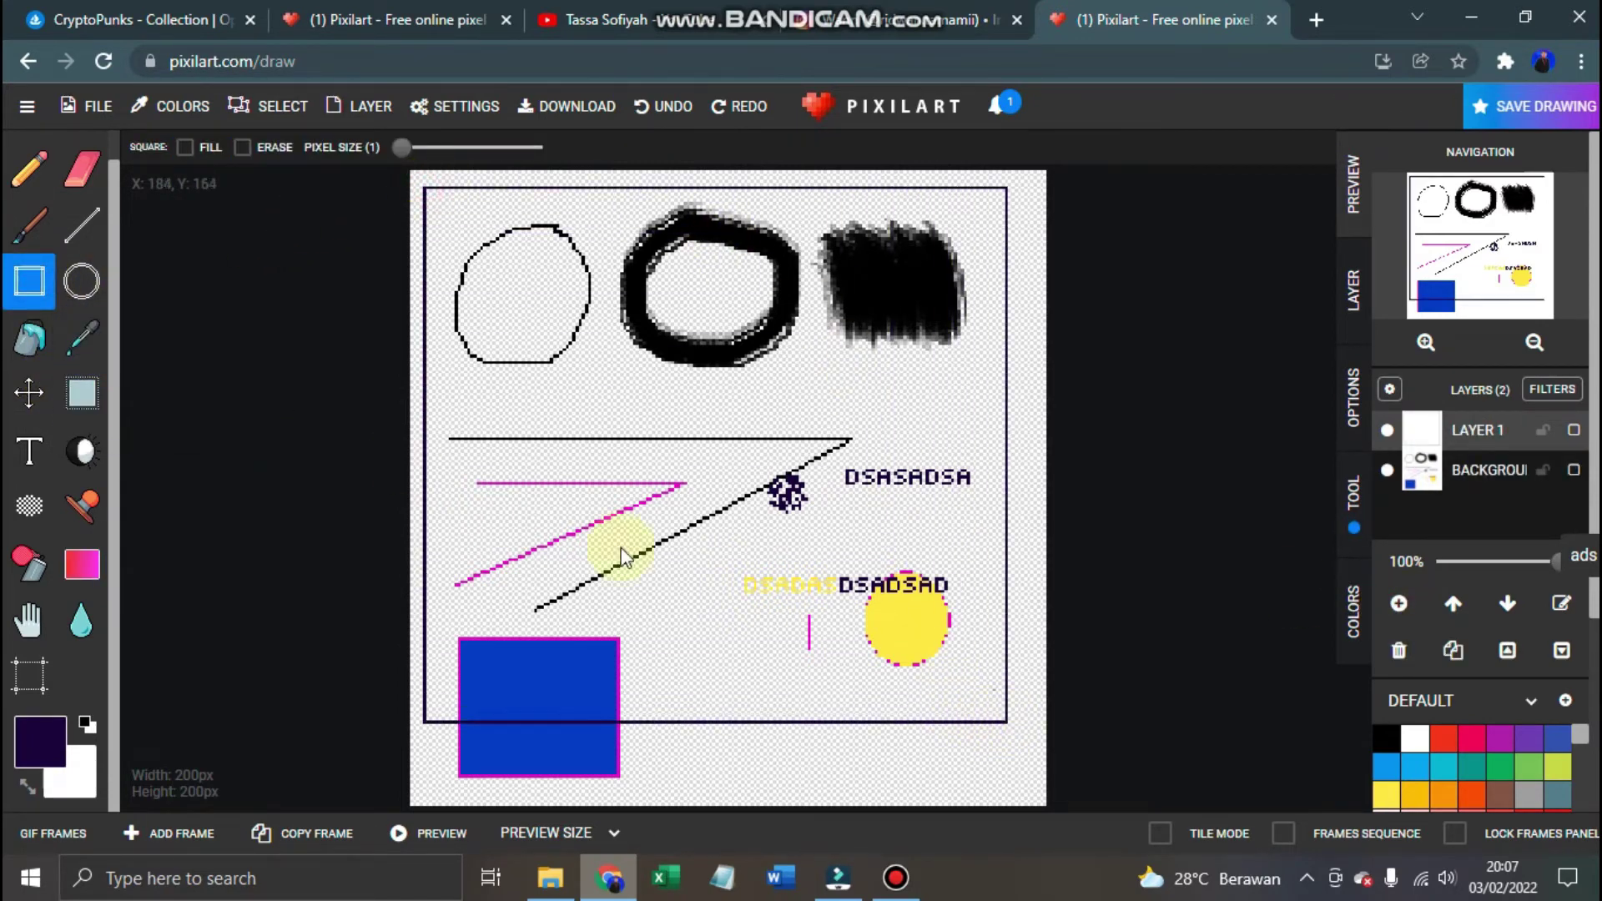
left_click(29, 338)
left_click(627, 384)
left_click(1390, 389)
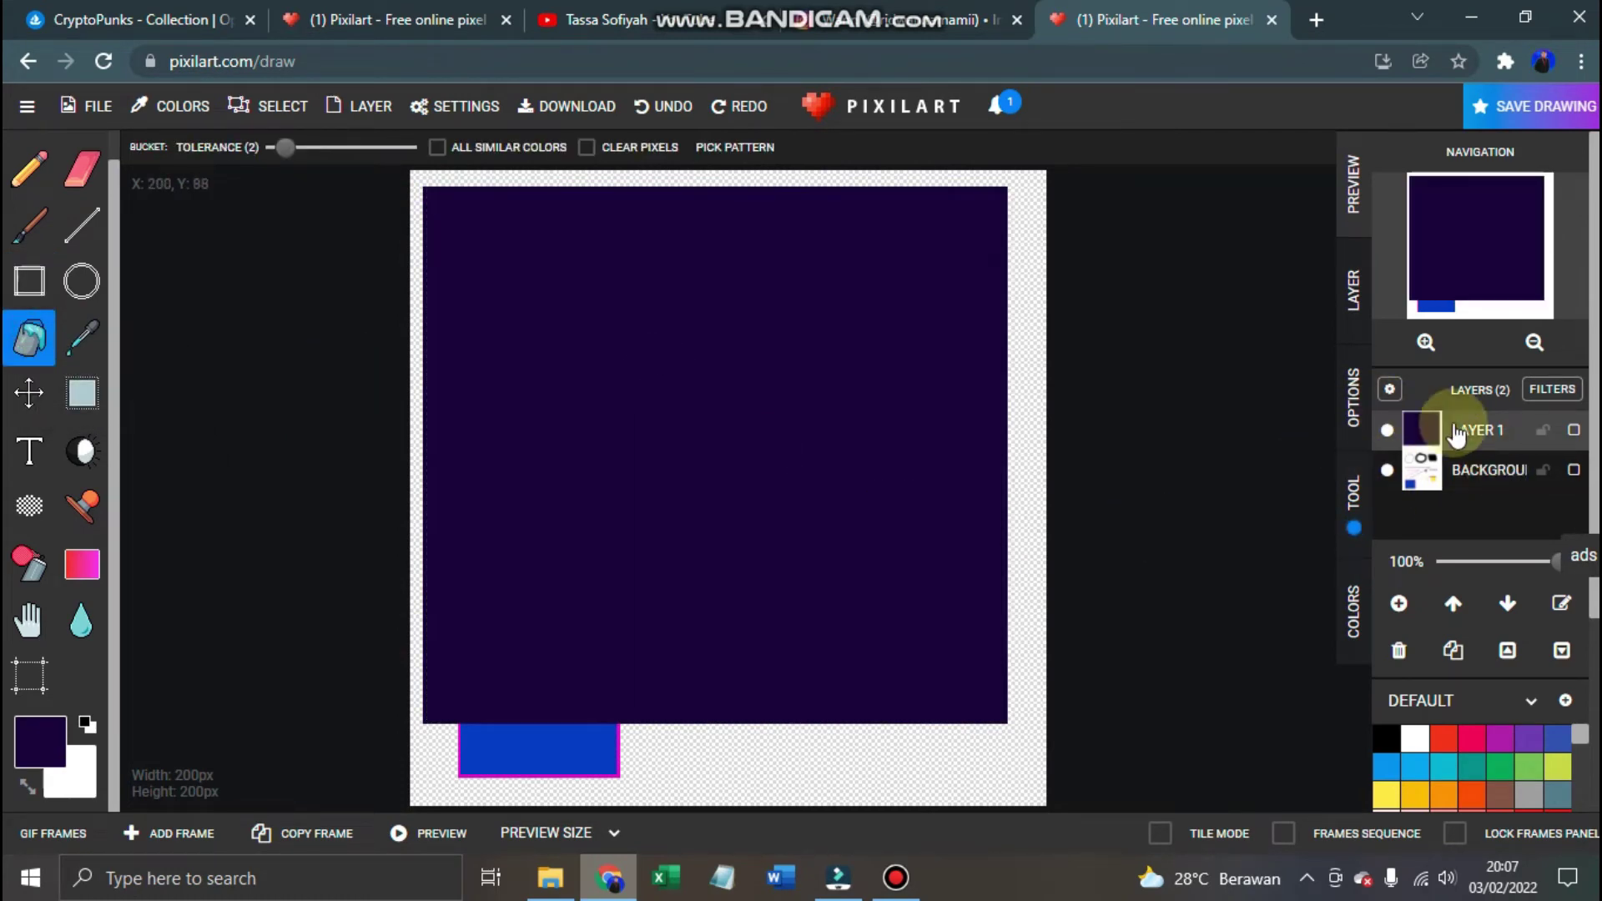
On another new layer, draw a large yellow-green ellipse, then move its layer down and back up.
left_click(1419, 430)
key("r")
key("c")
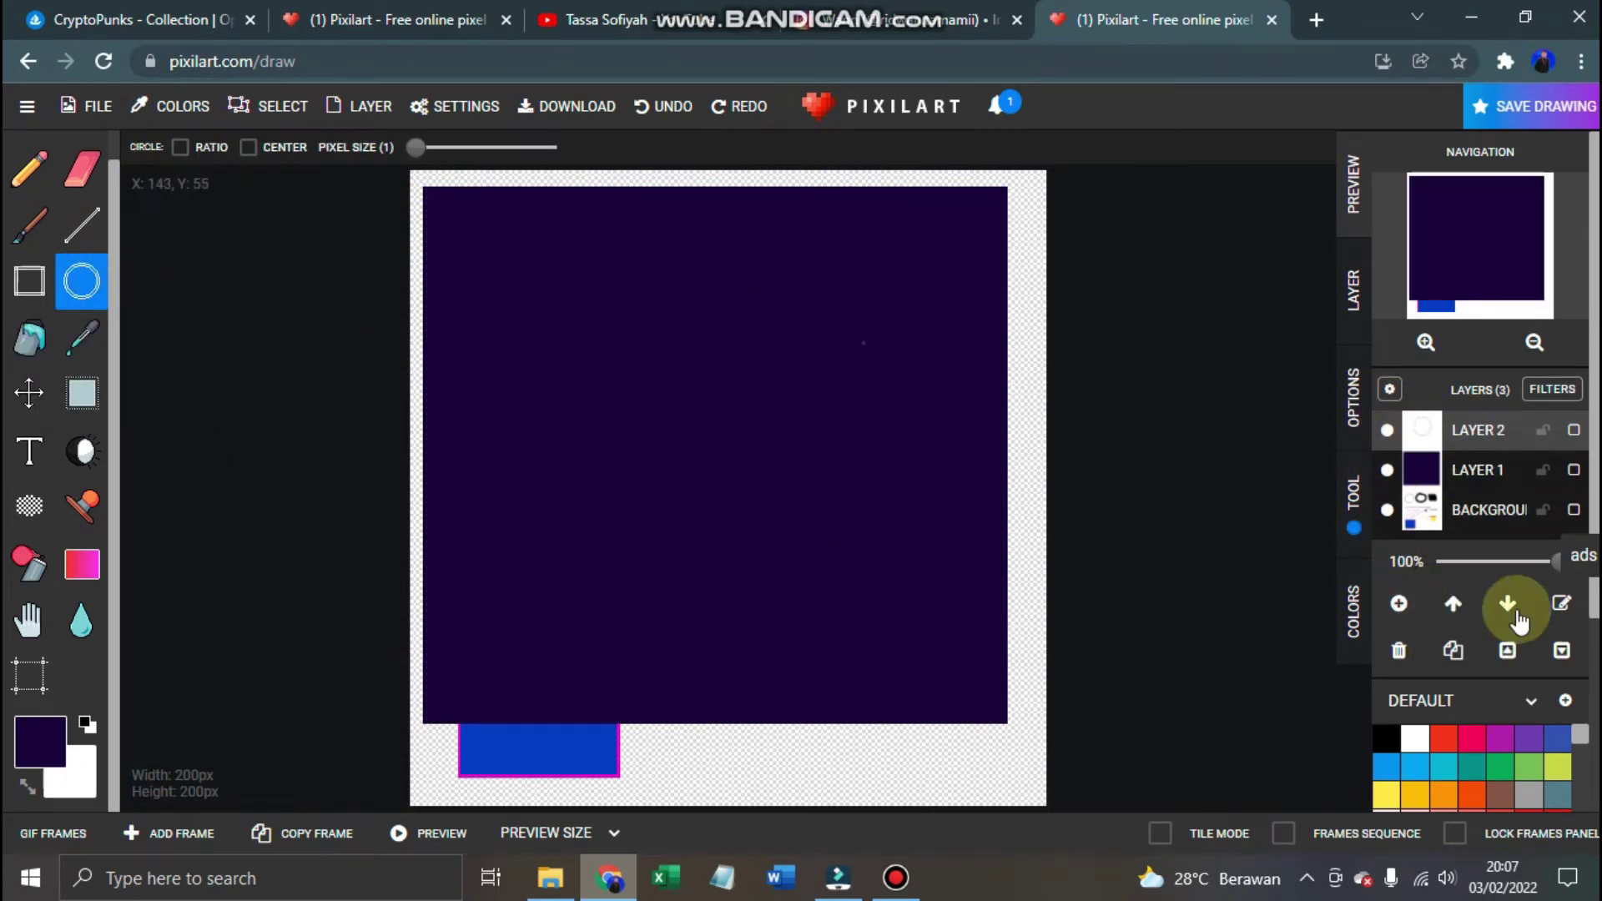
left_click(1415, 738)
left_click_drag(618, 296, 896, 613)
left_click(29, 338)
left_click(1558, 766)
left_click(793, 501)
left_click(840, 543)
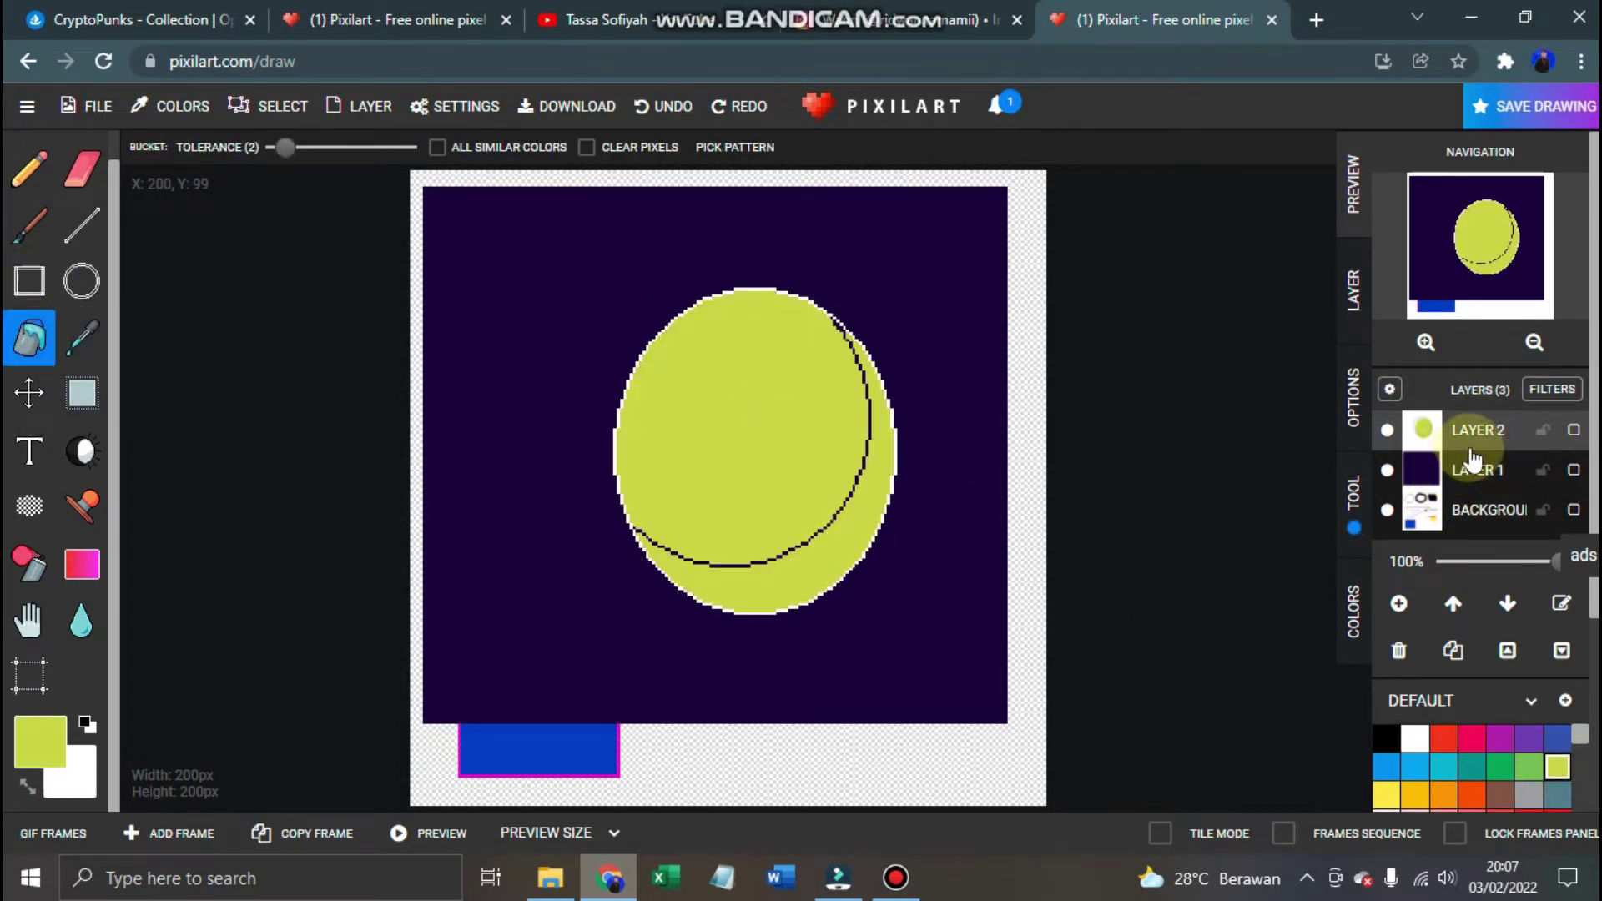
left_click(1498, 612)
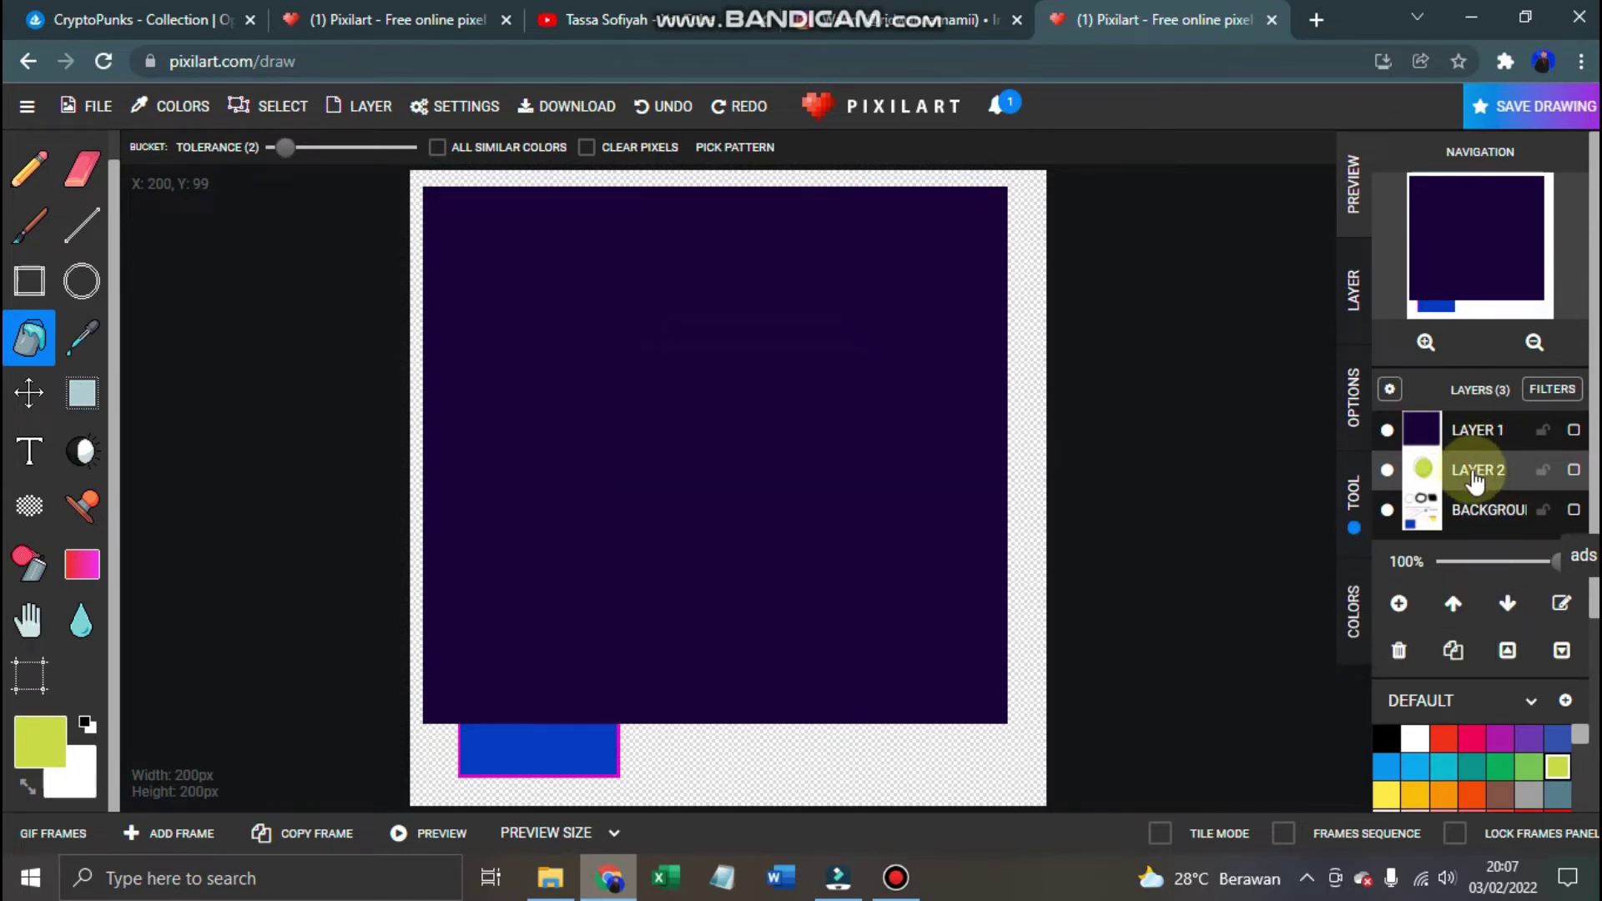
left_click(1453, 604)
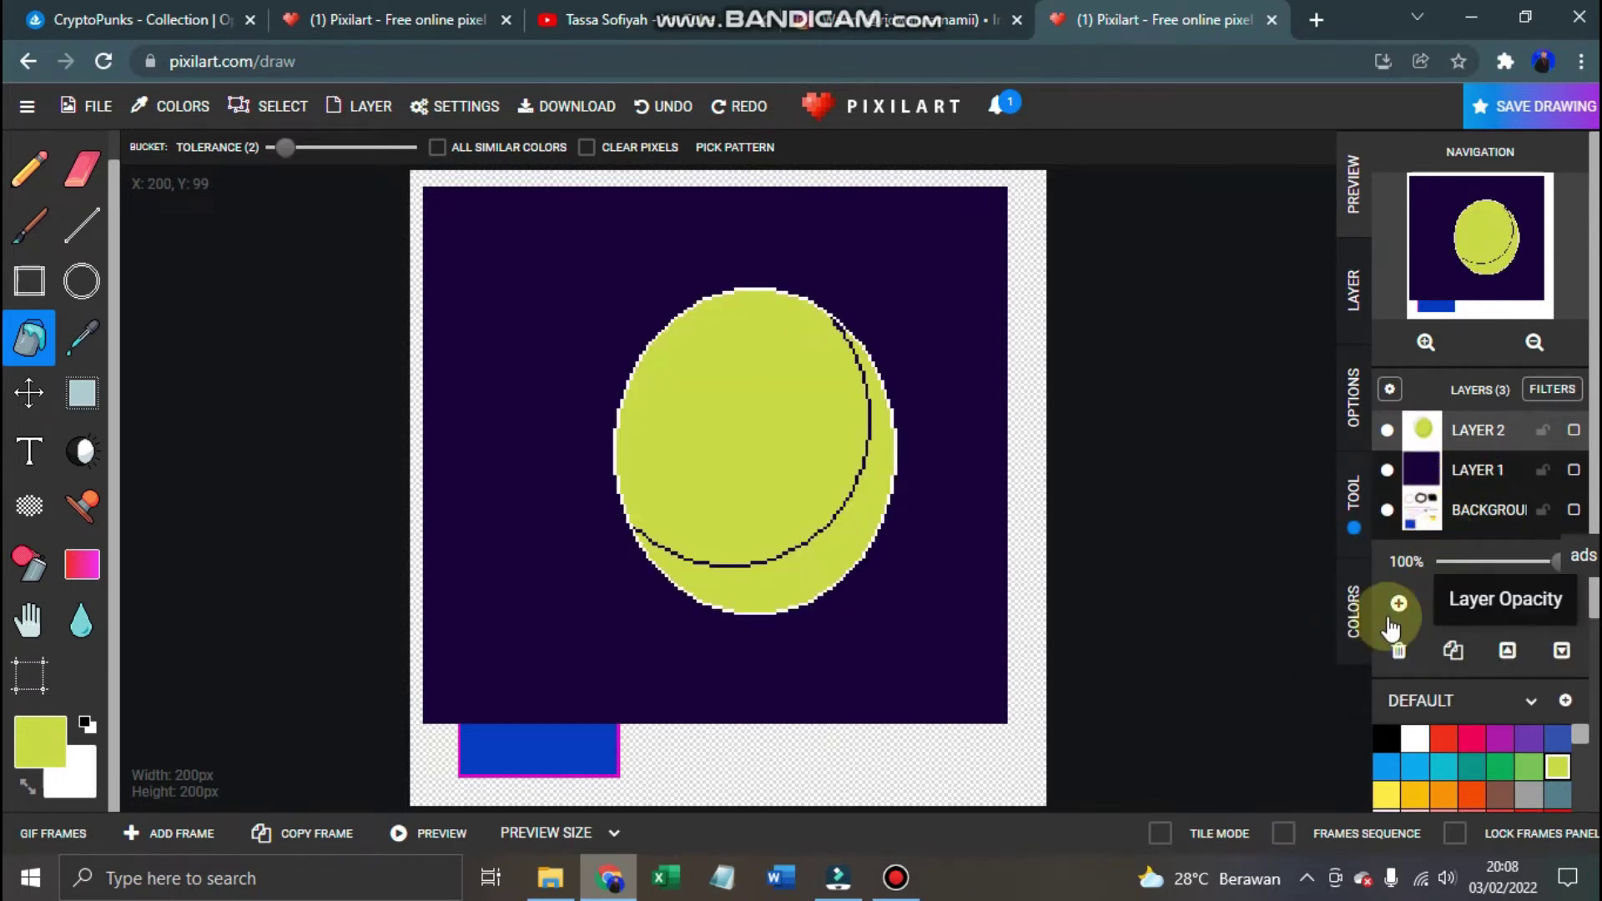
Delete the ellipse layer and select the bucket tool on the fresh 100×100 canvas.
left_click(1402, 652)
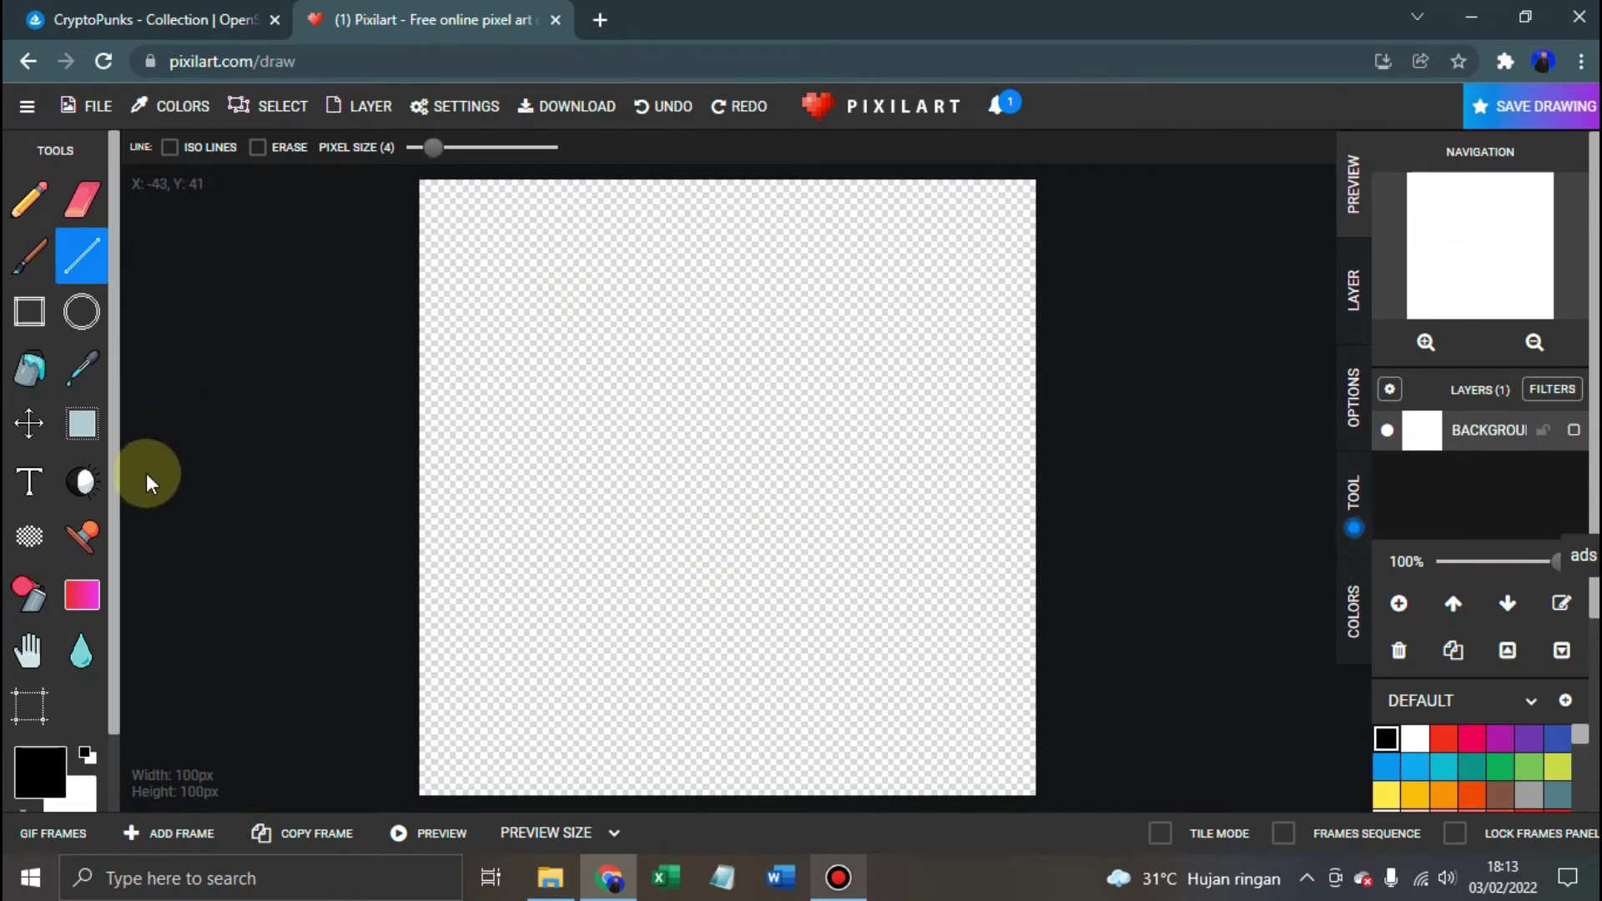
left_click(12, 380)
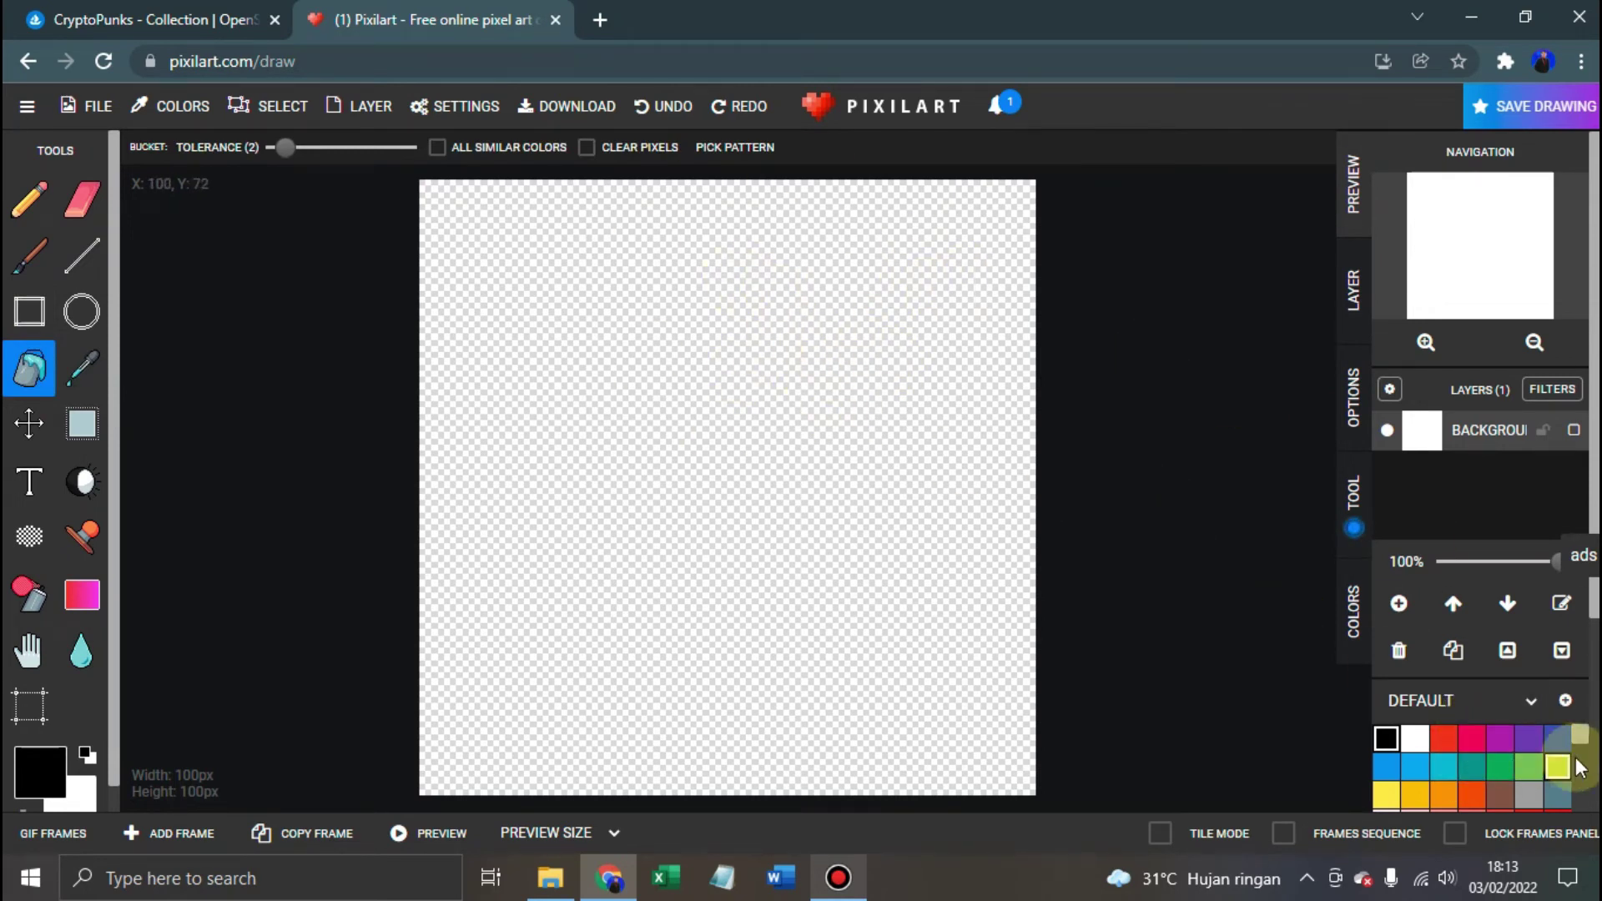
Bucket-fill the background deep blue (2b42b8) and add an empty layer above it.
left_click(1557, 739)
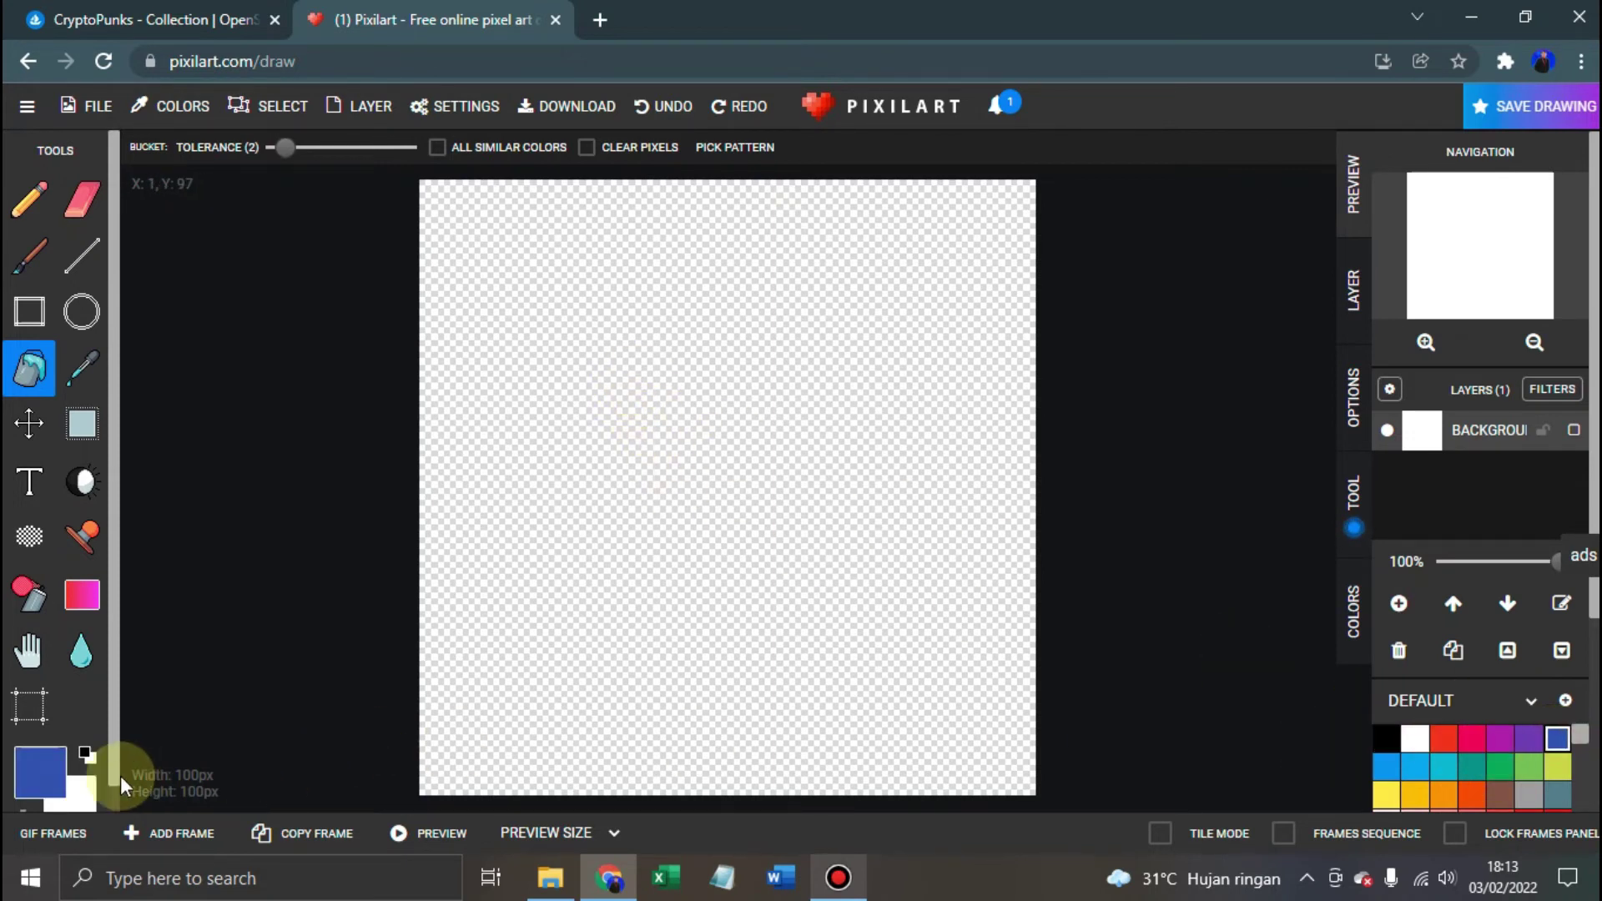
left_click(48, 781)
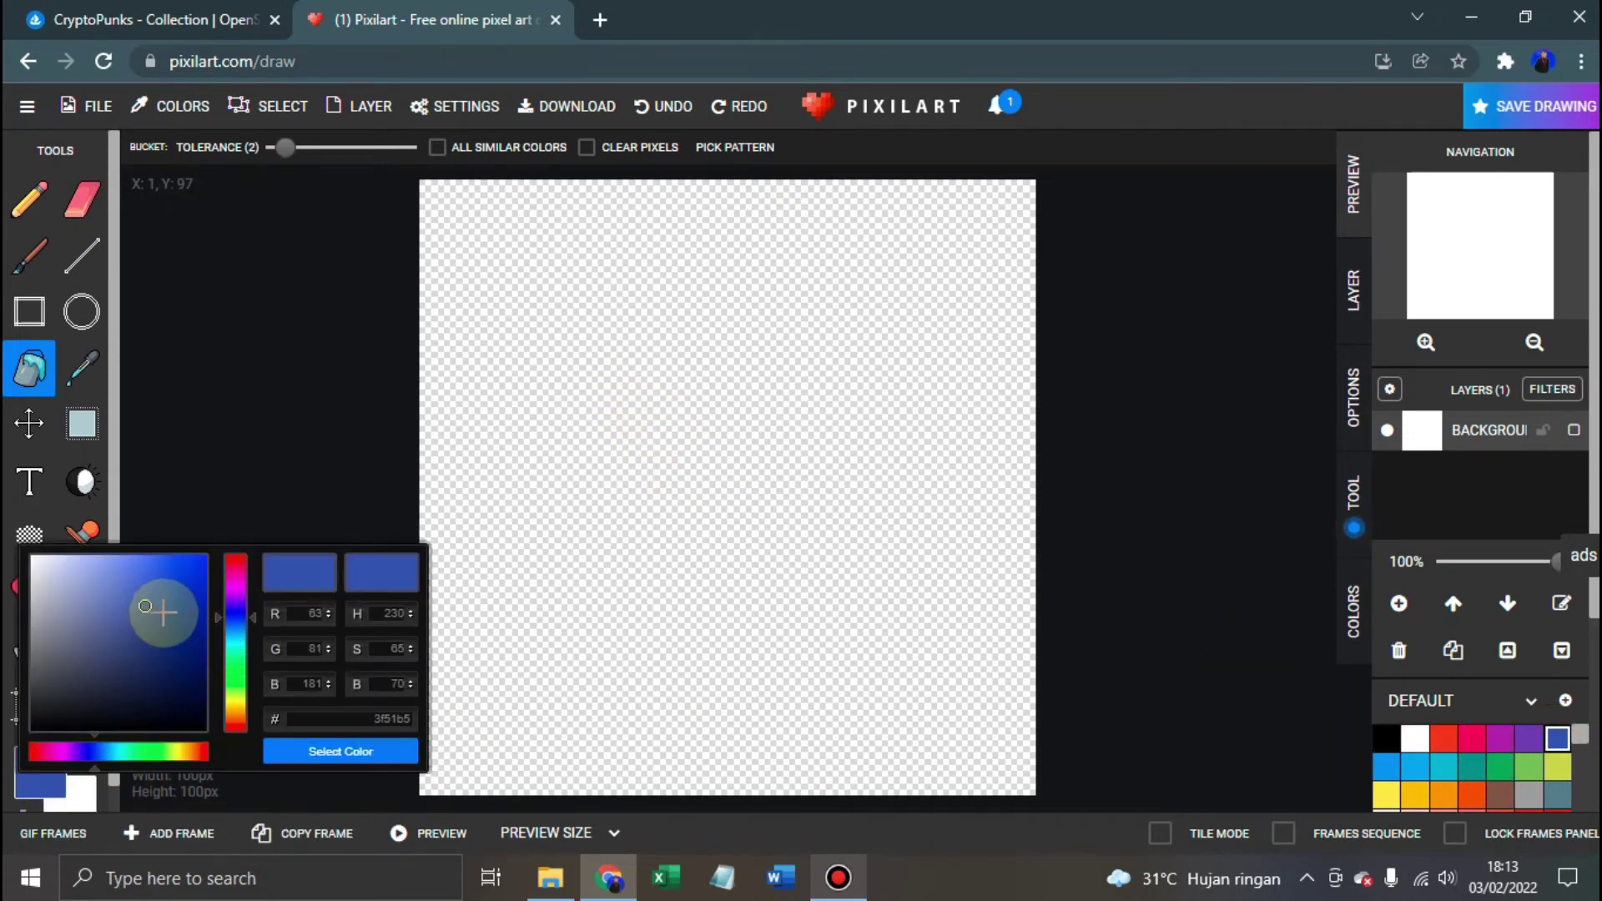
left_click(164, 612)
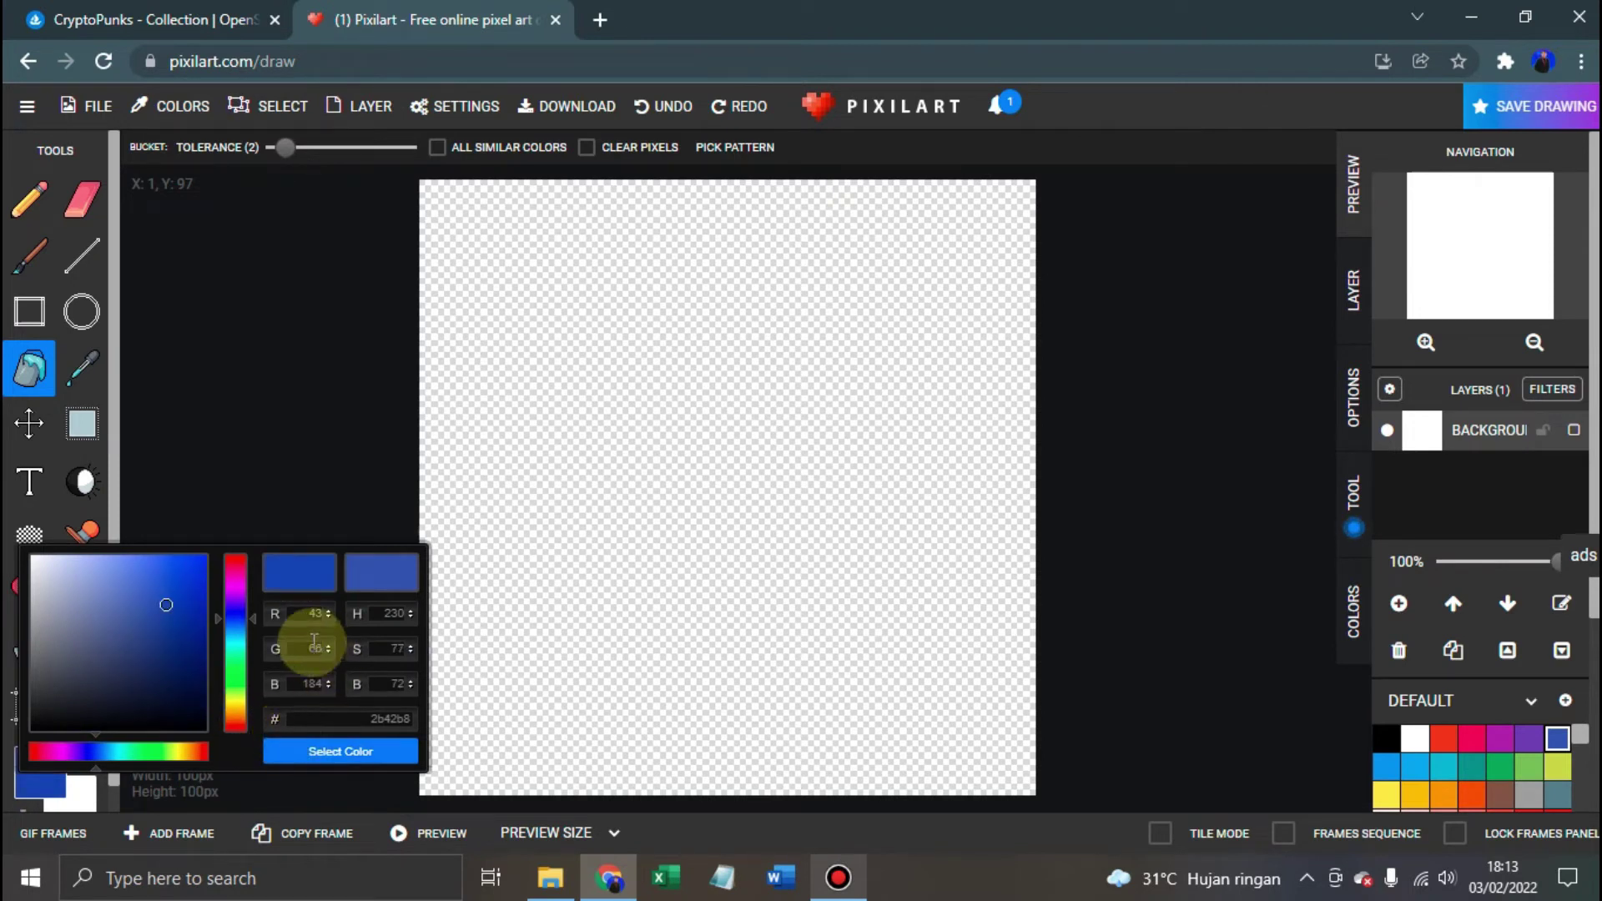
left_click(334, 751)
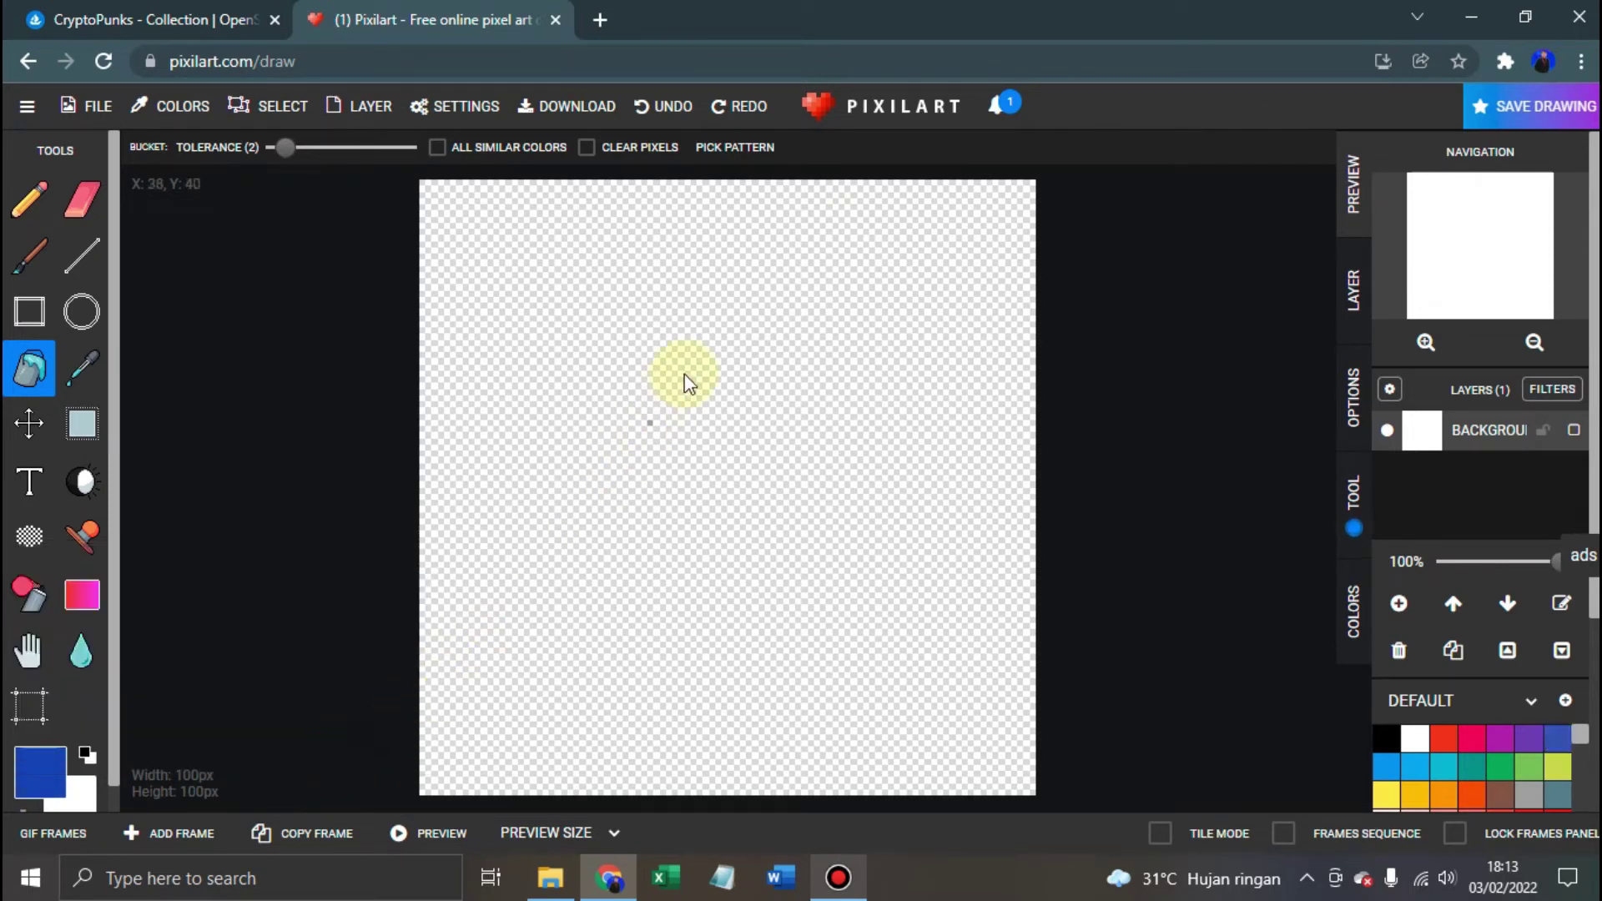
left_click(738, 314)
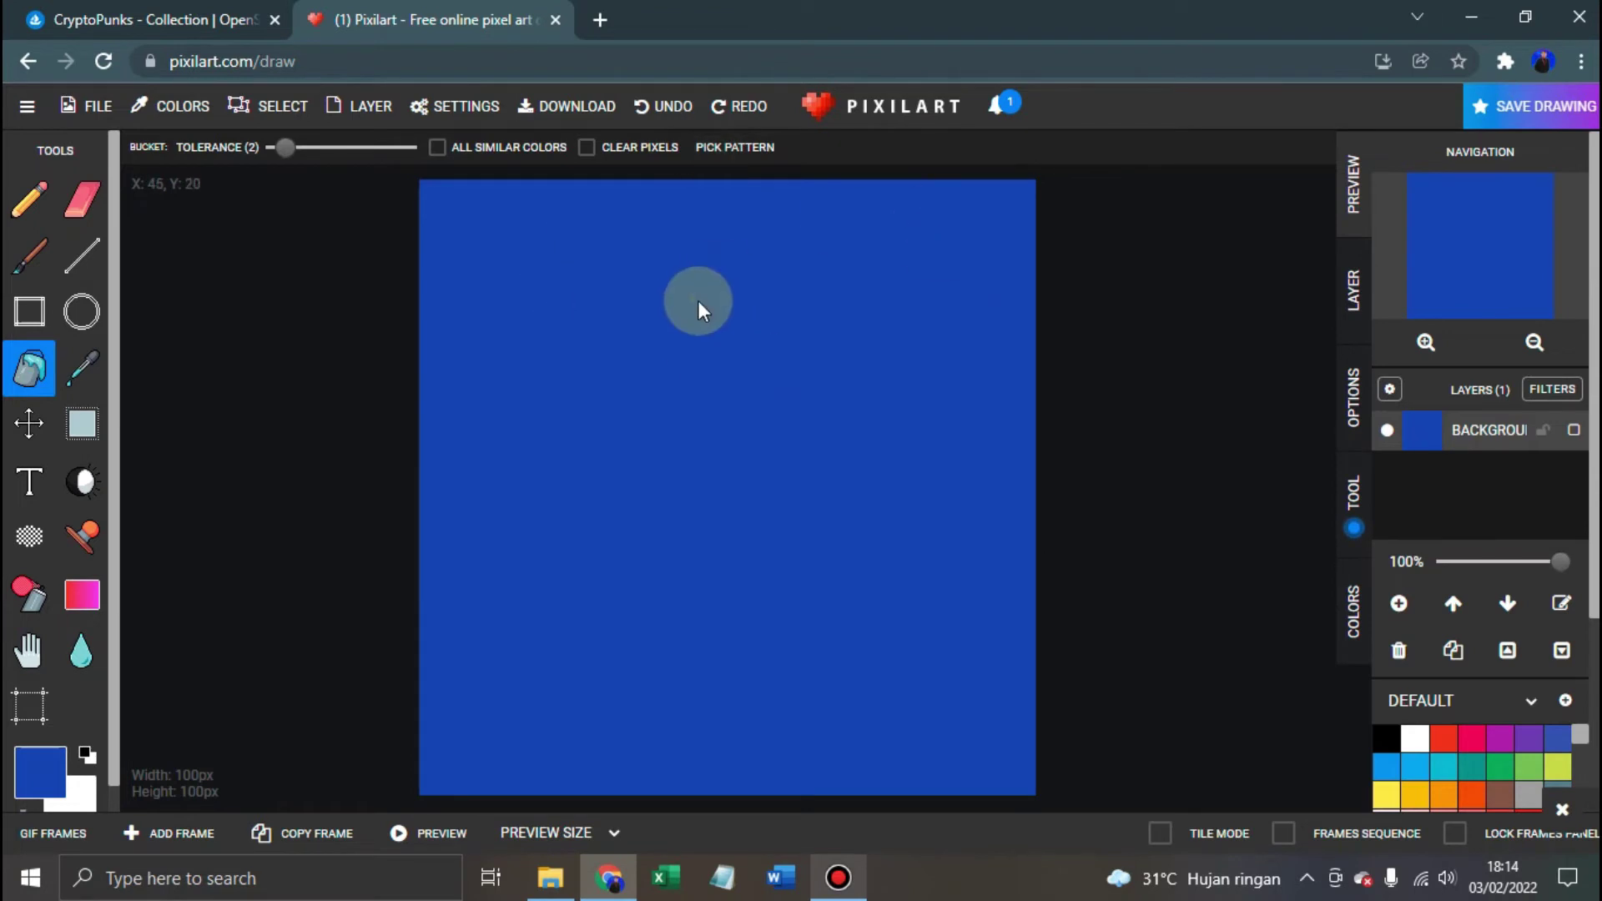
left_click(1404, 604)
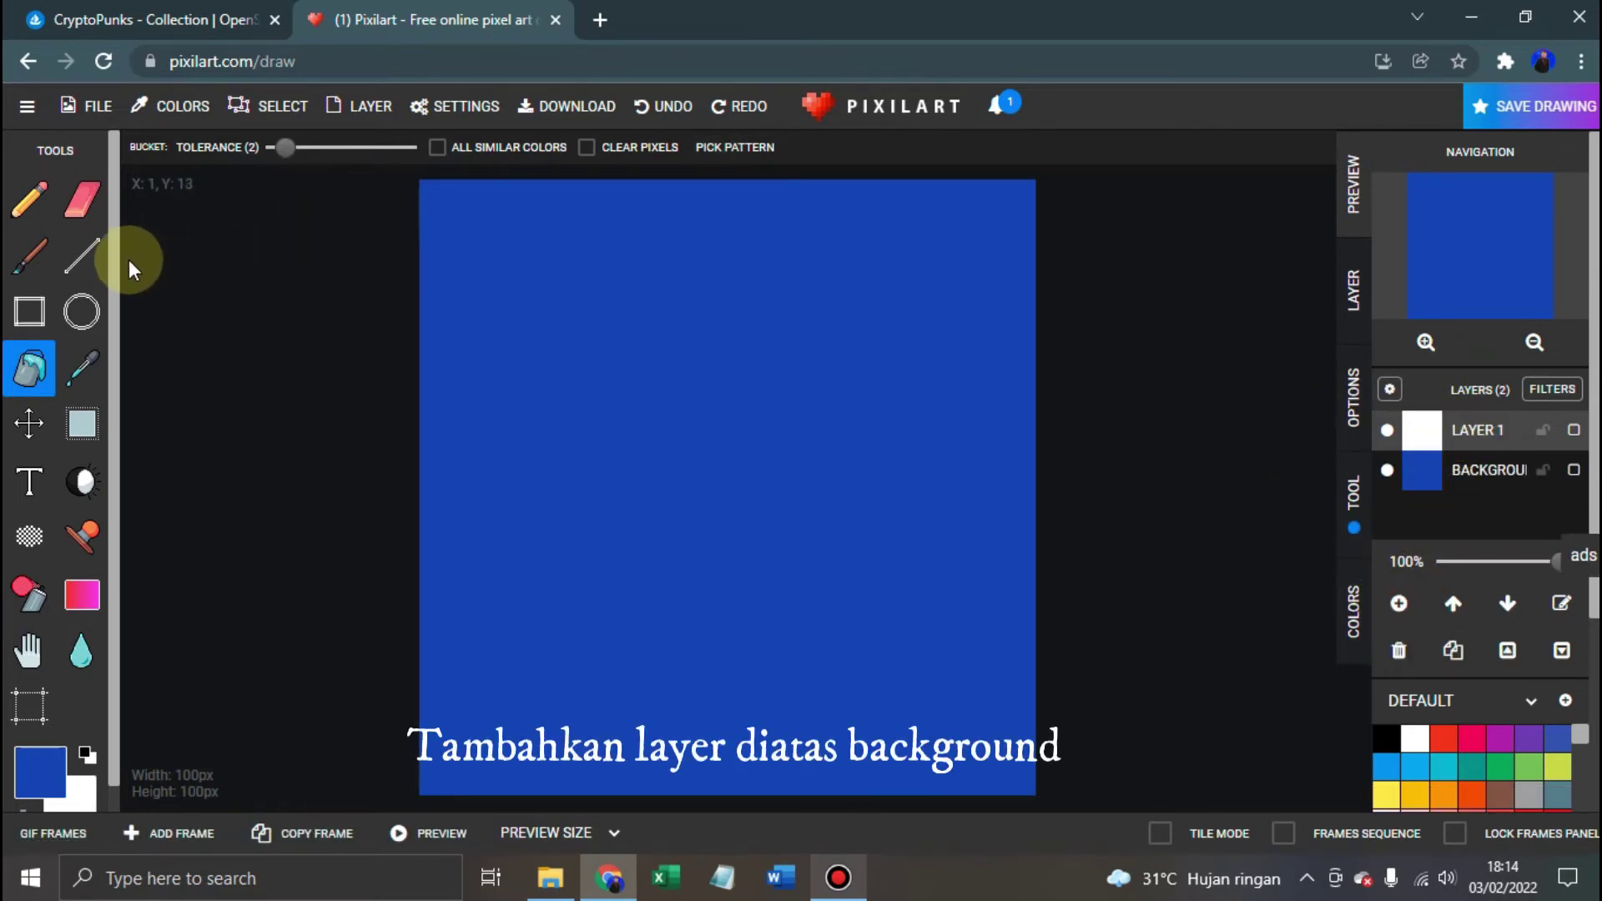
Set the line colour to black and erase the overhanging pixels of the head's bar.
left_click(82, 255)
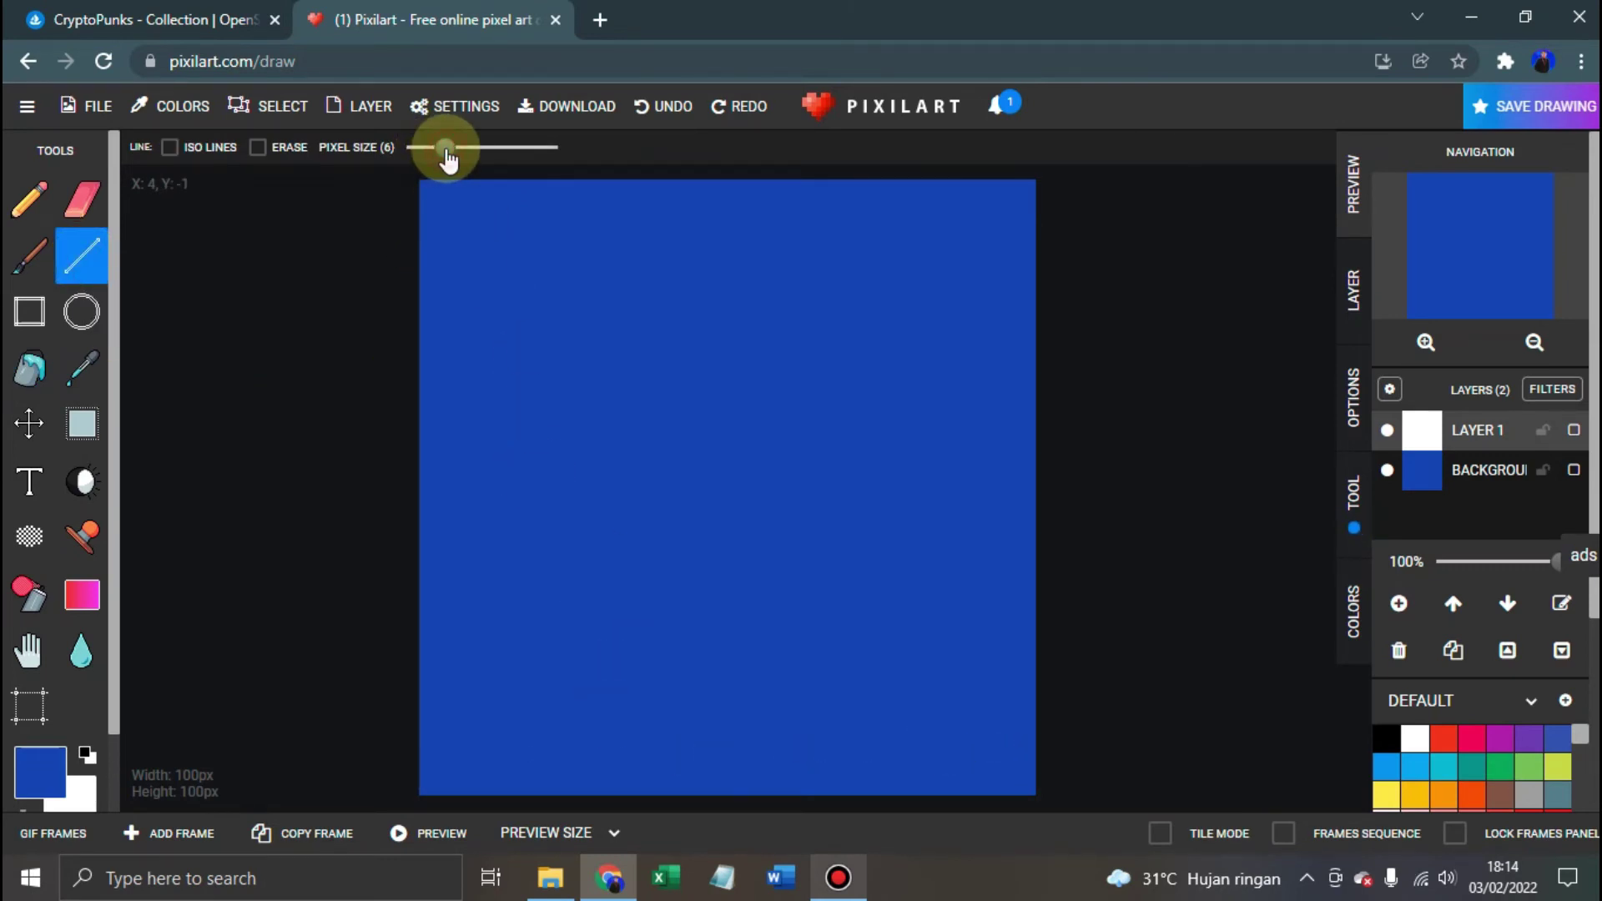
left_click(40, 775)
left_click_drag(161, 600, 194, 769)
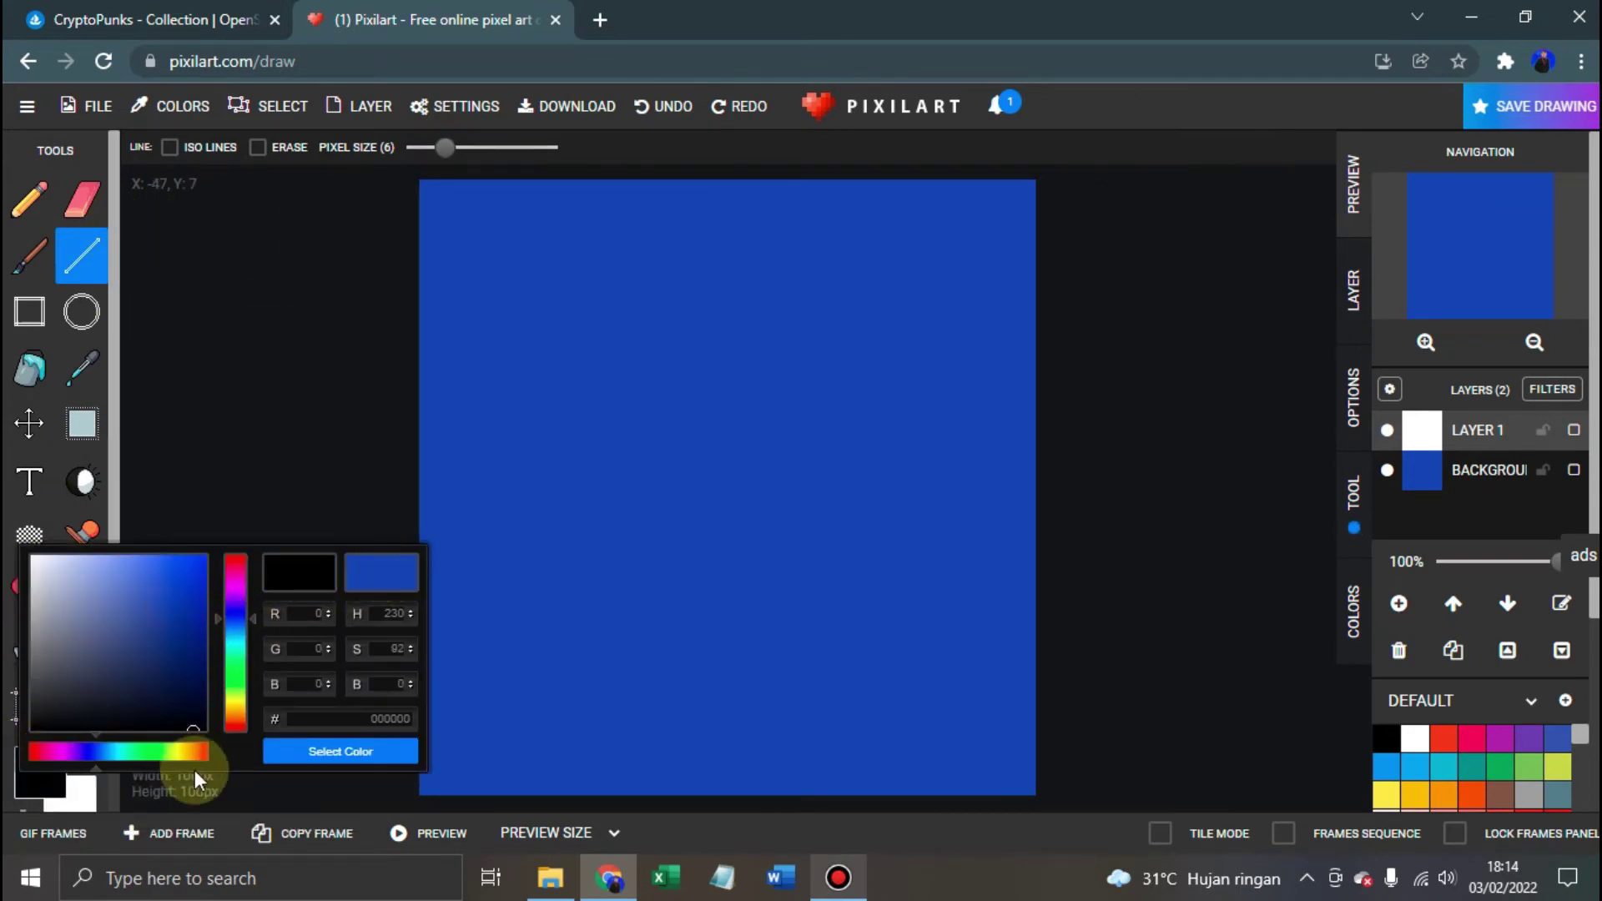
left_click(327, 751)
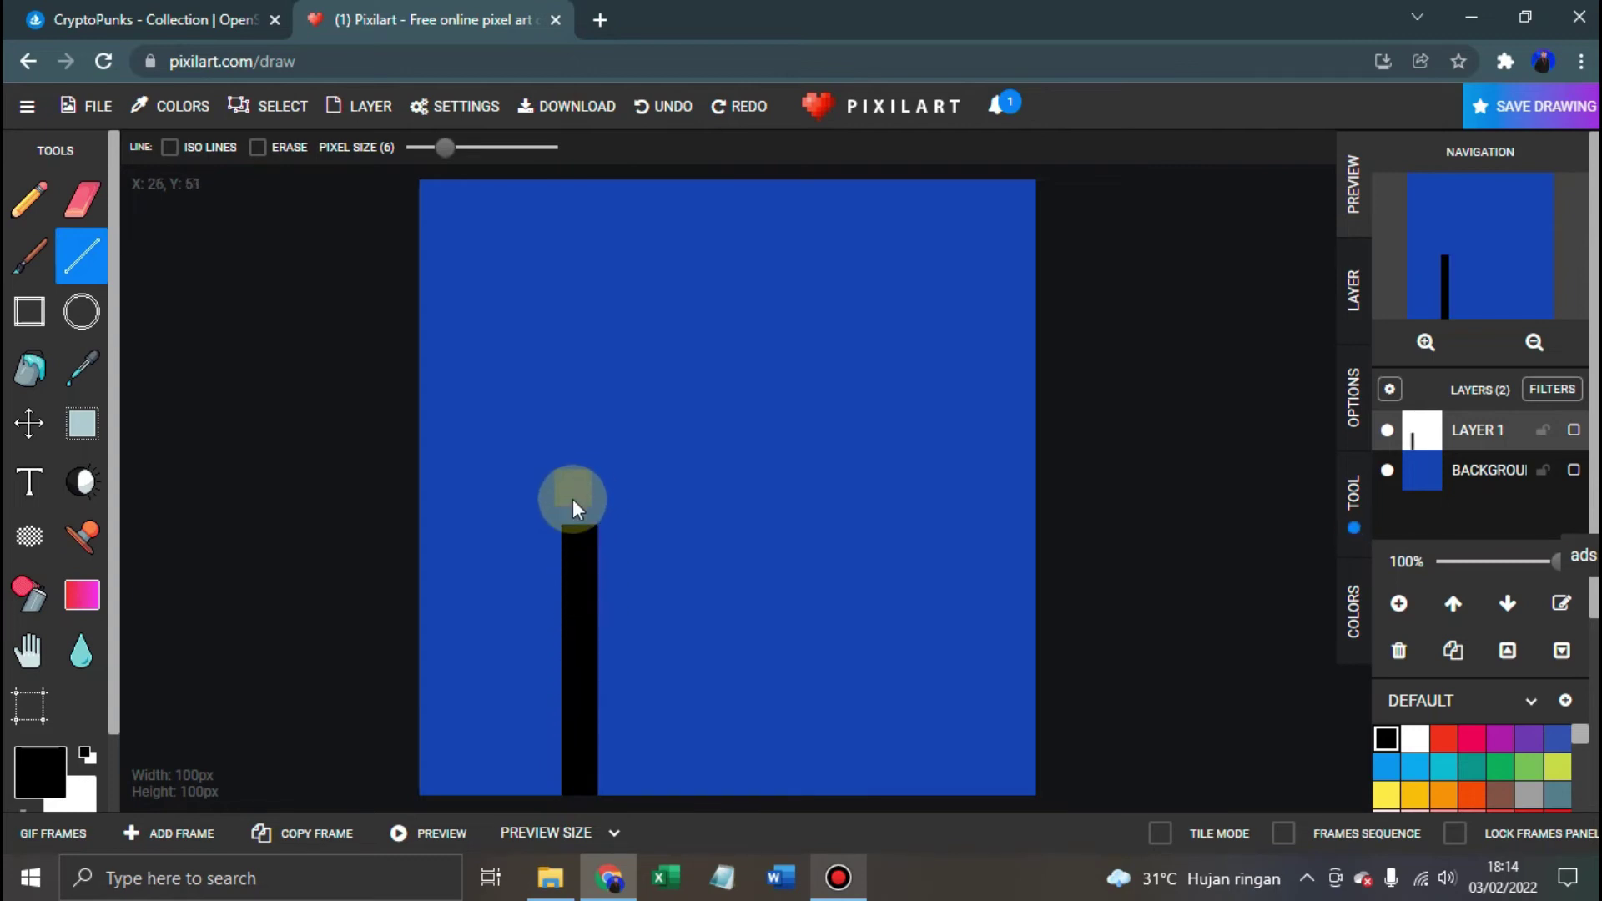
left_click(82, 201)
left_click_drag(568, 509, 529, 508)
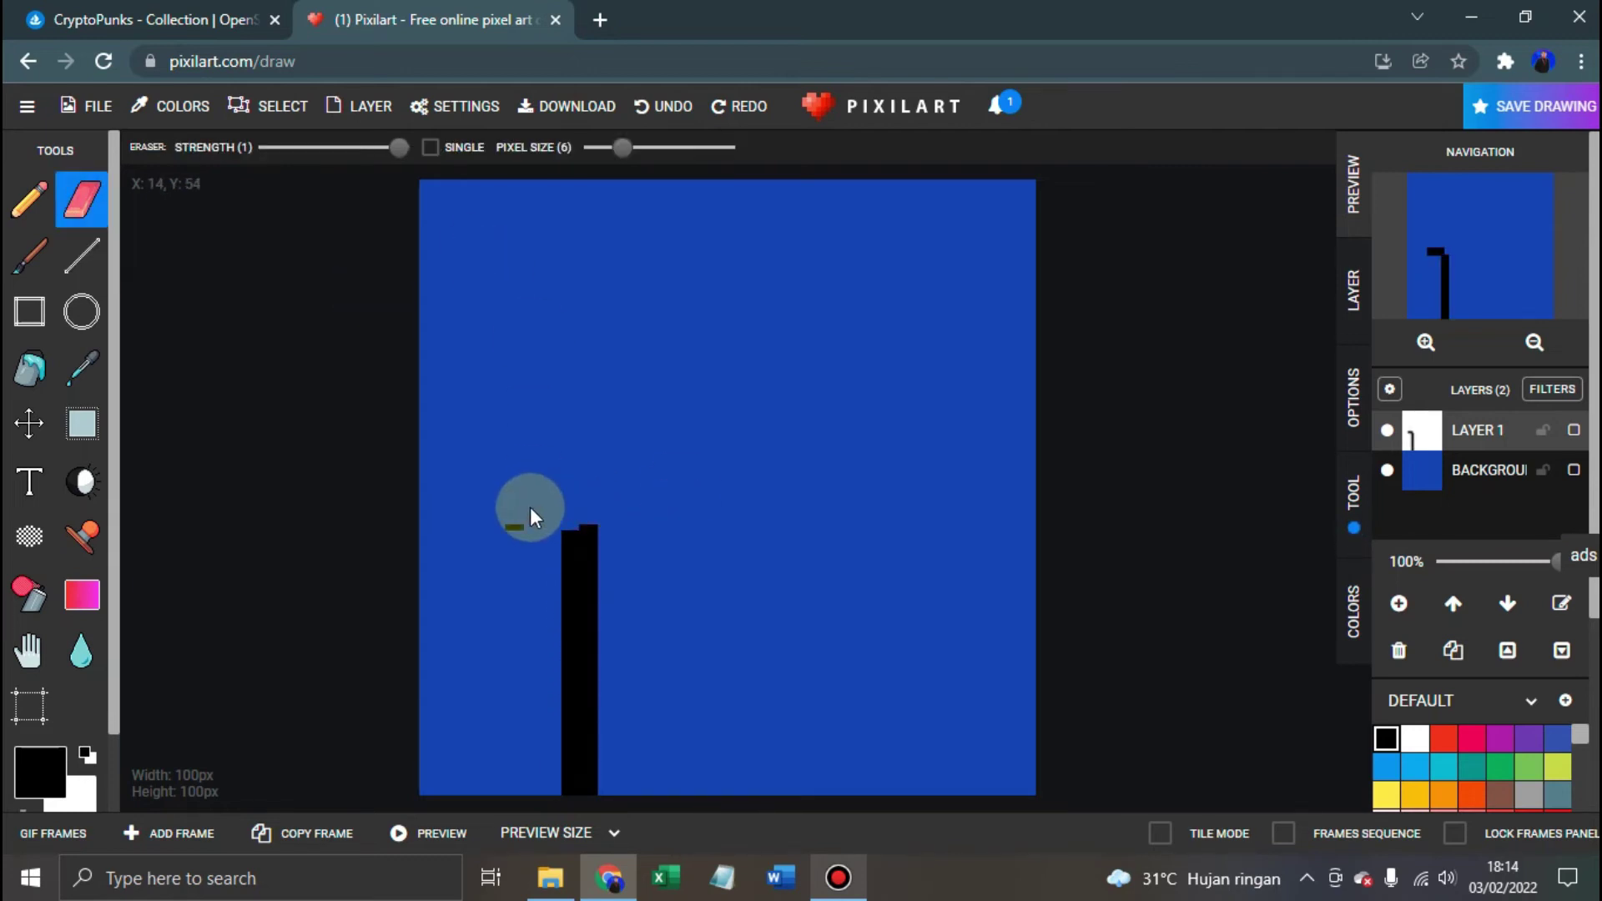
key("l")
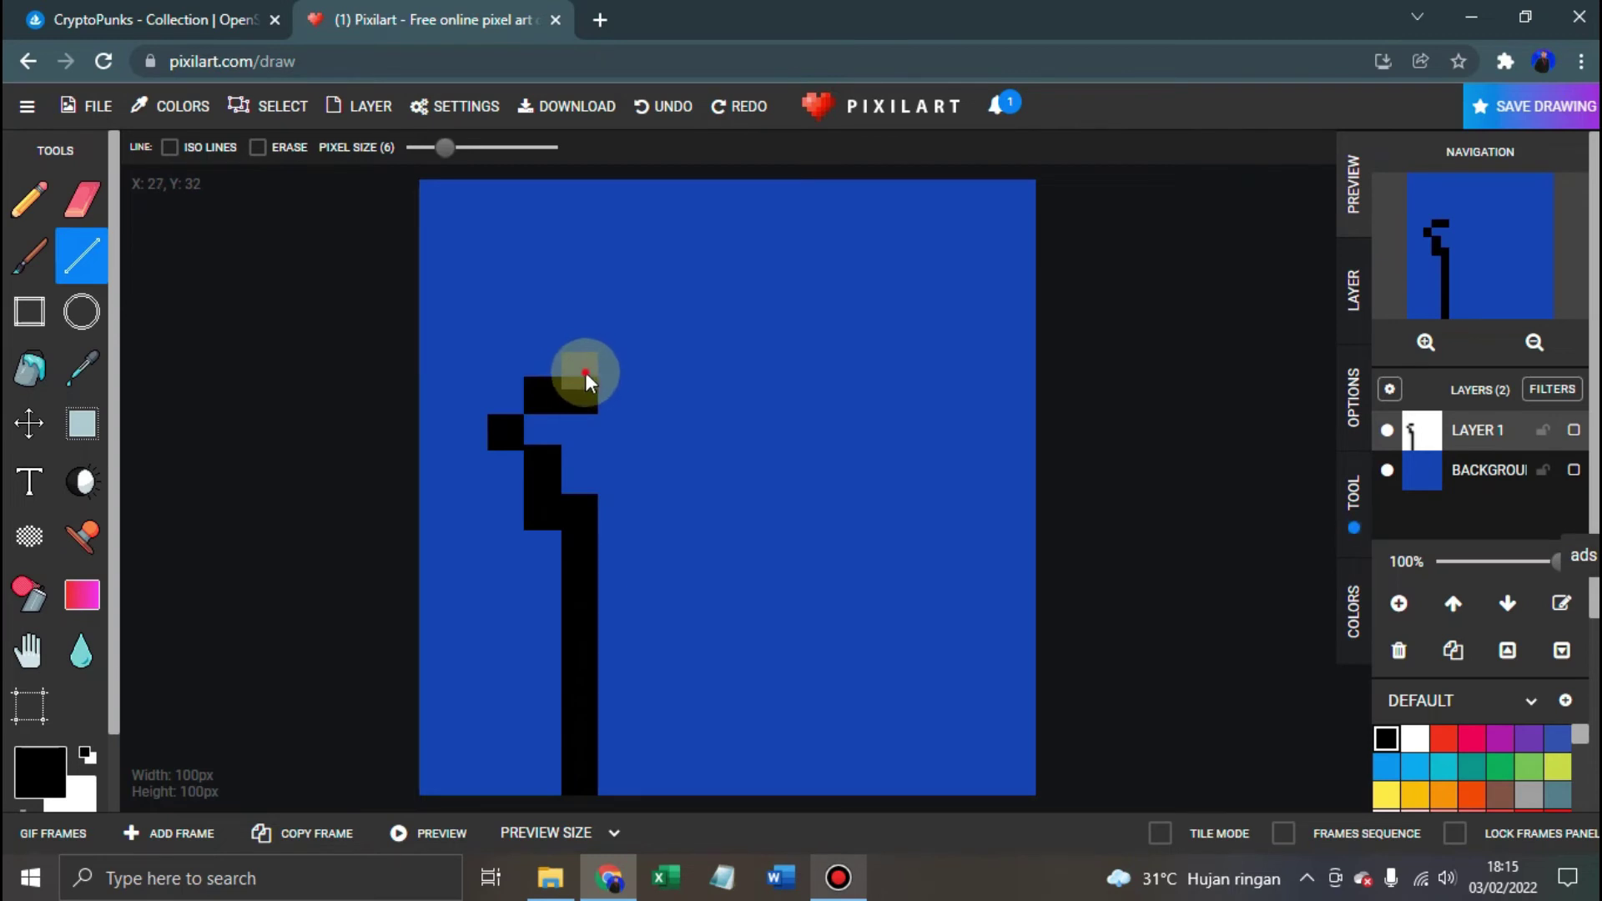
left_click(82, 200)
mouse_move(576, 334)
left_mouse_down()
mouse_move(565, 286)
mouse_move(580, 349)
left_mouse_up()
key("l")
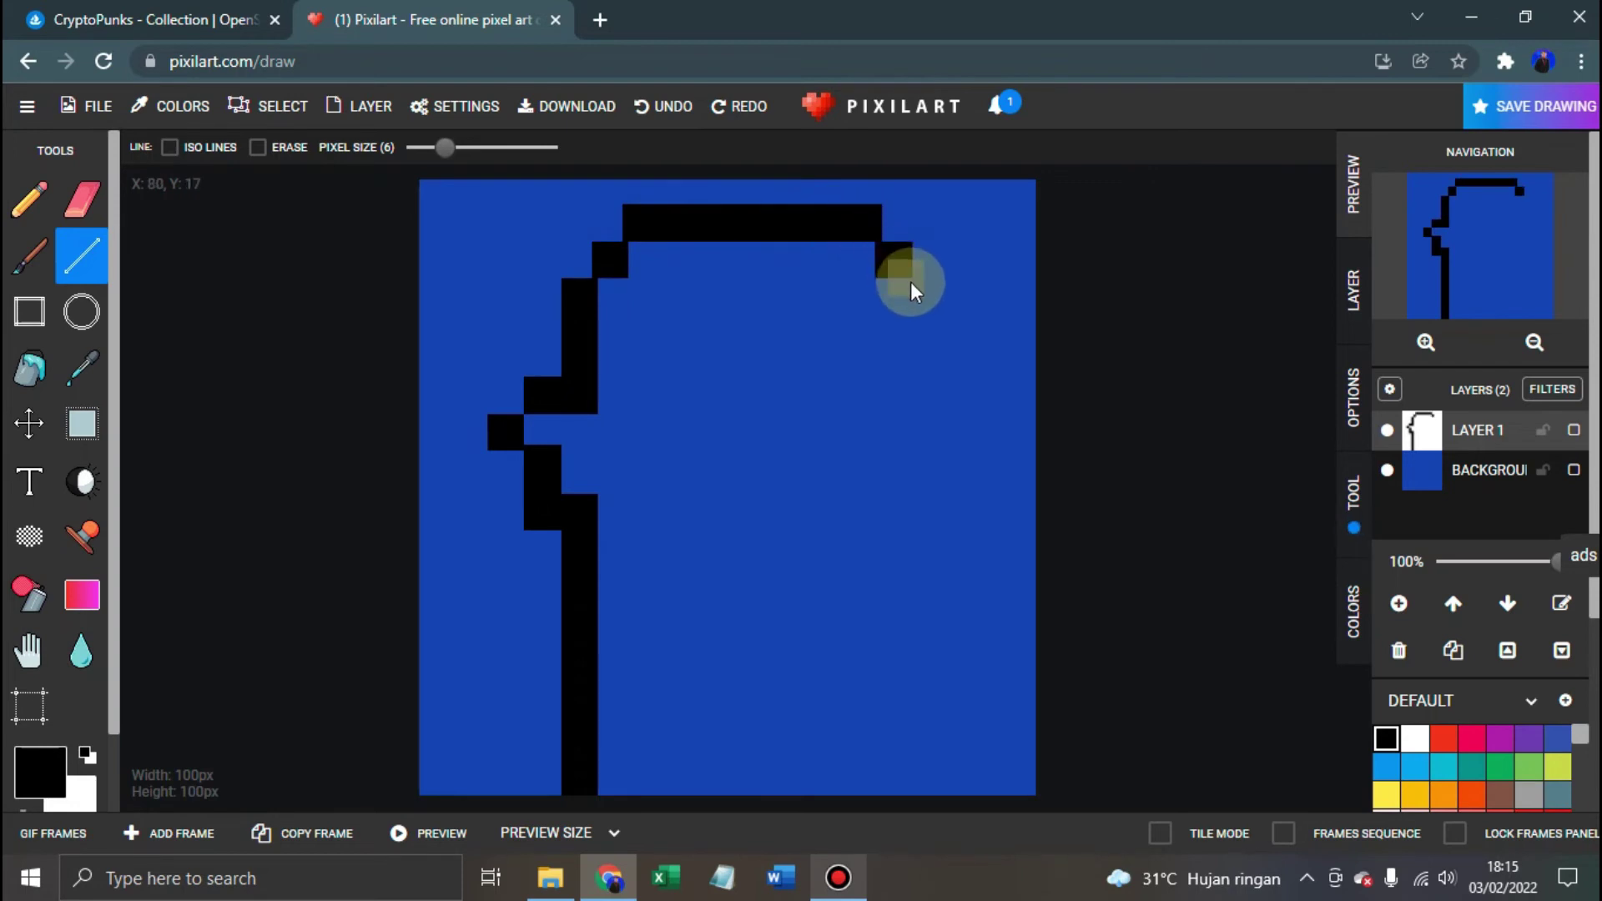
Draw the head's right side, jaw, chin and neck, the mouth line, and the left eye.
left_click_drag(927, 297, 924, 635)
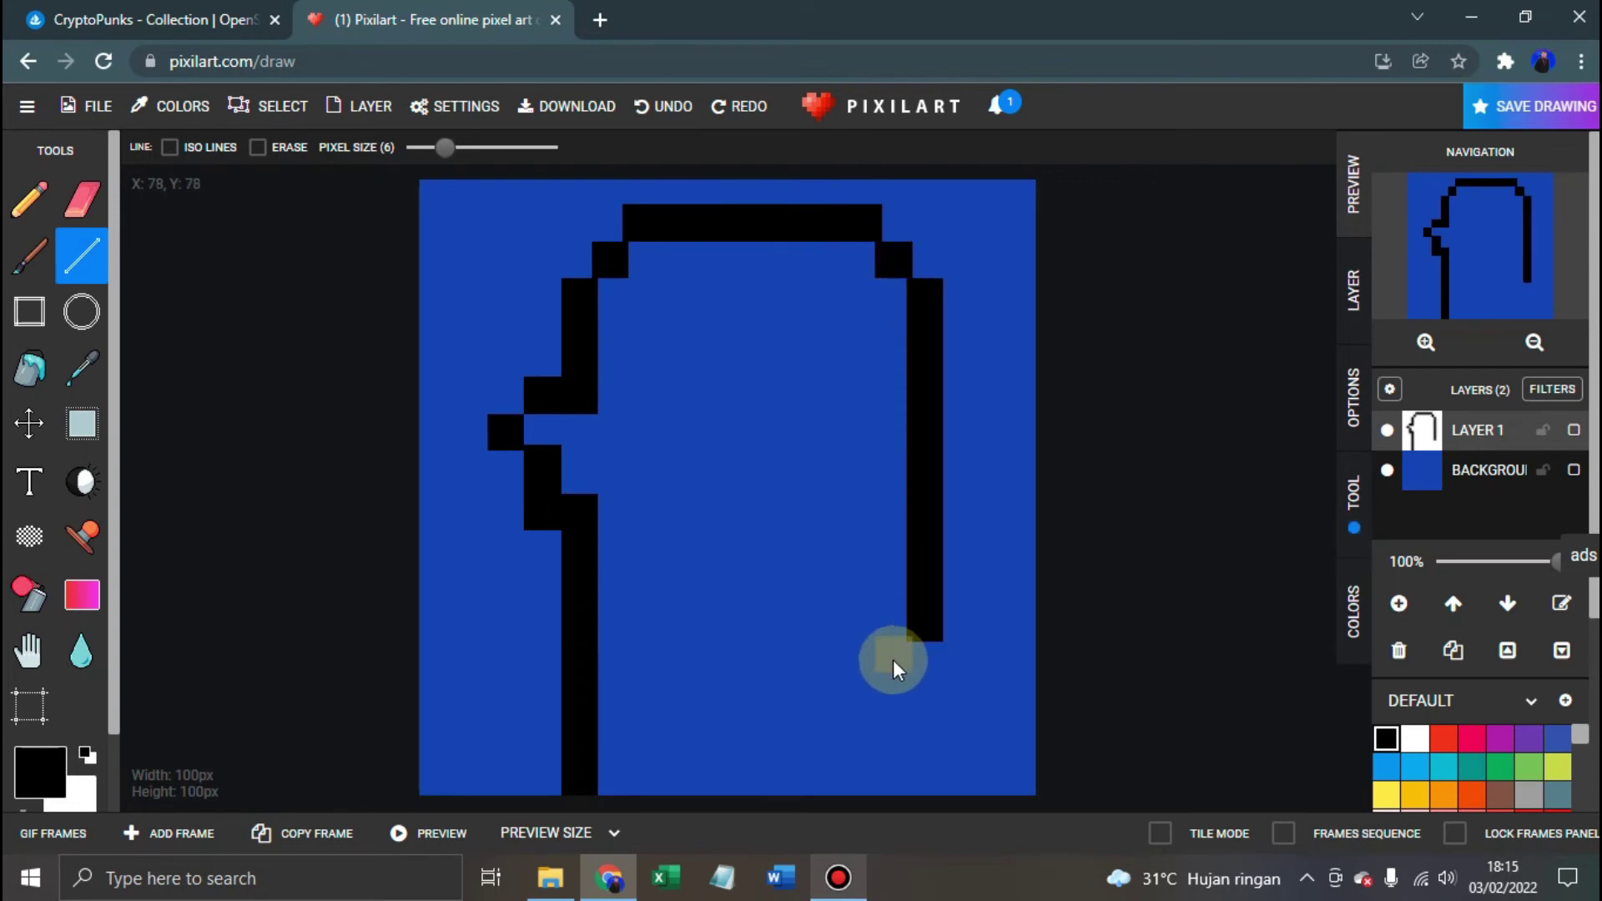
left_click(888, 655)
mouse_move(858, 701)
left_mouse_down()
mouse_move(715, 691)
mouse_move(722, 814)
left_mouse_up()
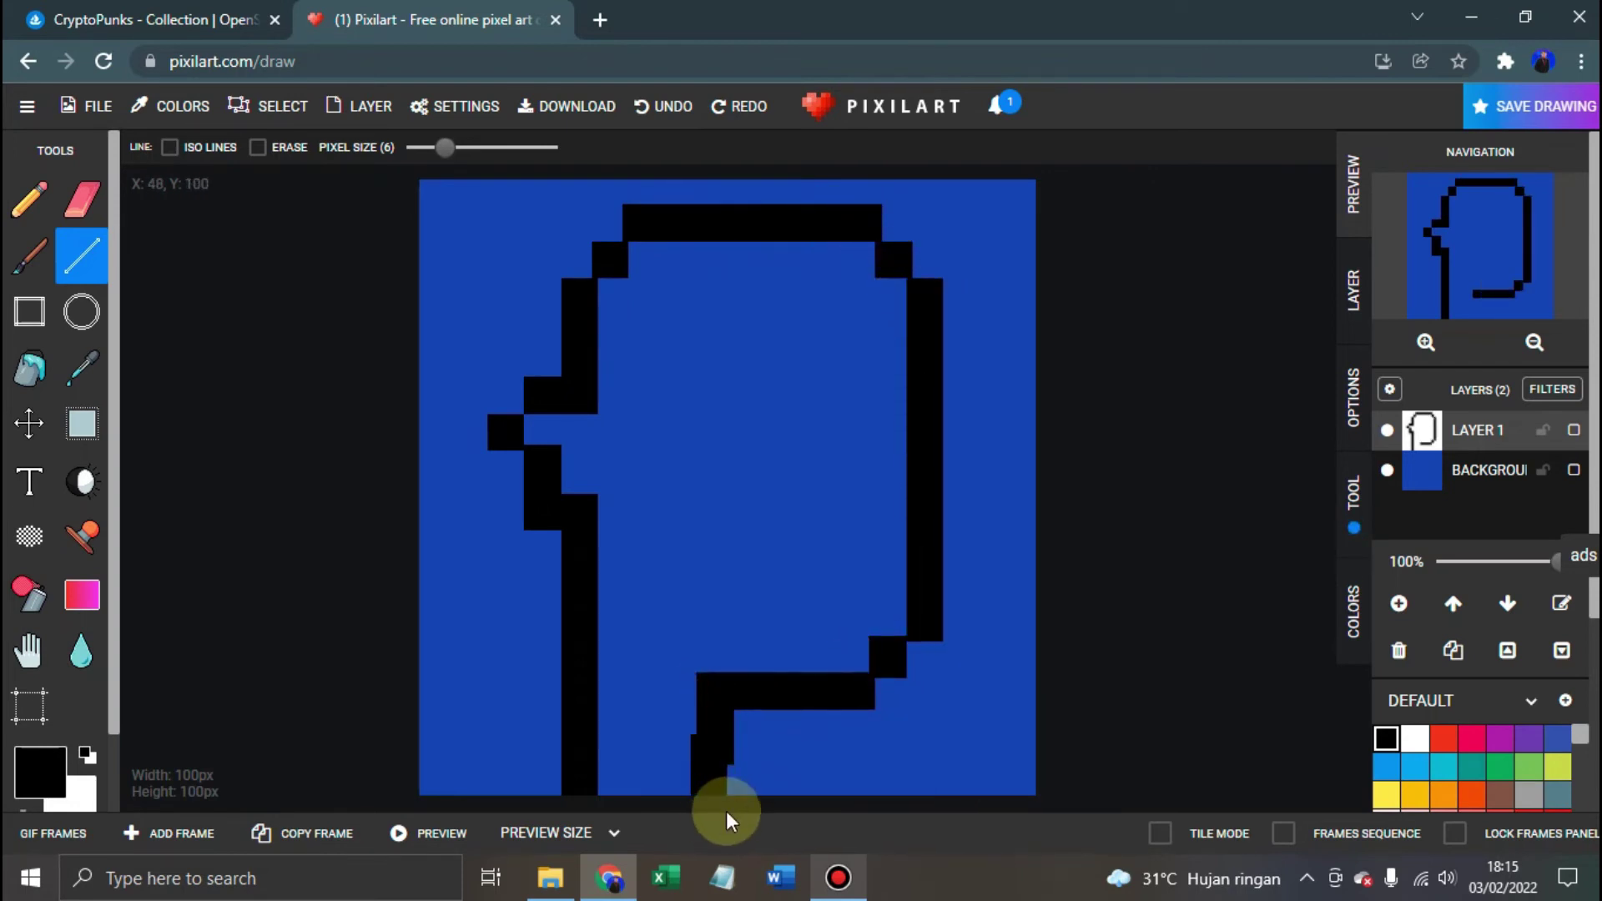
left_click_drag(699, 584, 826, 579)
mouse_move(445, 147)
left_mouse_down()
mouse_move(423, 147)
mouse_move(445, 148)
left_mouse_up()
left_click(678, 413)
left_click_drag(680, 418, 714, 383)
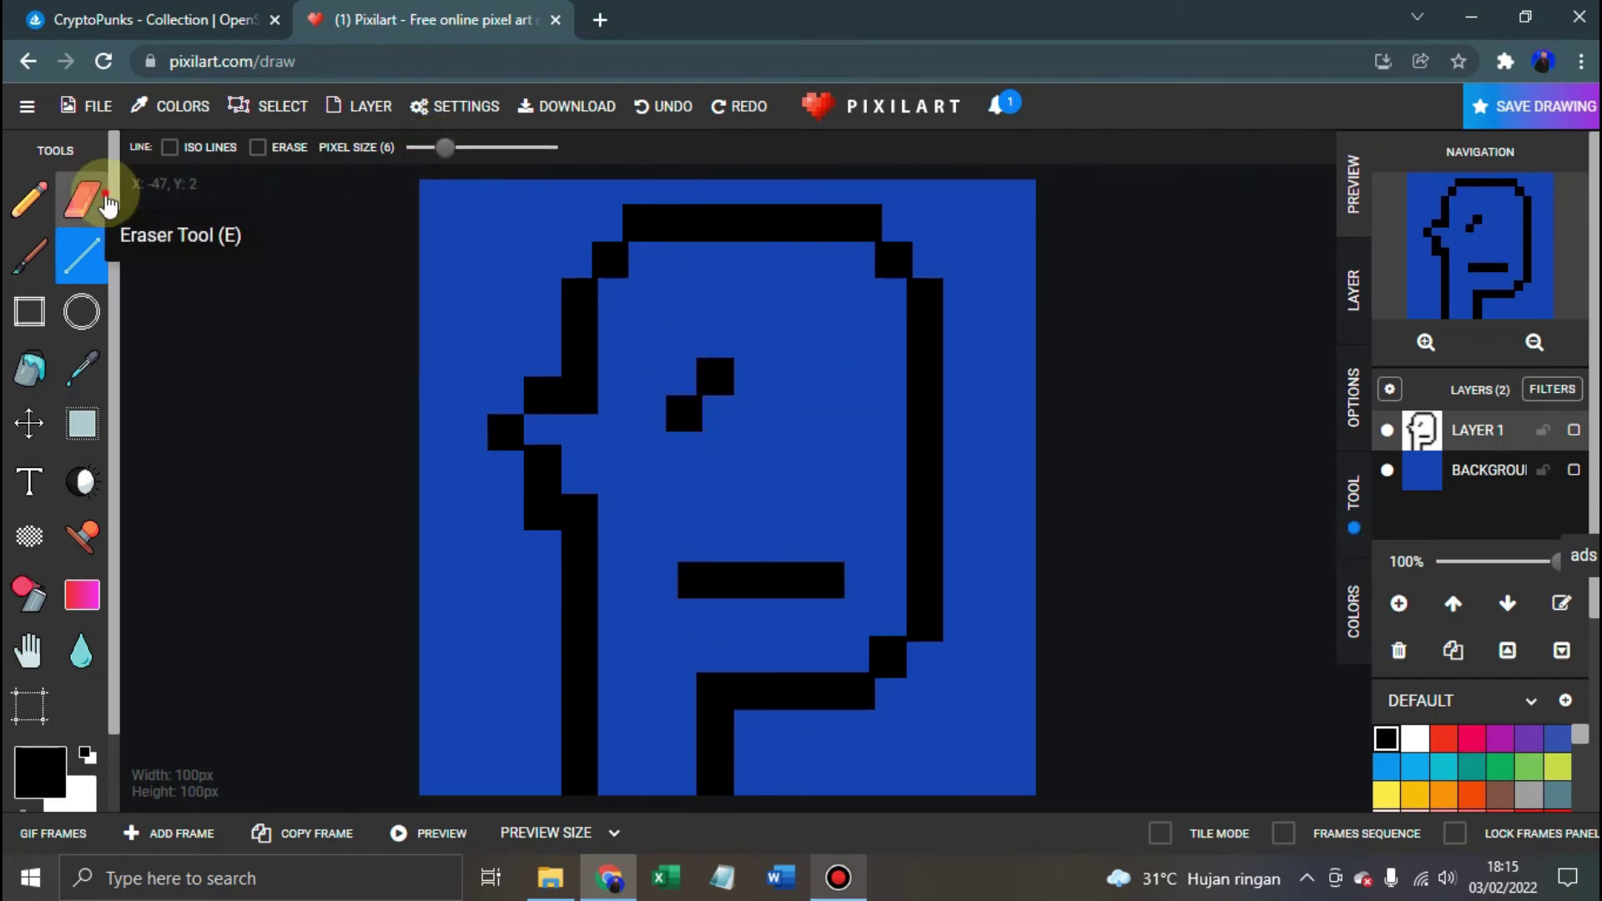
left_click(697, 398)
Redraw both eye diagonals at medium thickness and fill the face yellow.
key("ctrl+z")
key("ctrl+z")
left_click_drag(445, 147, 433, 147)
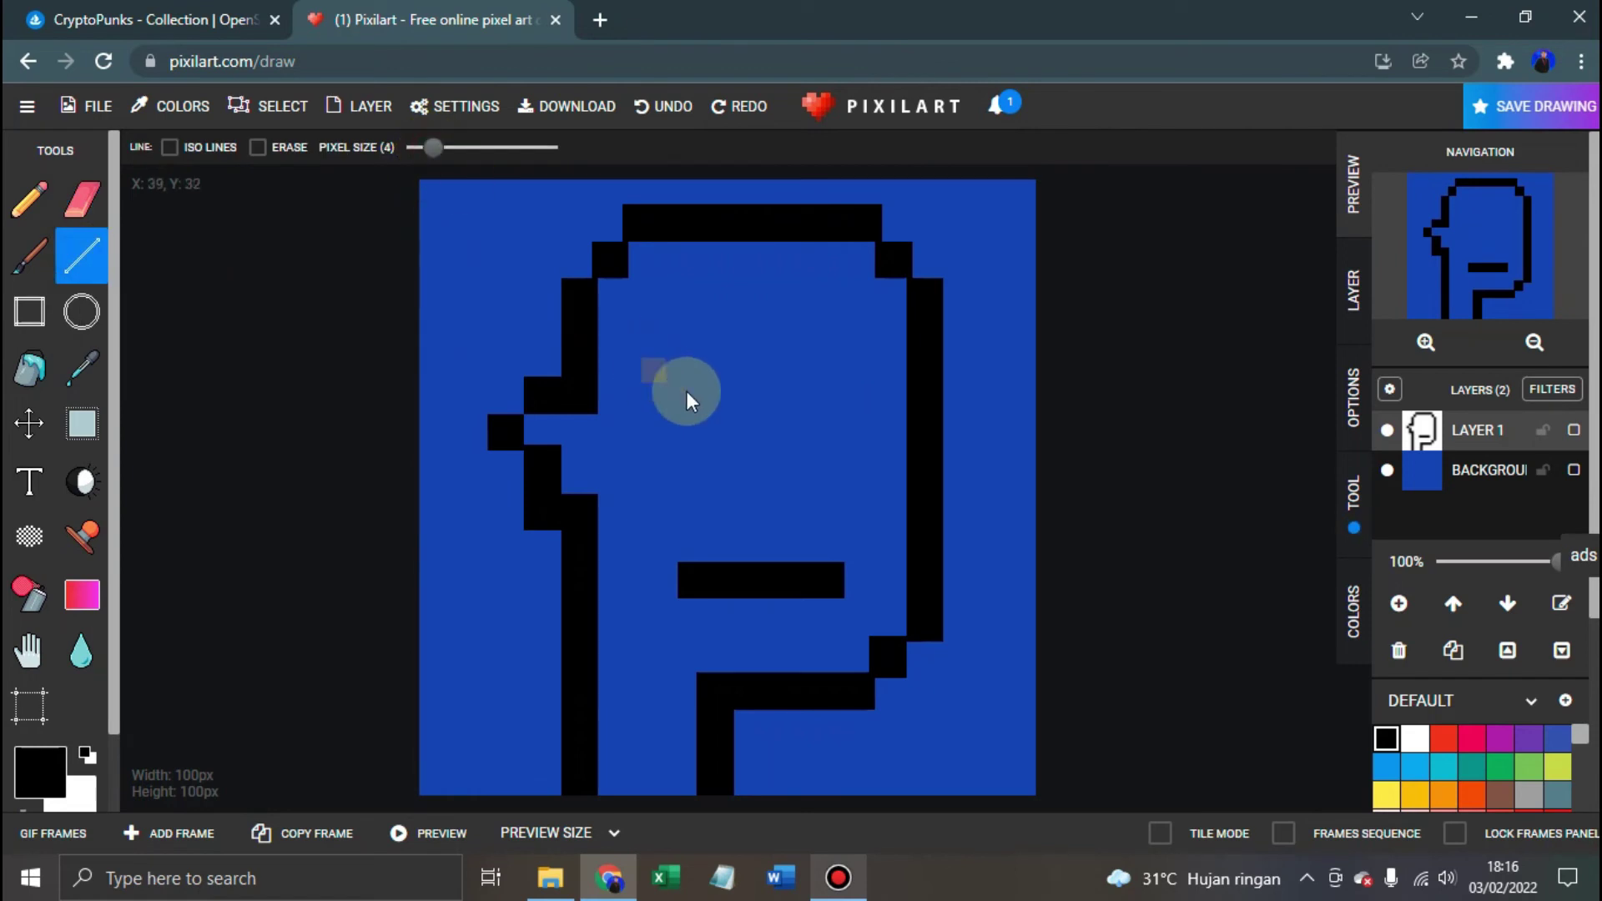
left_click_drag(711, 385, 709, 380)
left_click_drag(833, 409, 855, 384)
left_click(29, 369)
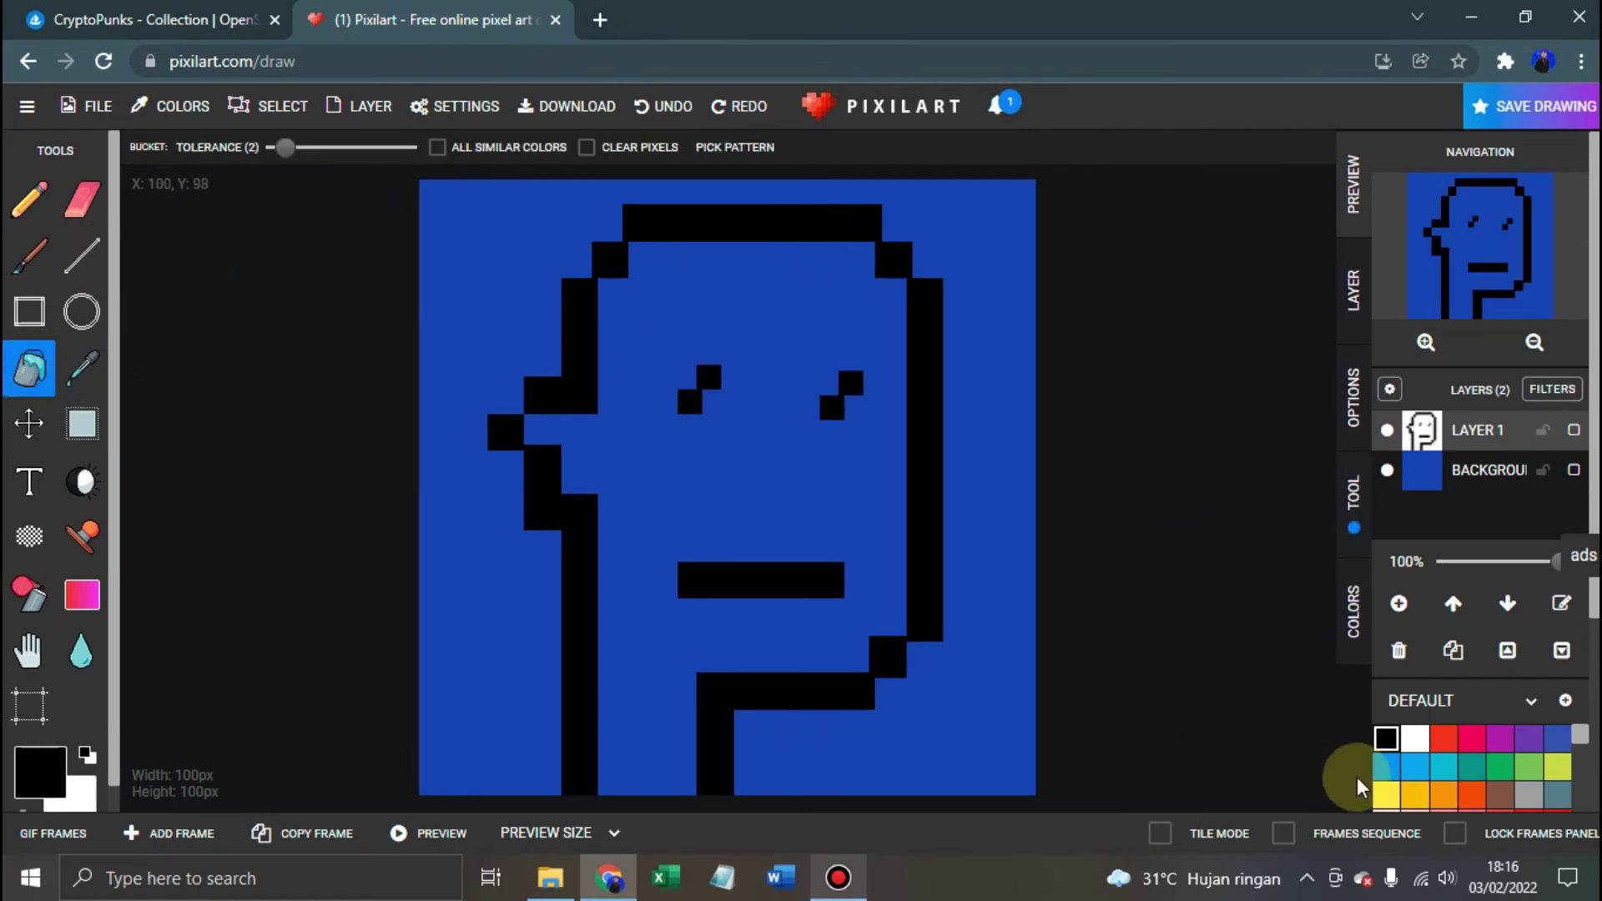
left_click(1415, 794)
left_click(758, 519)
Add teal pixels to the right and left eyes.
left_click(81, 254)
left_click(1443, 739)
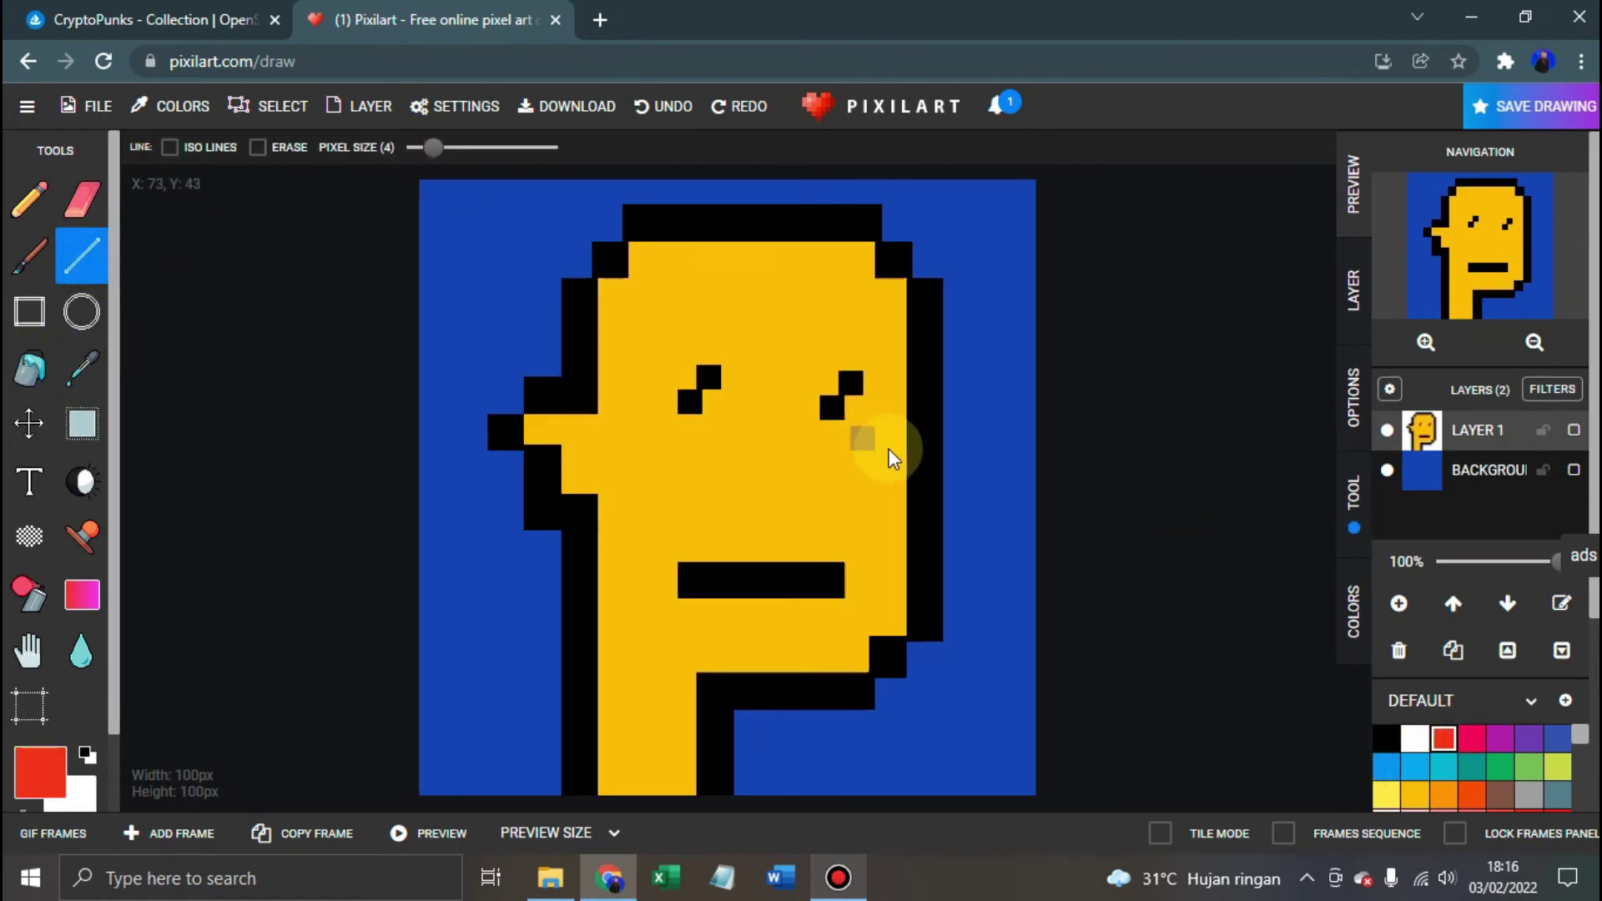
left_click(1557, 741)
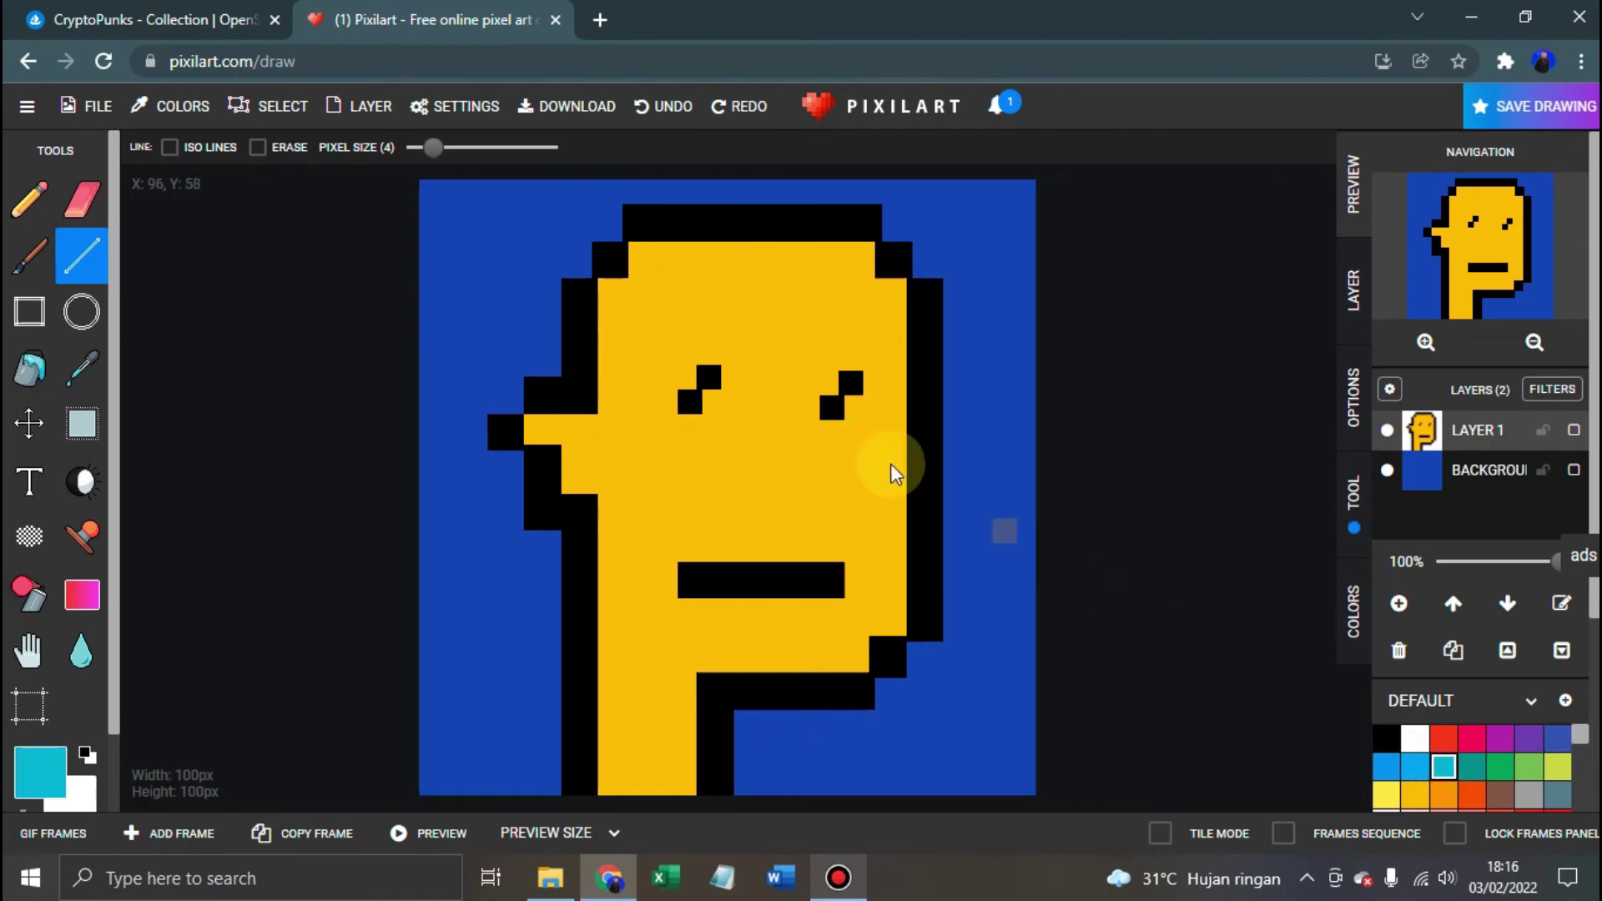
left_click_drag(859, 409, 826, 382)
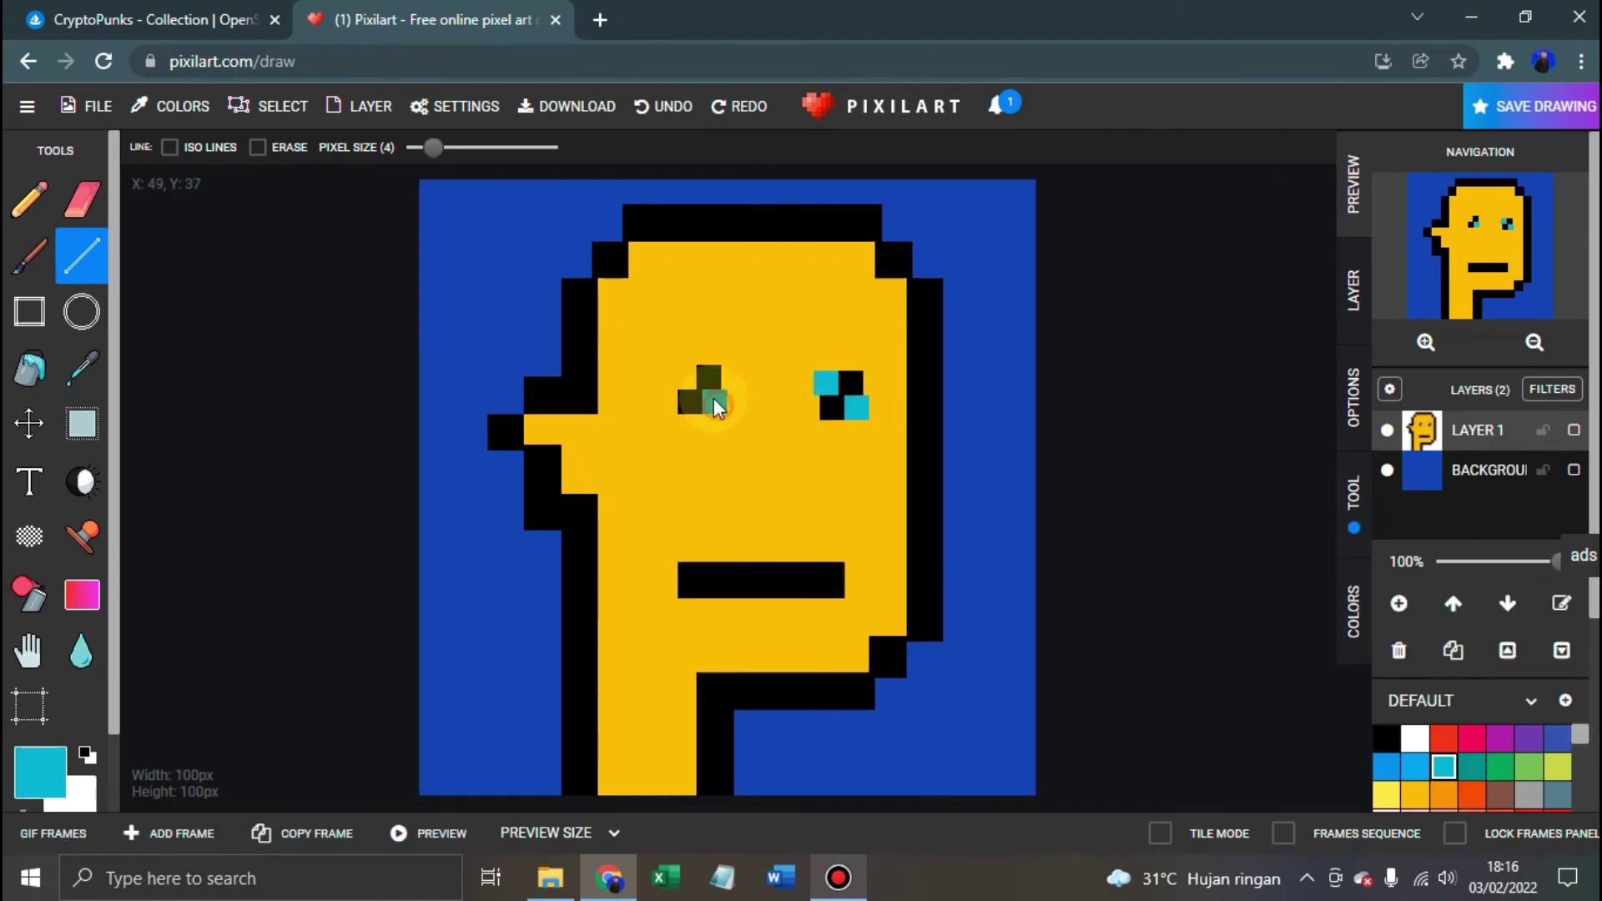
left_click_drag(715, 402, 690, 378)
left_click(690, 378)
Draw a thick teal vertical nose and a purple headband across the forehead.
left_click_drag(432, 148, 445, 148)
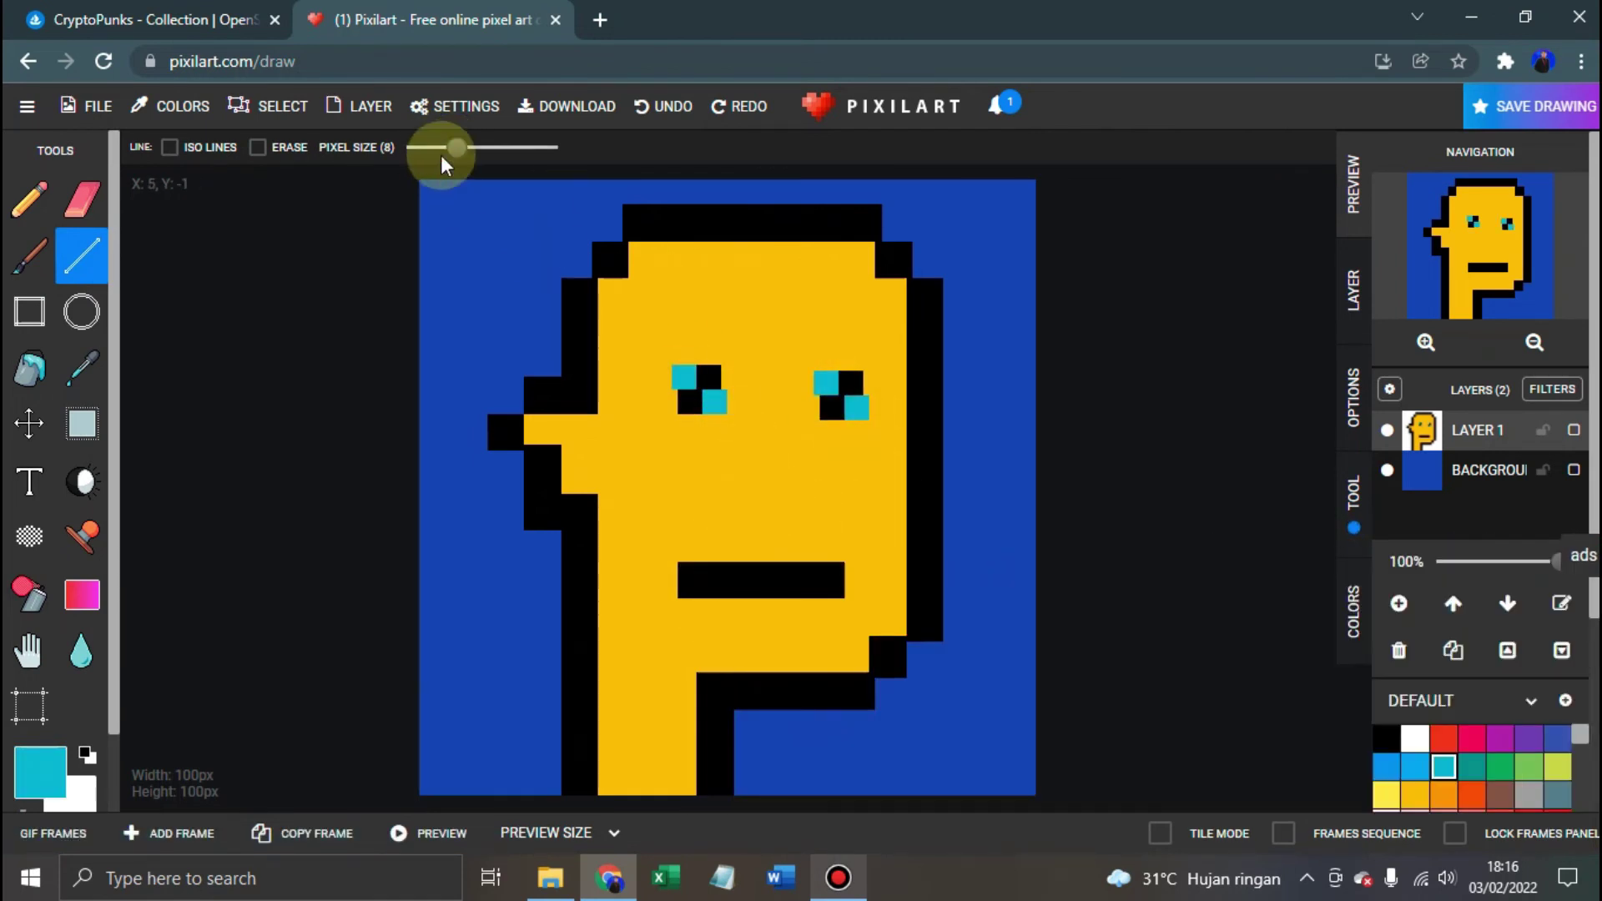
left_click_drag(762, 459, 763, 515)
left_click(1500, 738)
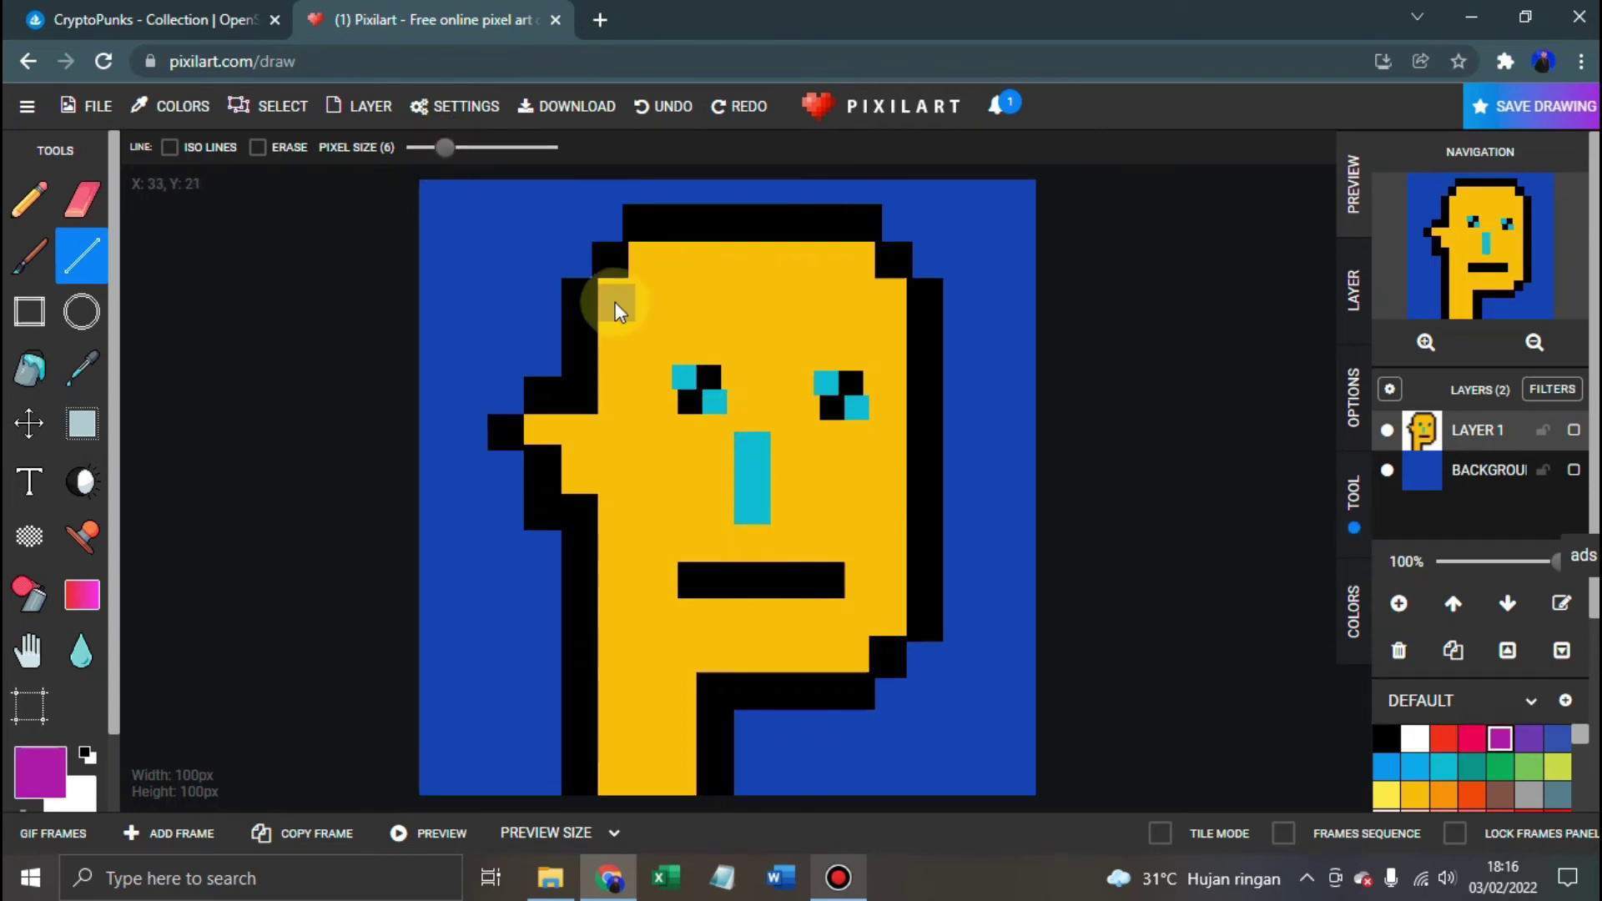
left_click_drag(618, 300, 895, 305)
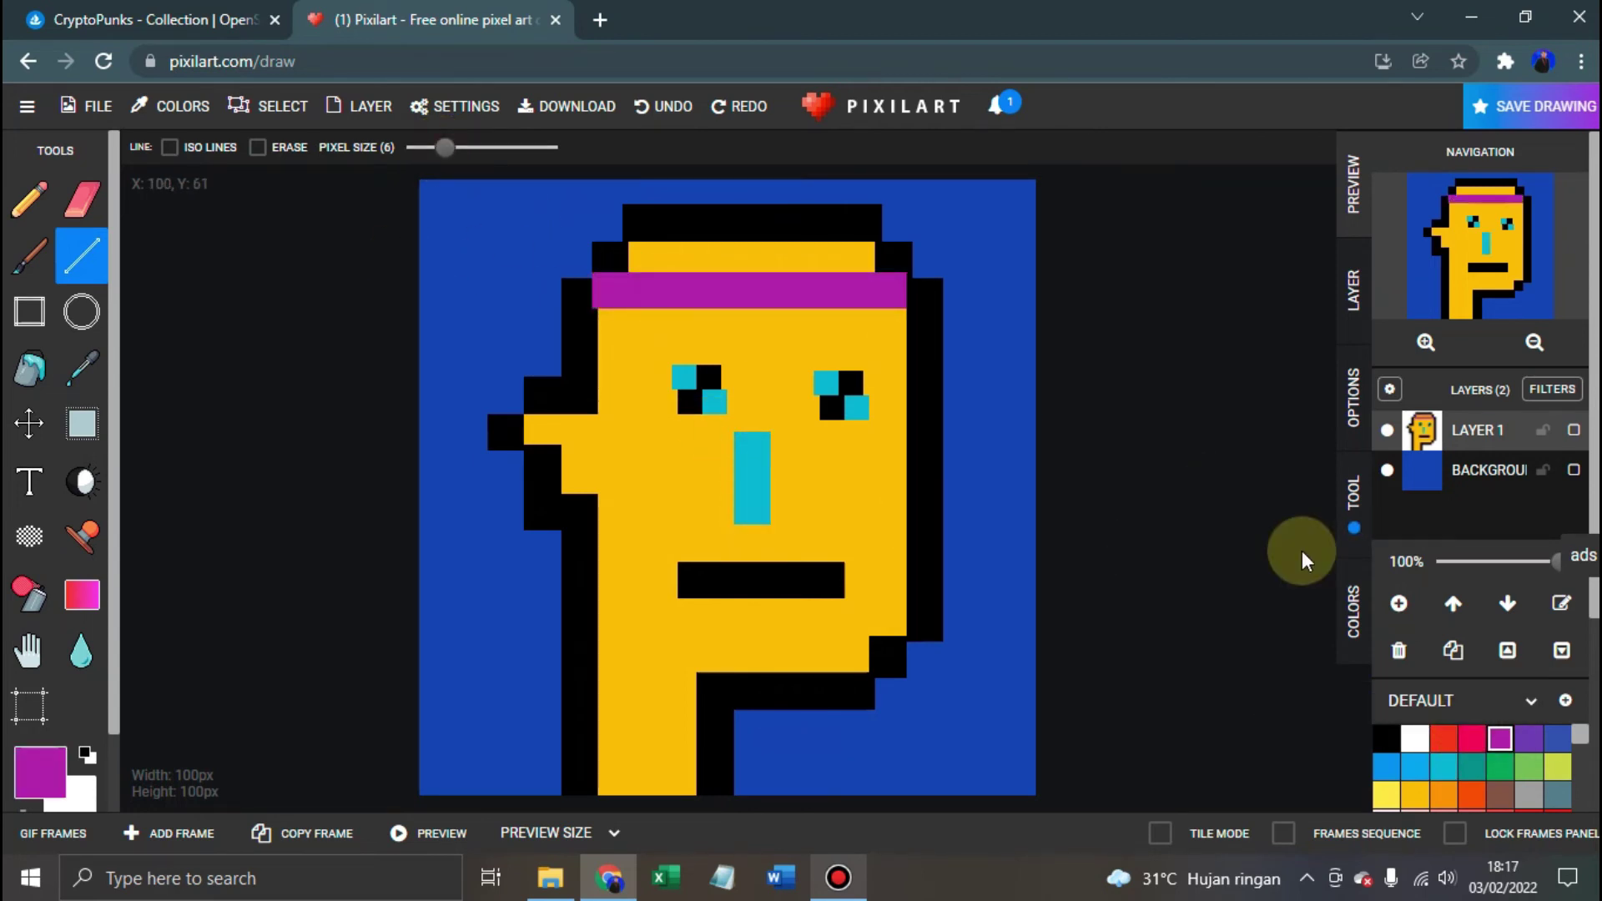
scroll(730, 508, "up", 2)
scroll(766, 504, "down", 2)
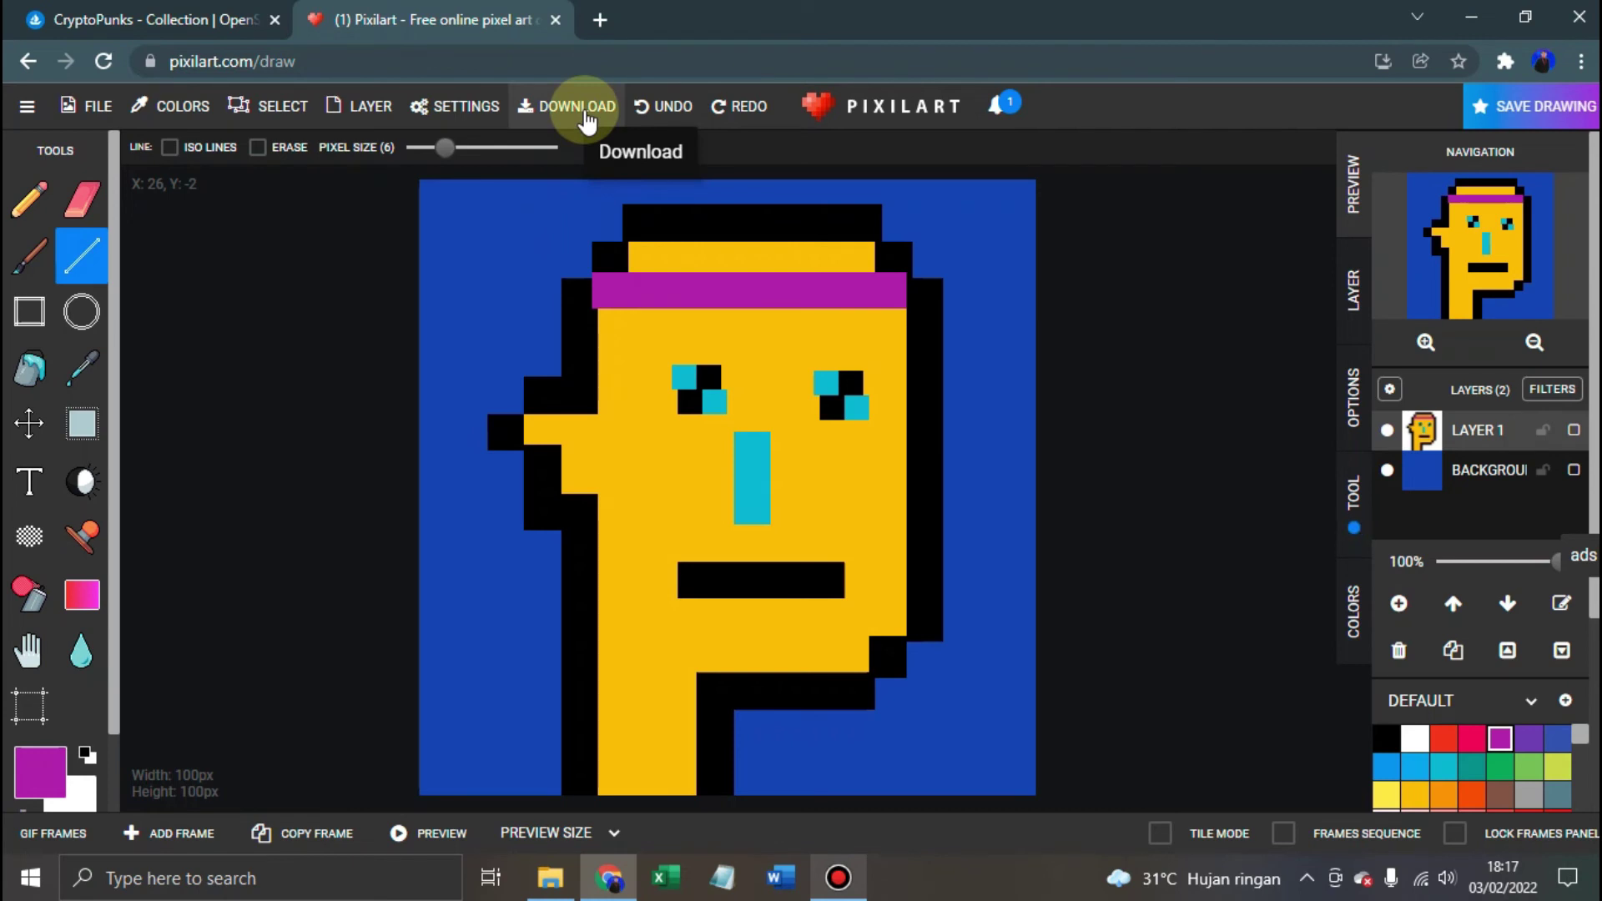
Download the punk as a PNG scaled to 900 × 900.
left_click(587, 116)
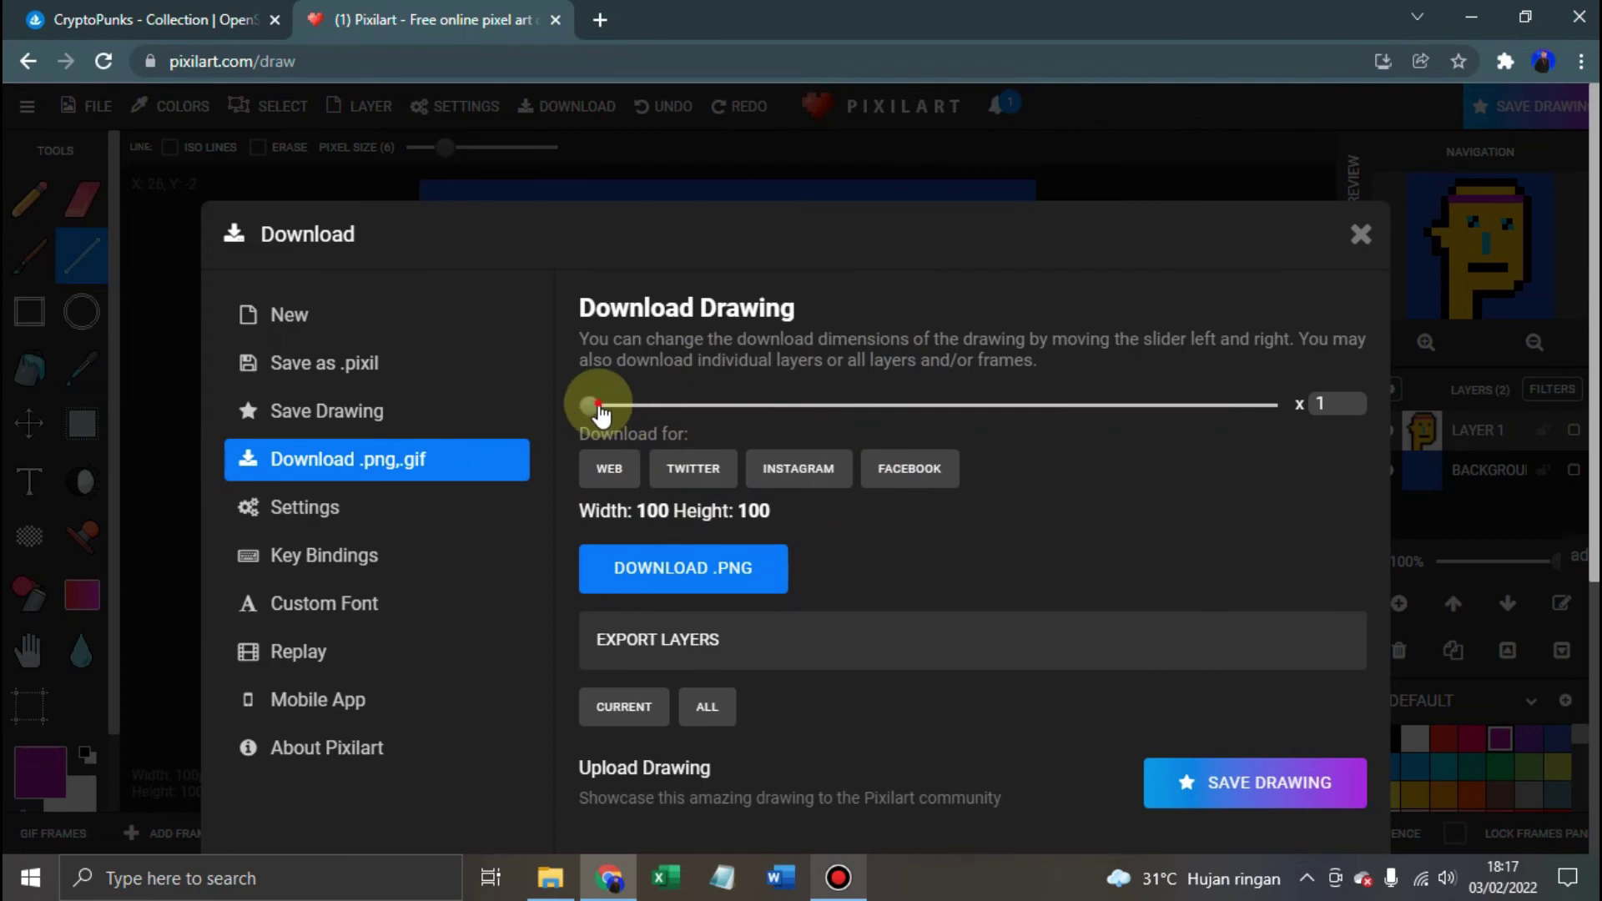
left_click_drag(599, 409, 634, 412)
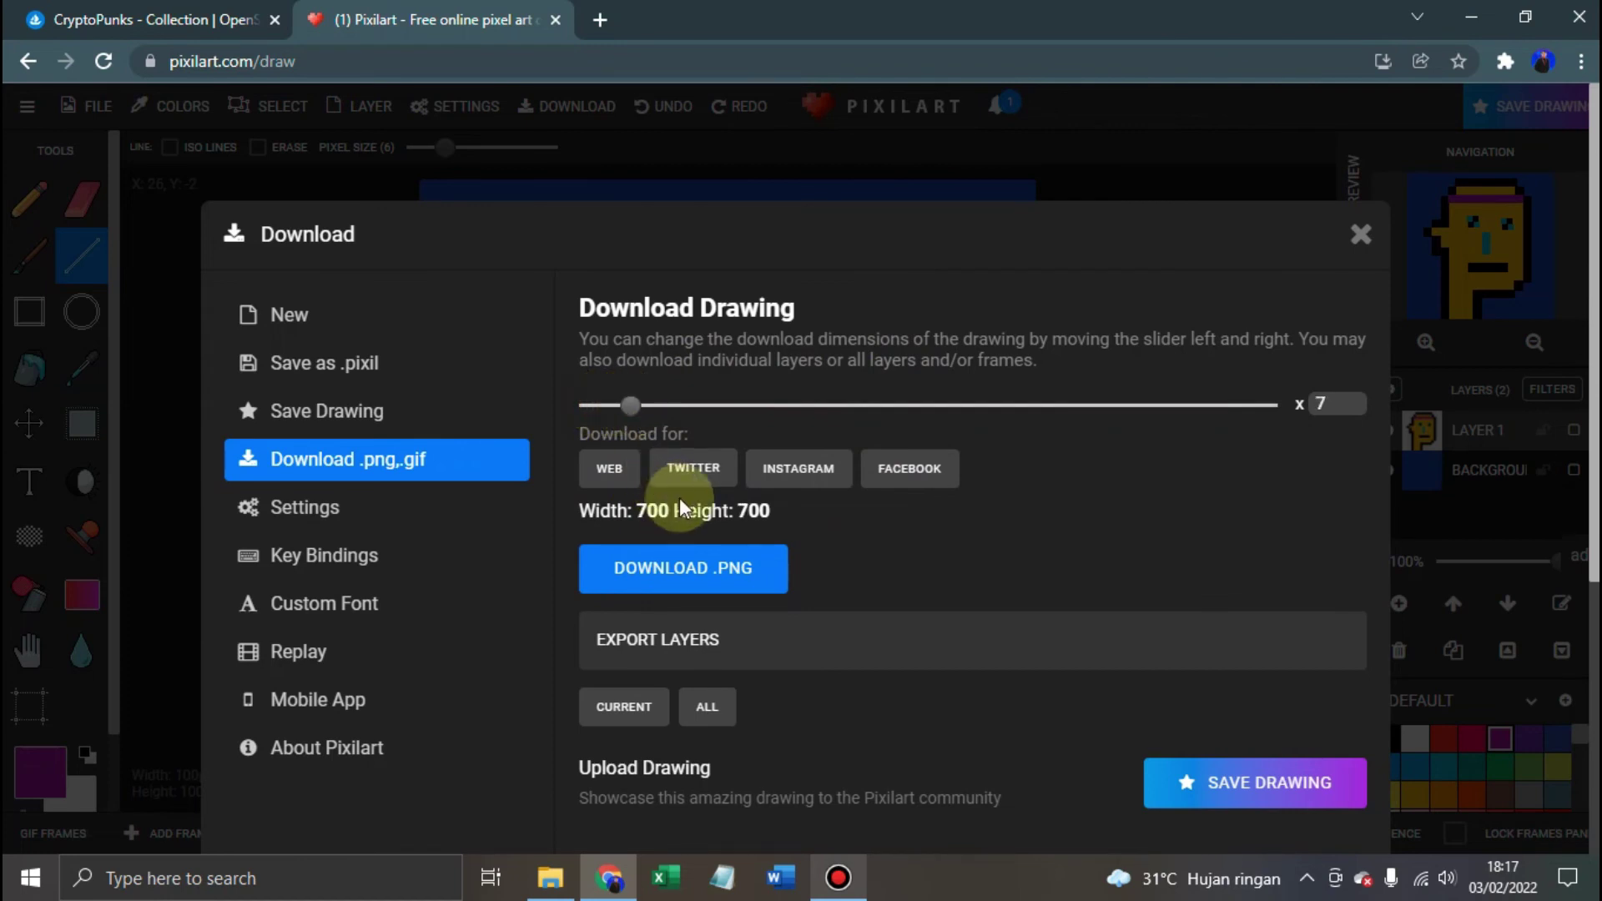
left_click_drag(627, 411, 645, 411)
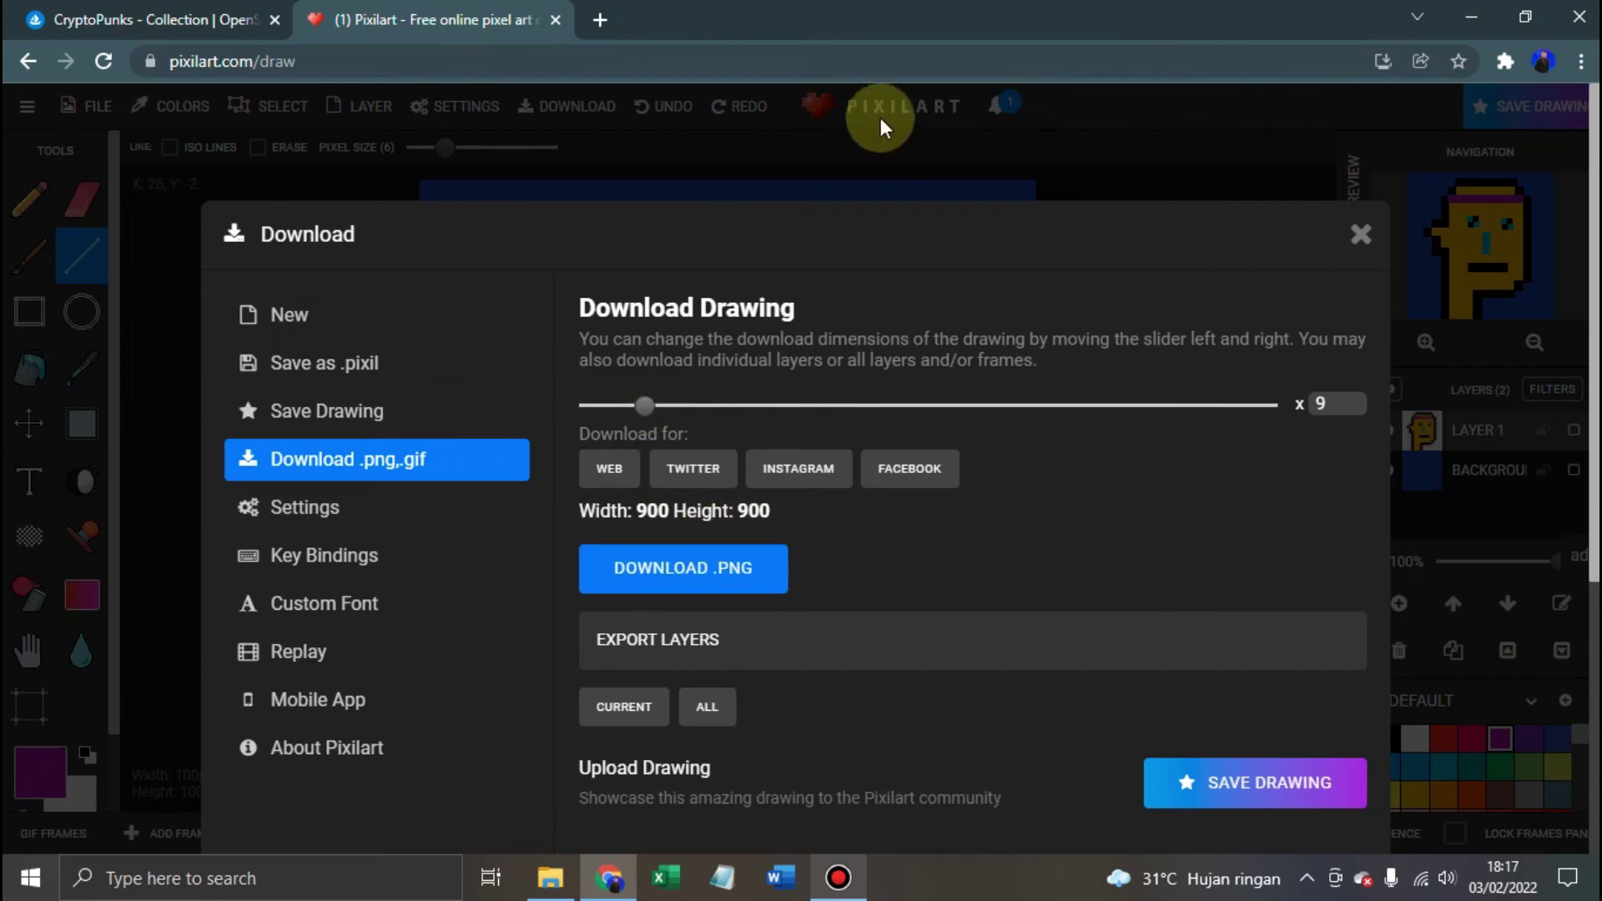
left_click(726, 584)
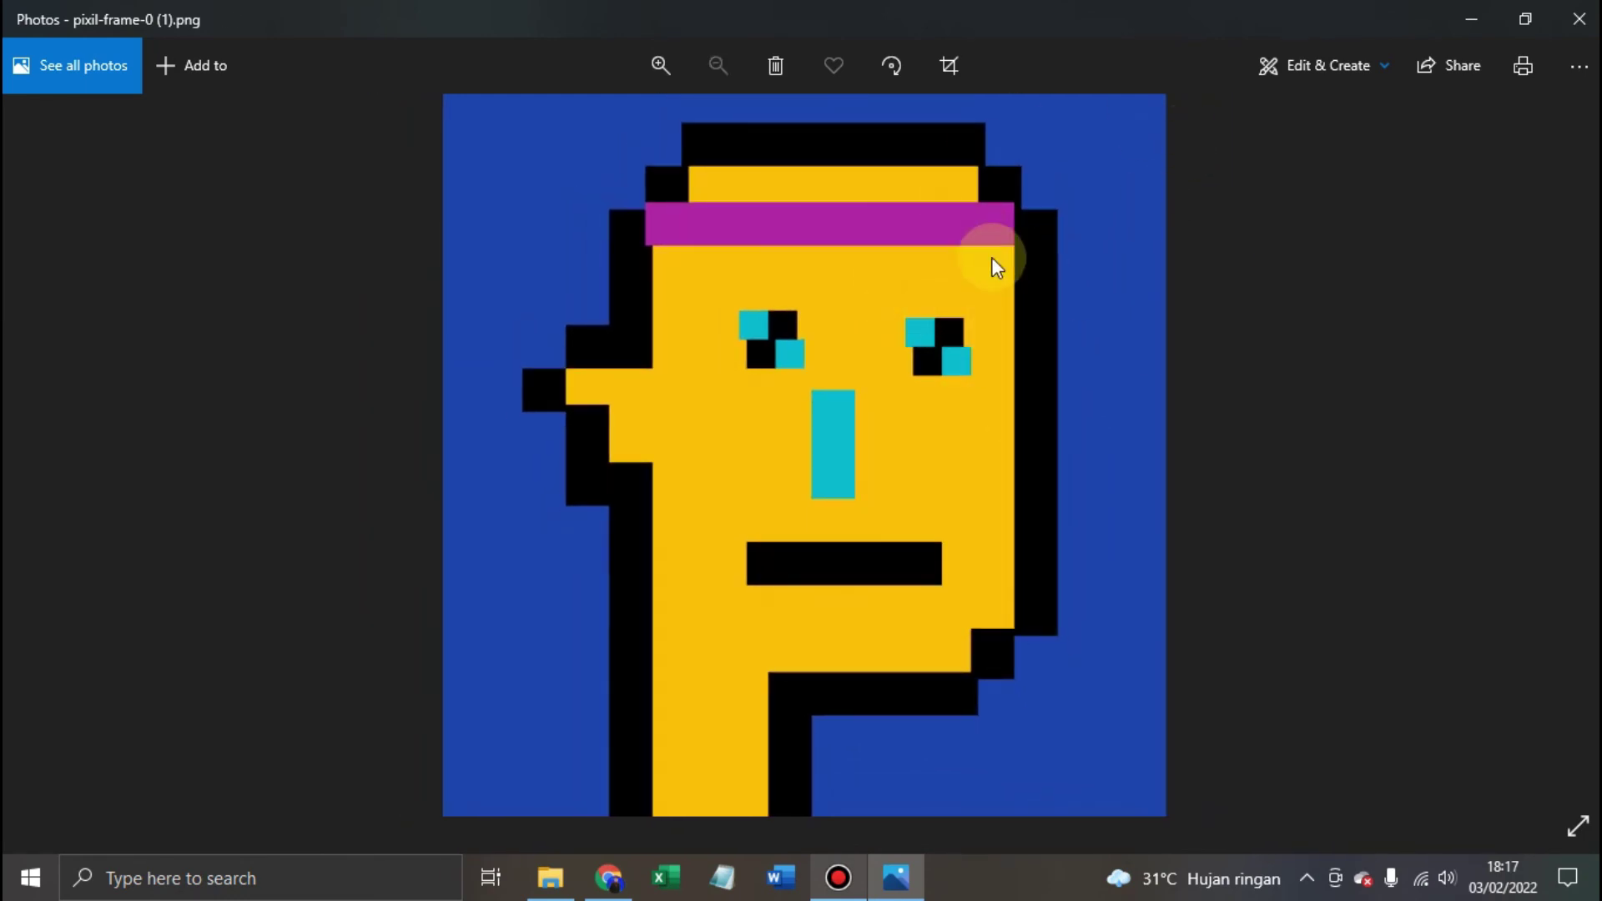
scroll(855, 612, "down", 1)
scroll(855, 612, "up", 1)
scroll(855, 612, "down", 1)
Close the Photos viewer and the Pixilart Download dialog.
left_click(1581, 21)
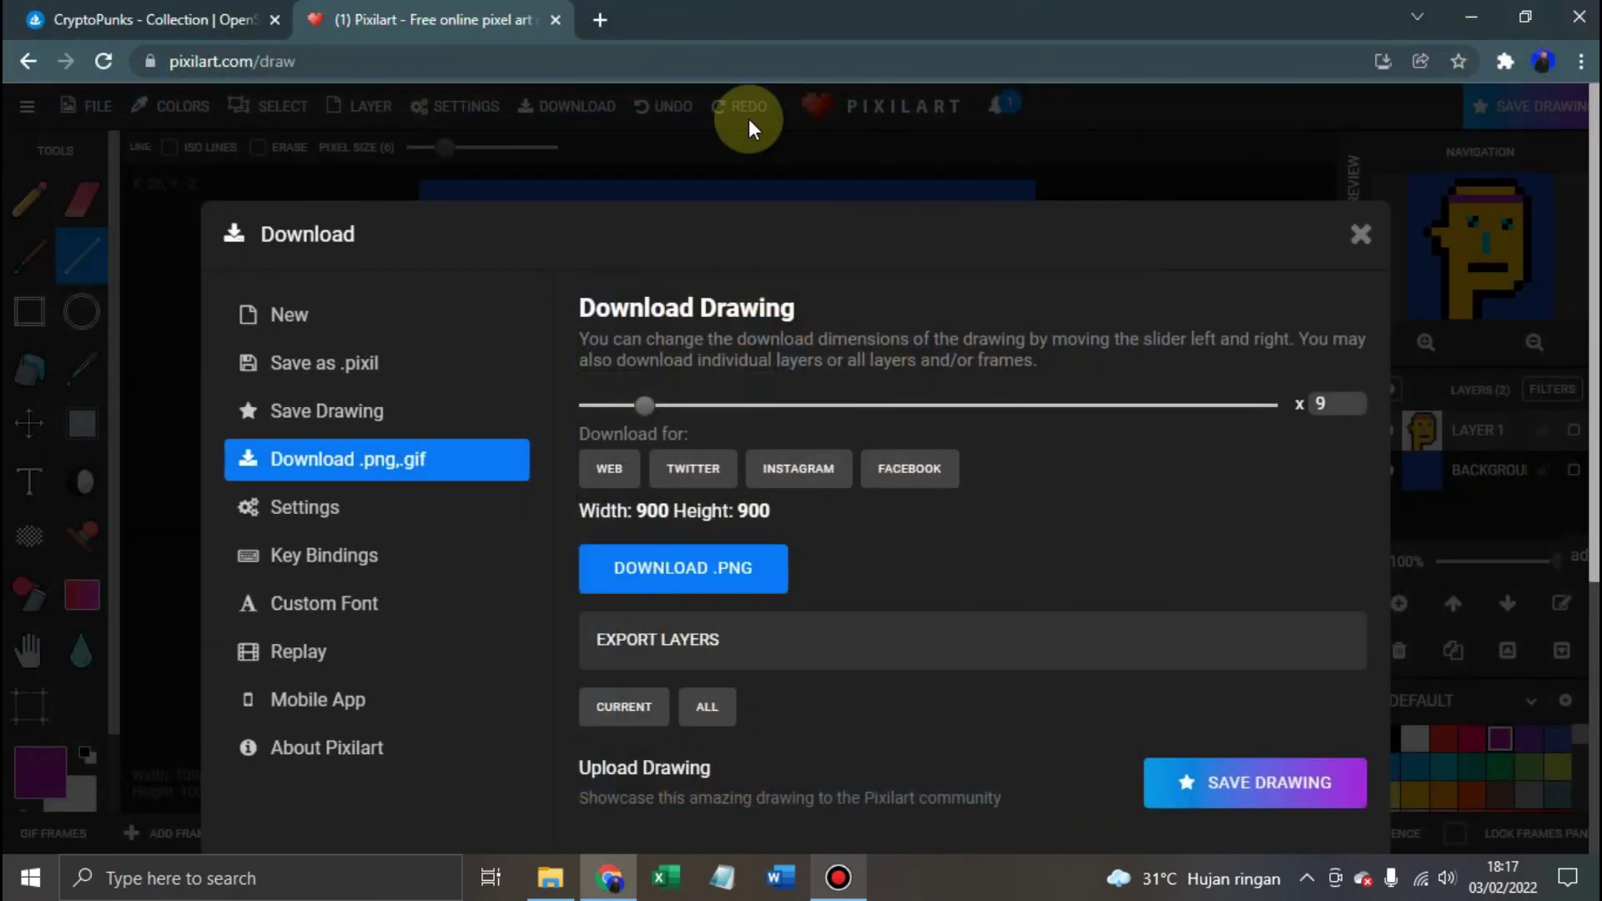
scroll(849, 389, "down", 3)
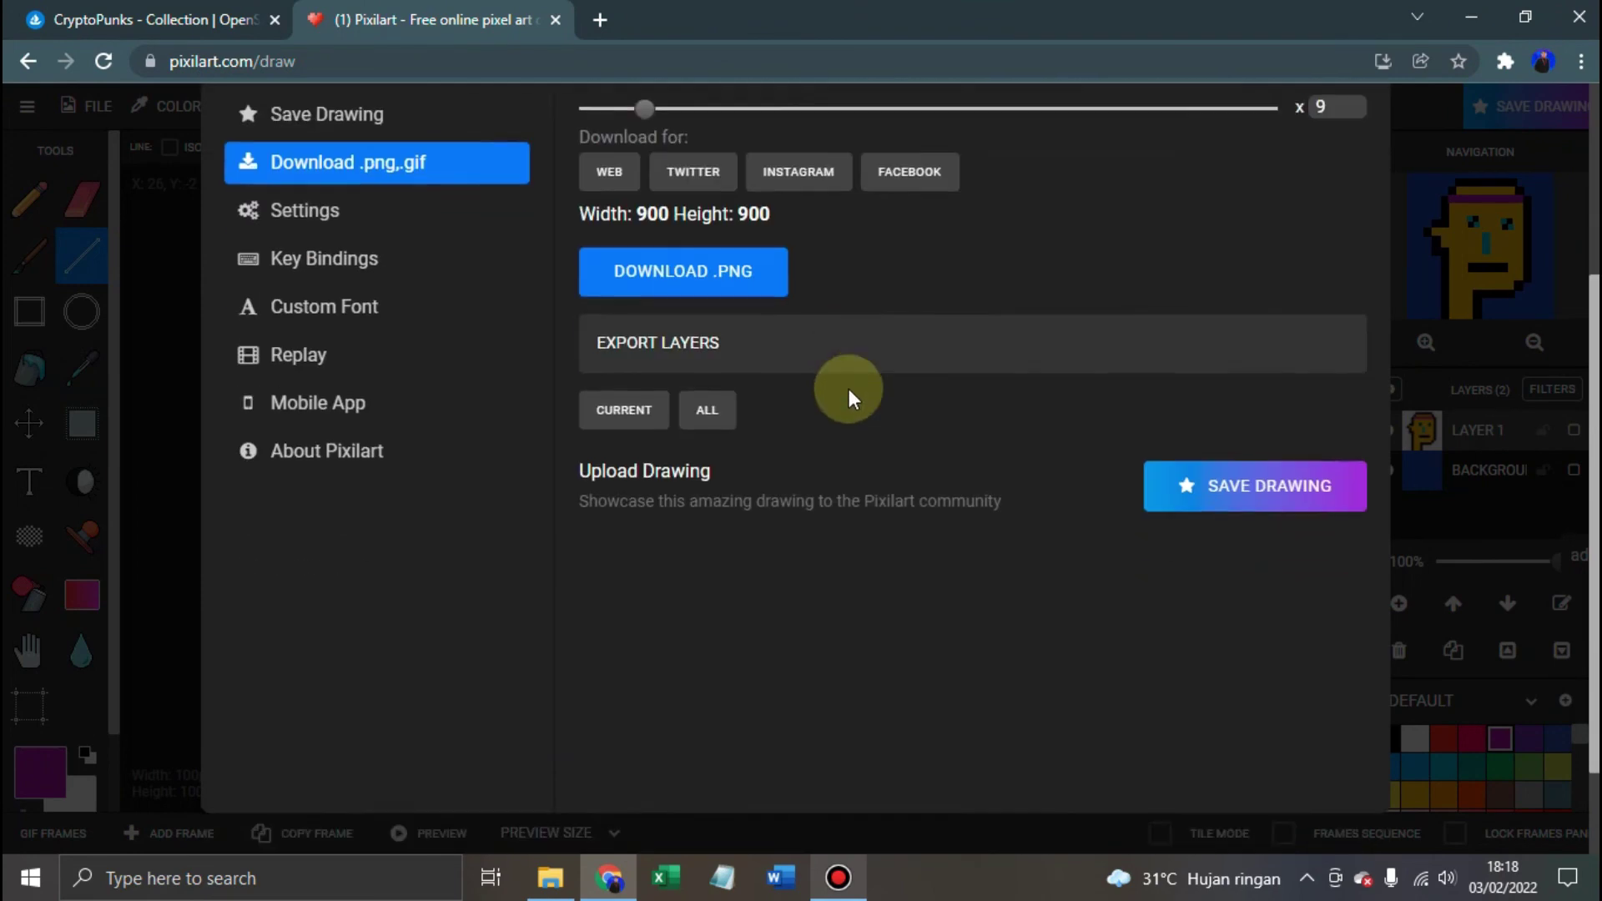
scroll(849, 389, "up", 3)
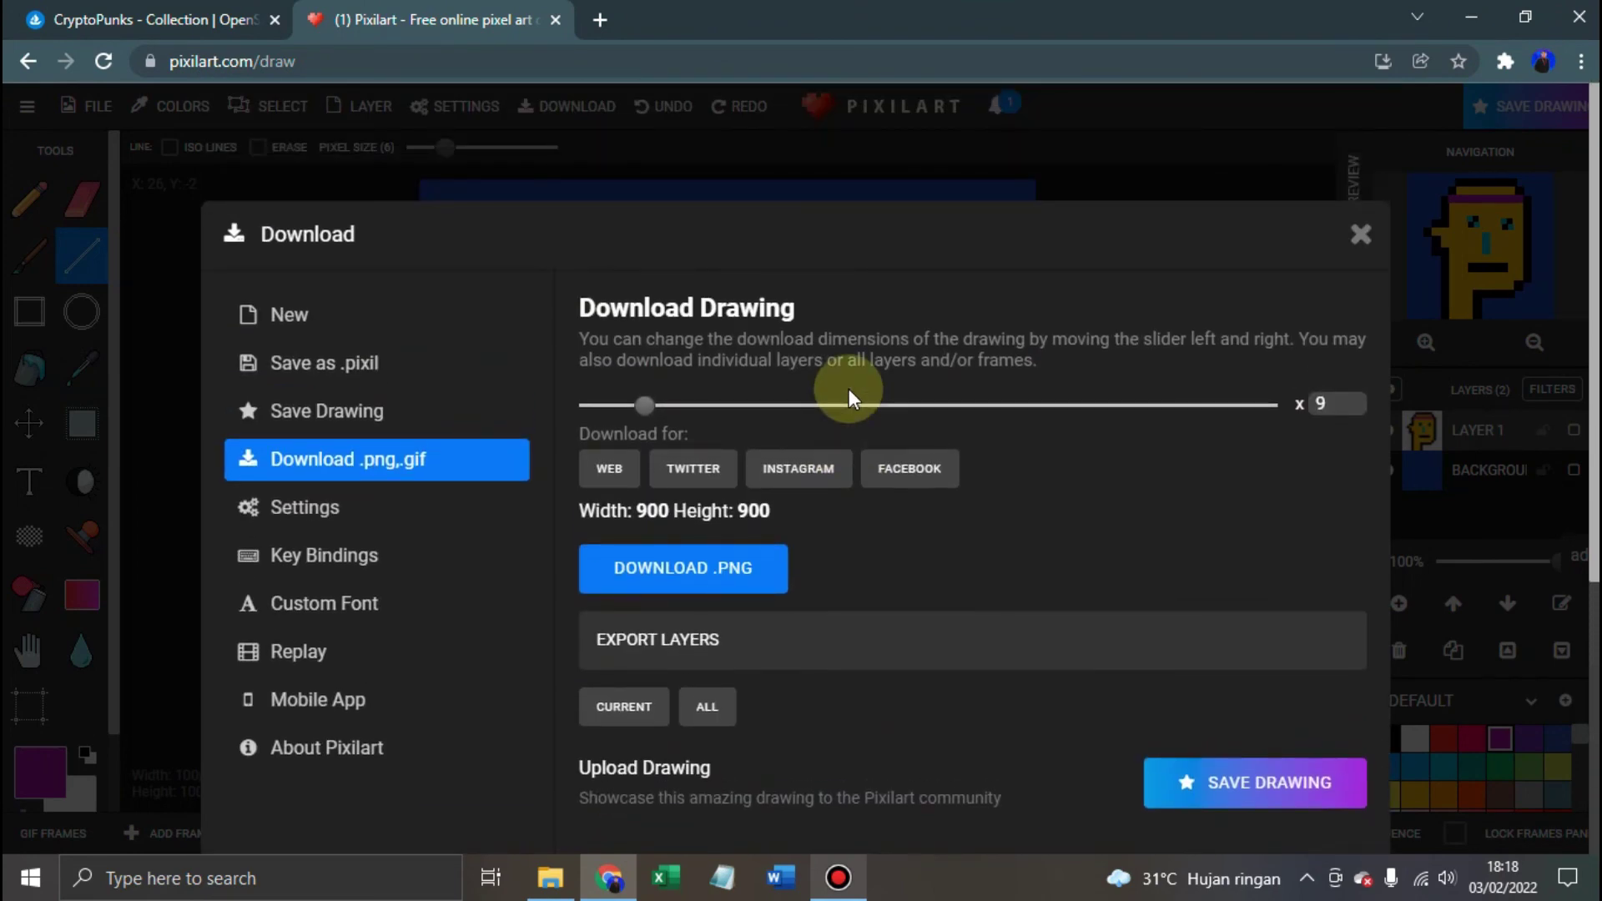
scroll(849, 389, "down", 2)
scroll(1150, 227, "up", 2)
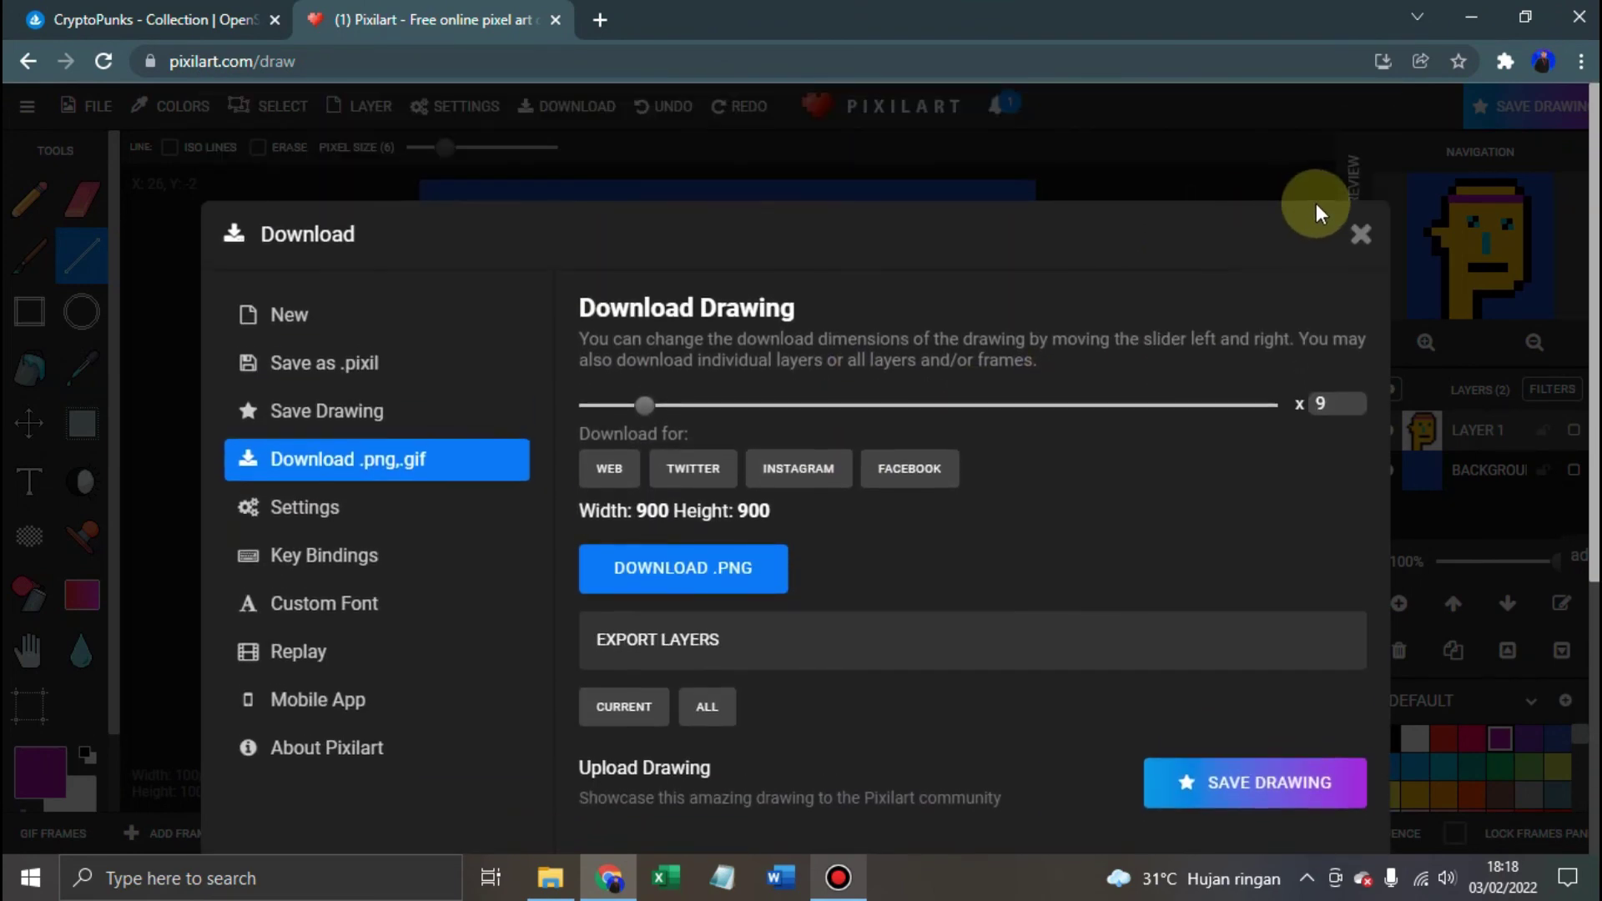
left_click(1358, 236)
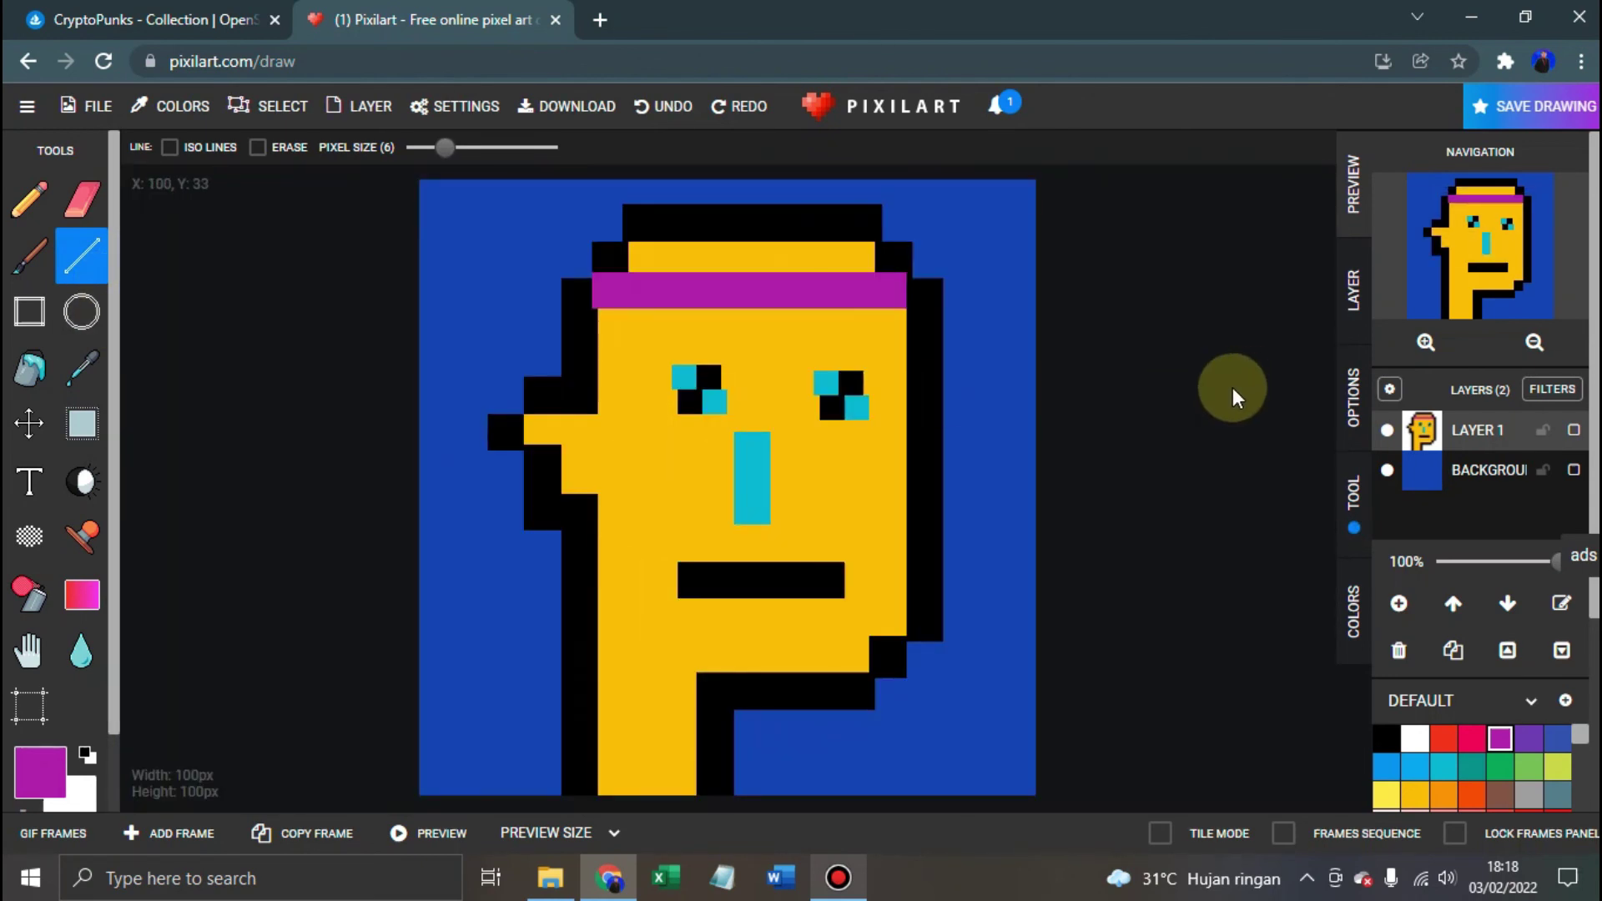
Bring Bandicam's window to the front from the taskbar.
left_click(822, 854)
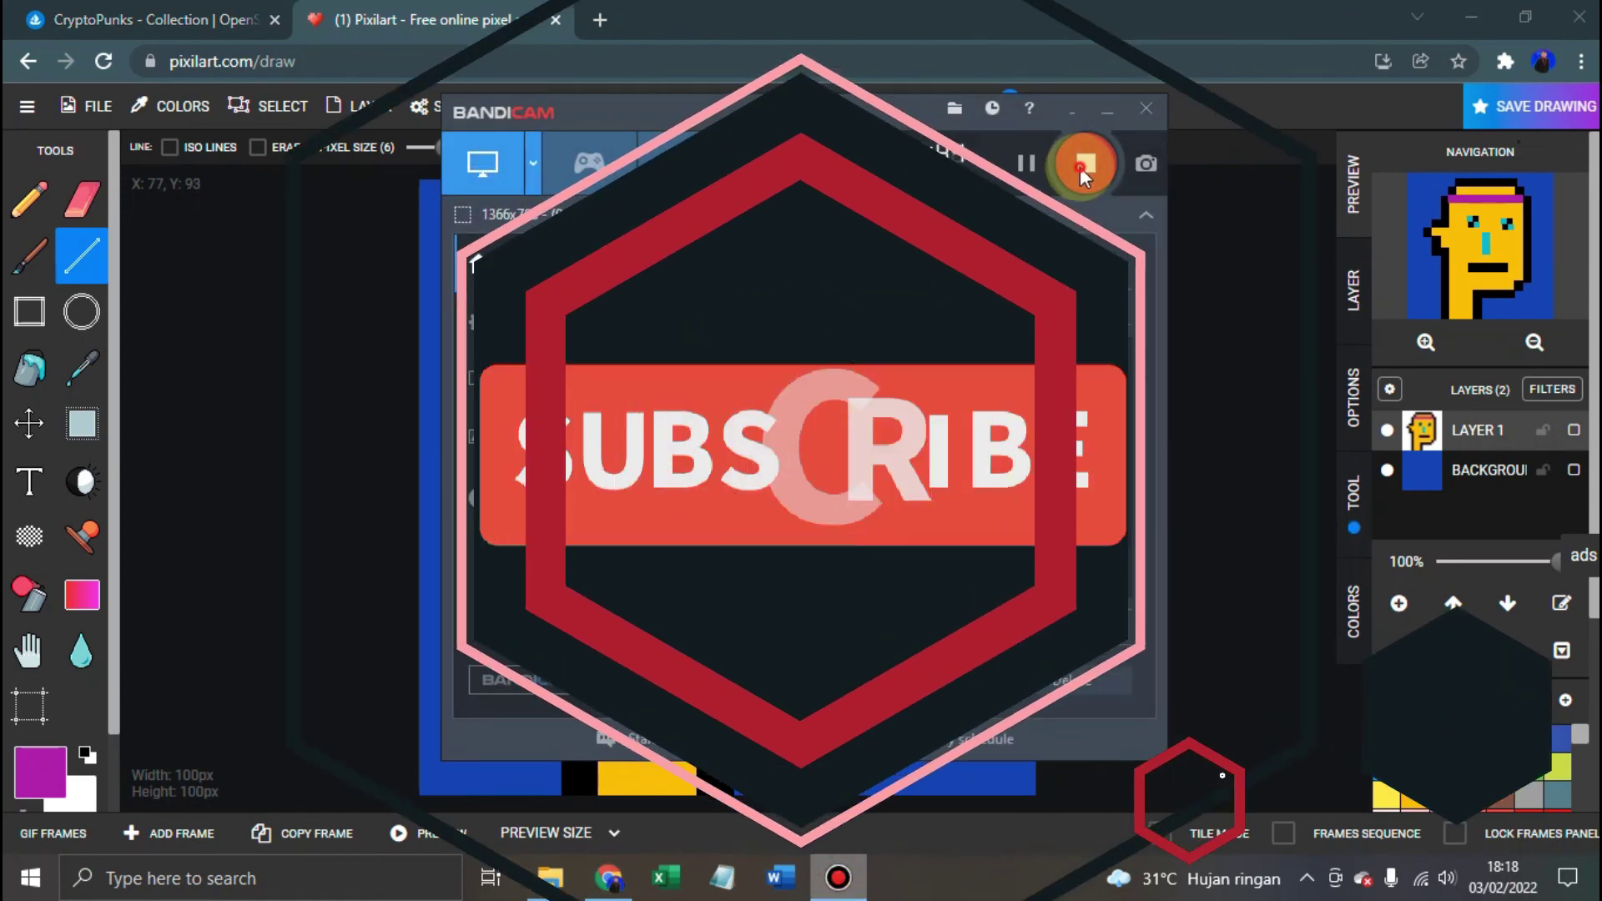